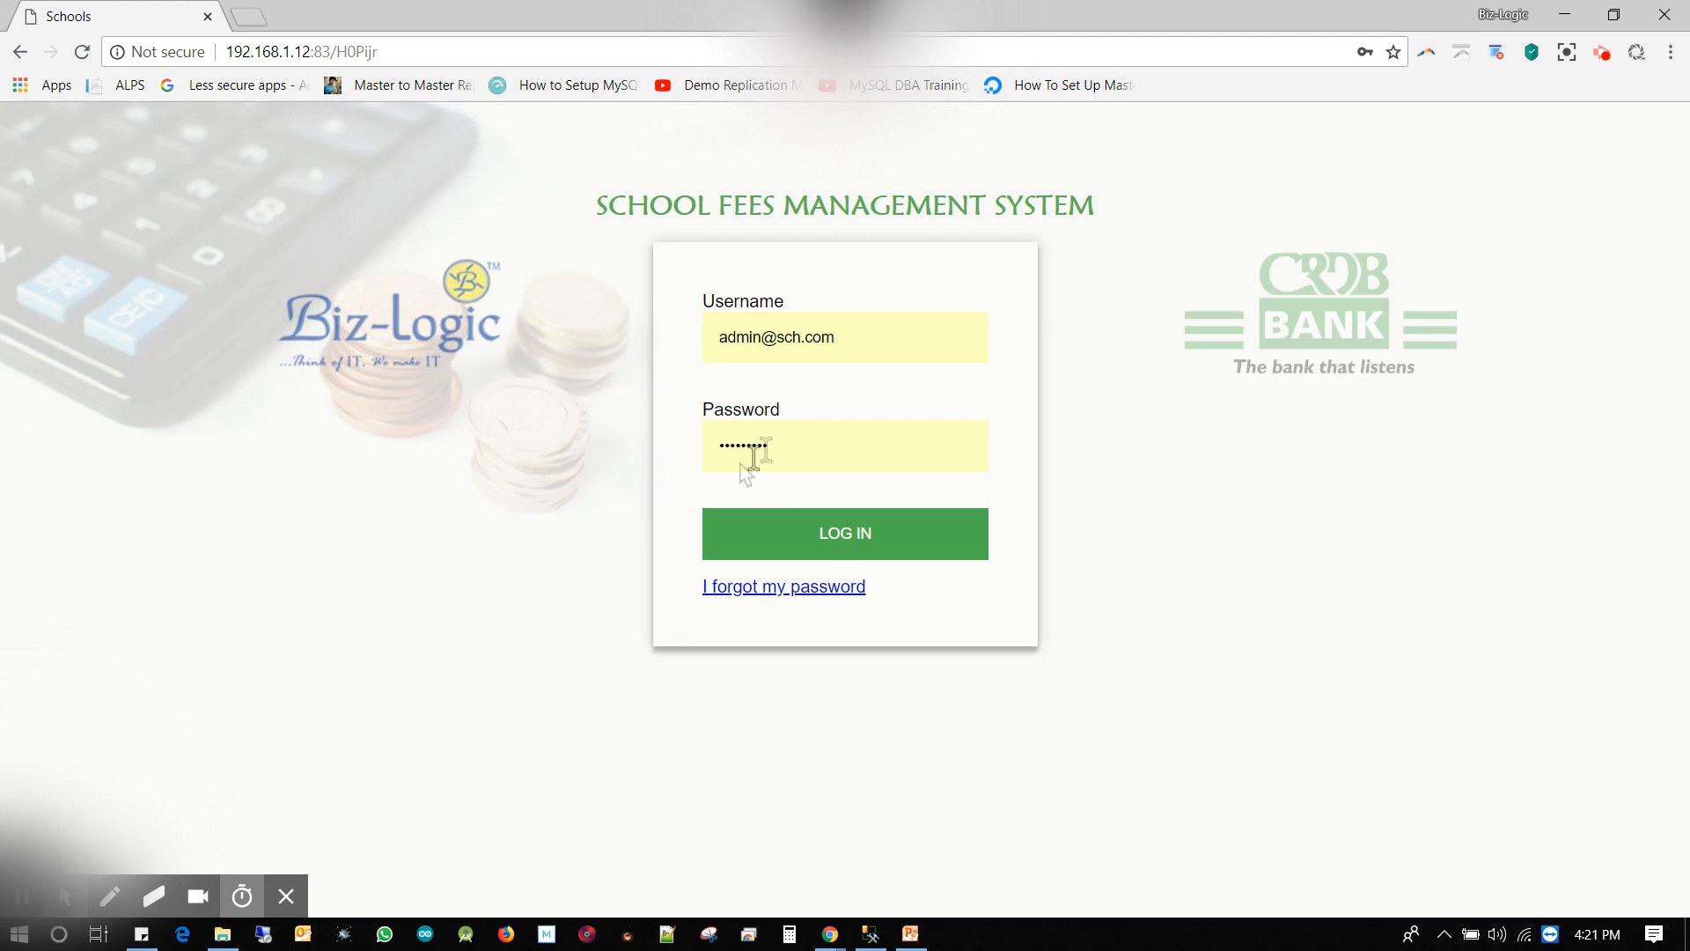
Log in as the school's data-entry user with the autofilled username and saved password
drag(843, 338, 705, 372)
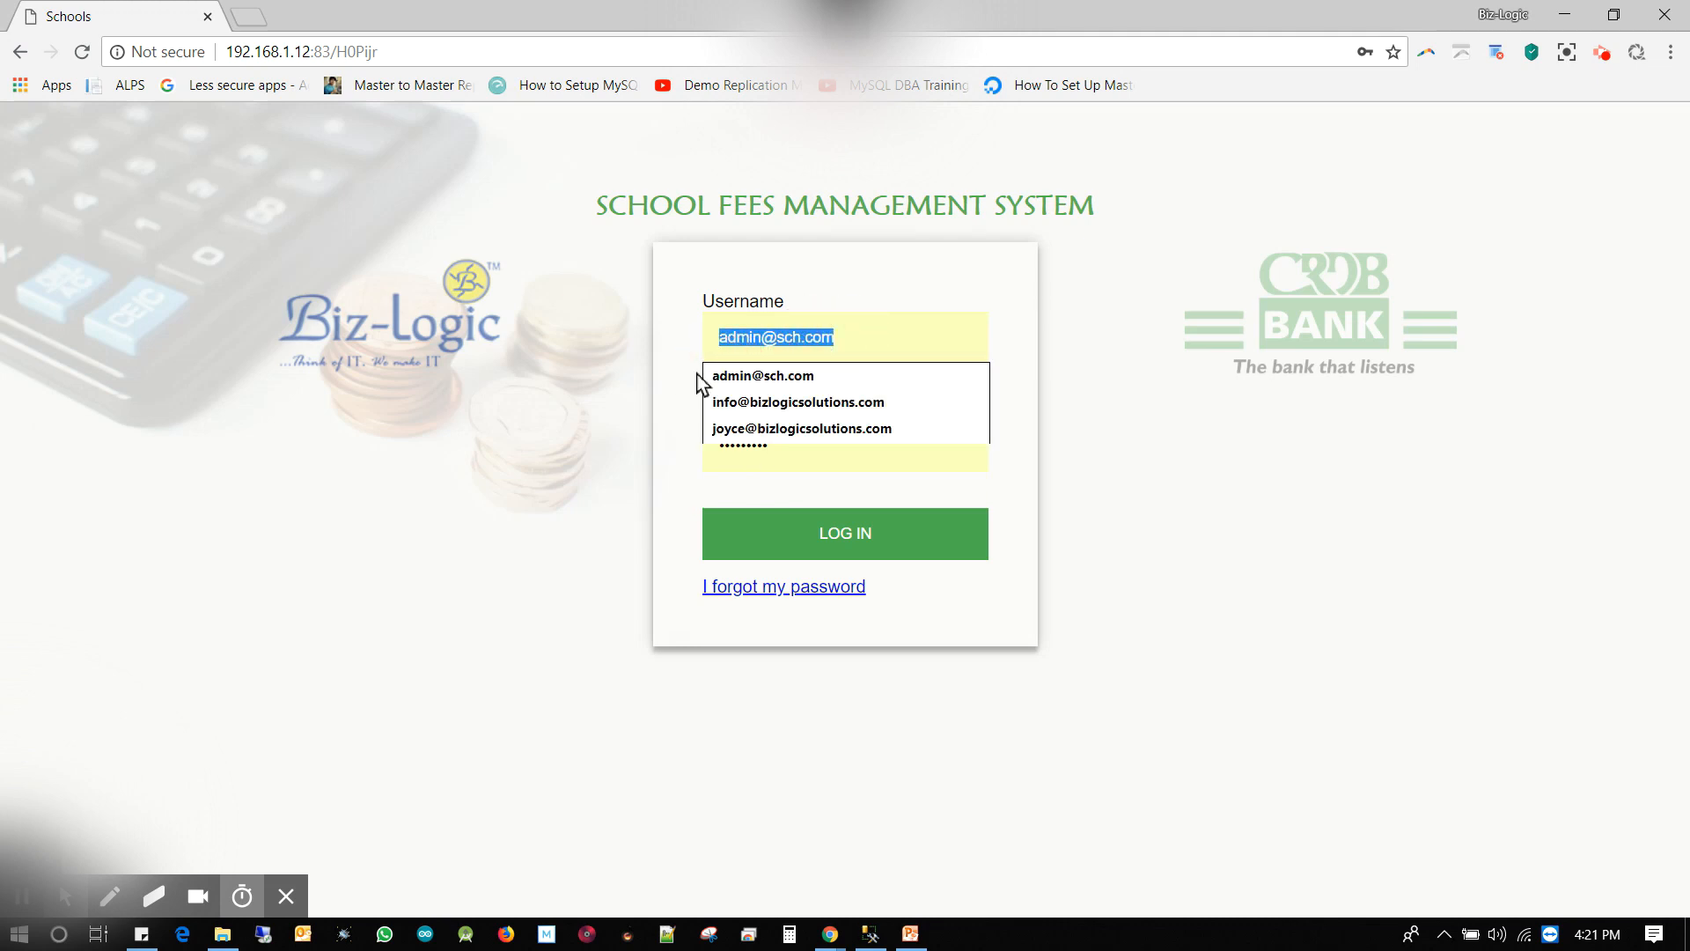
text(sc)
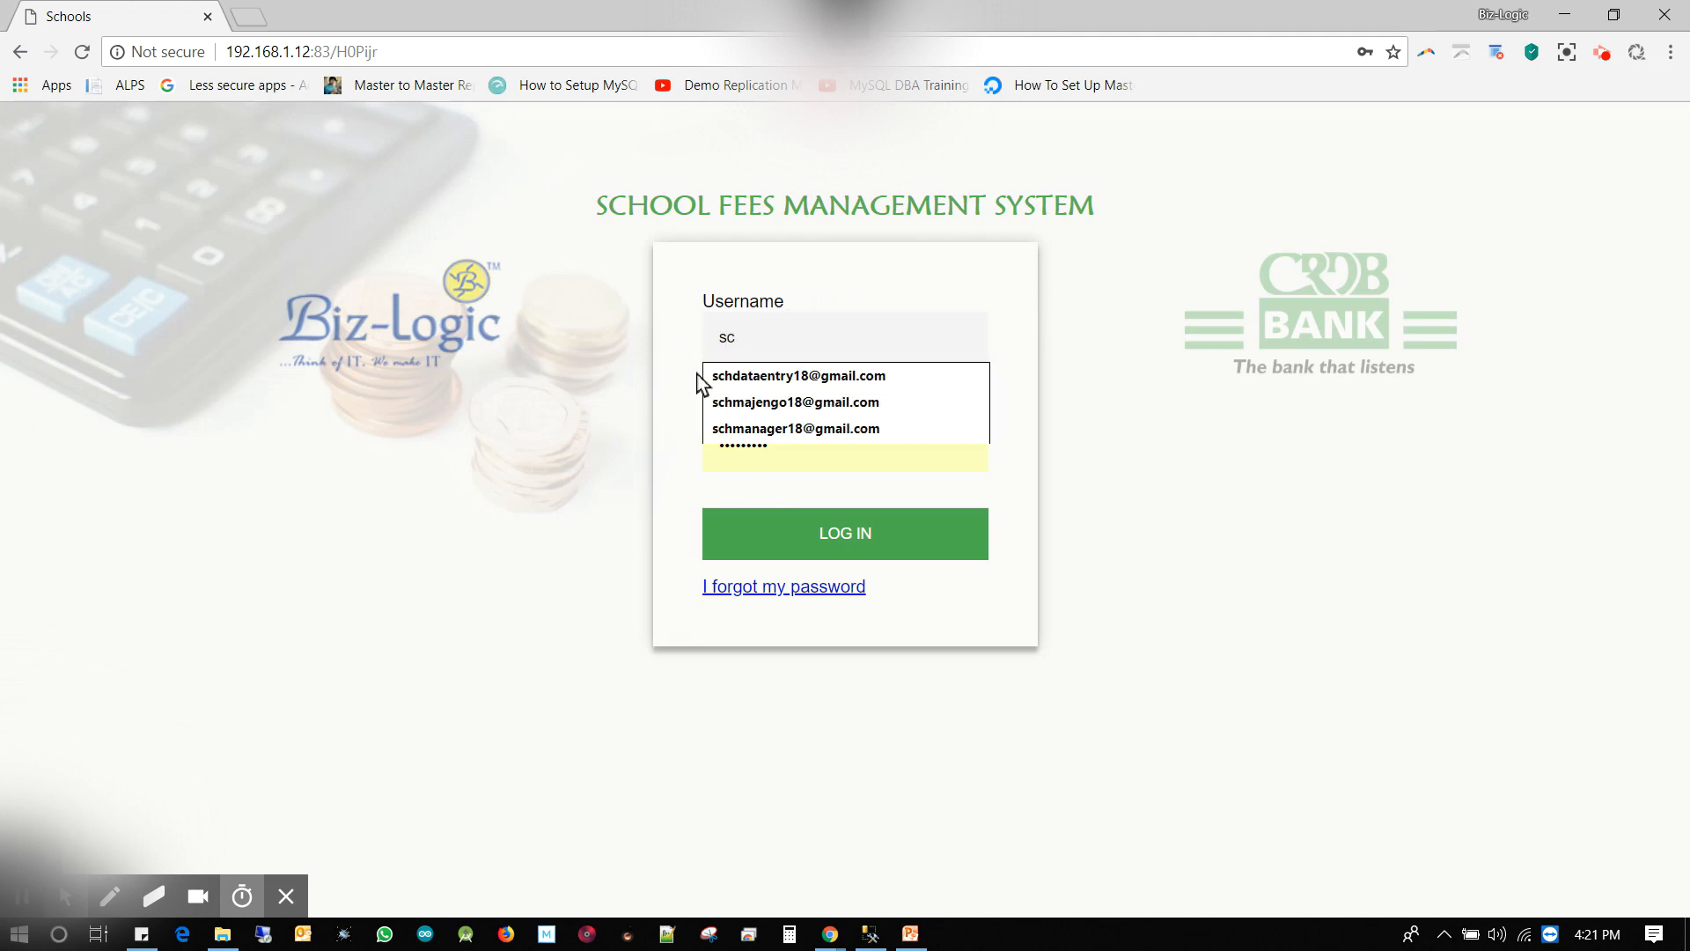
click(718, 377)
click(703, 453)
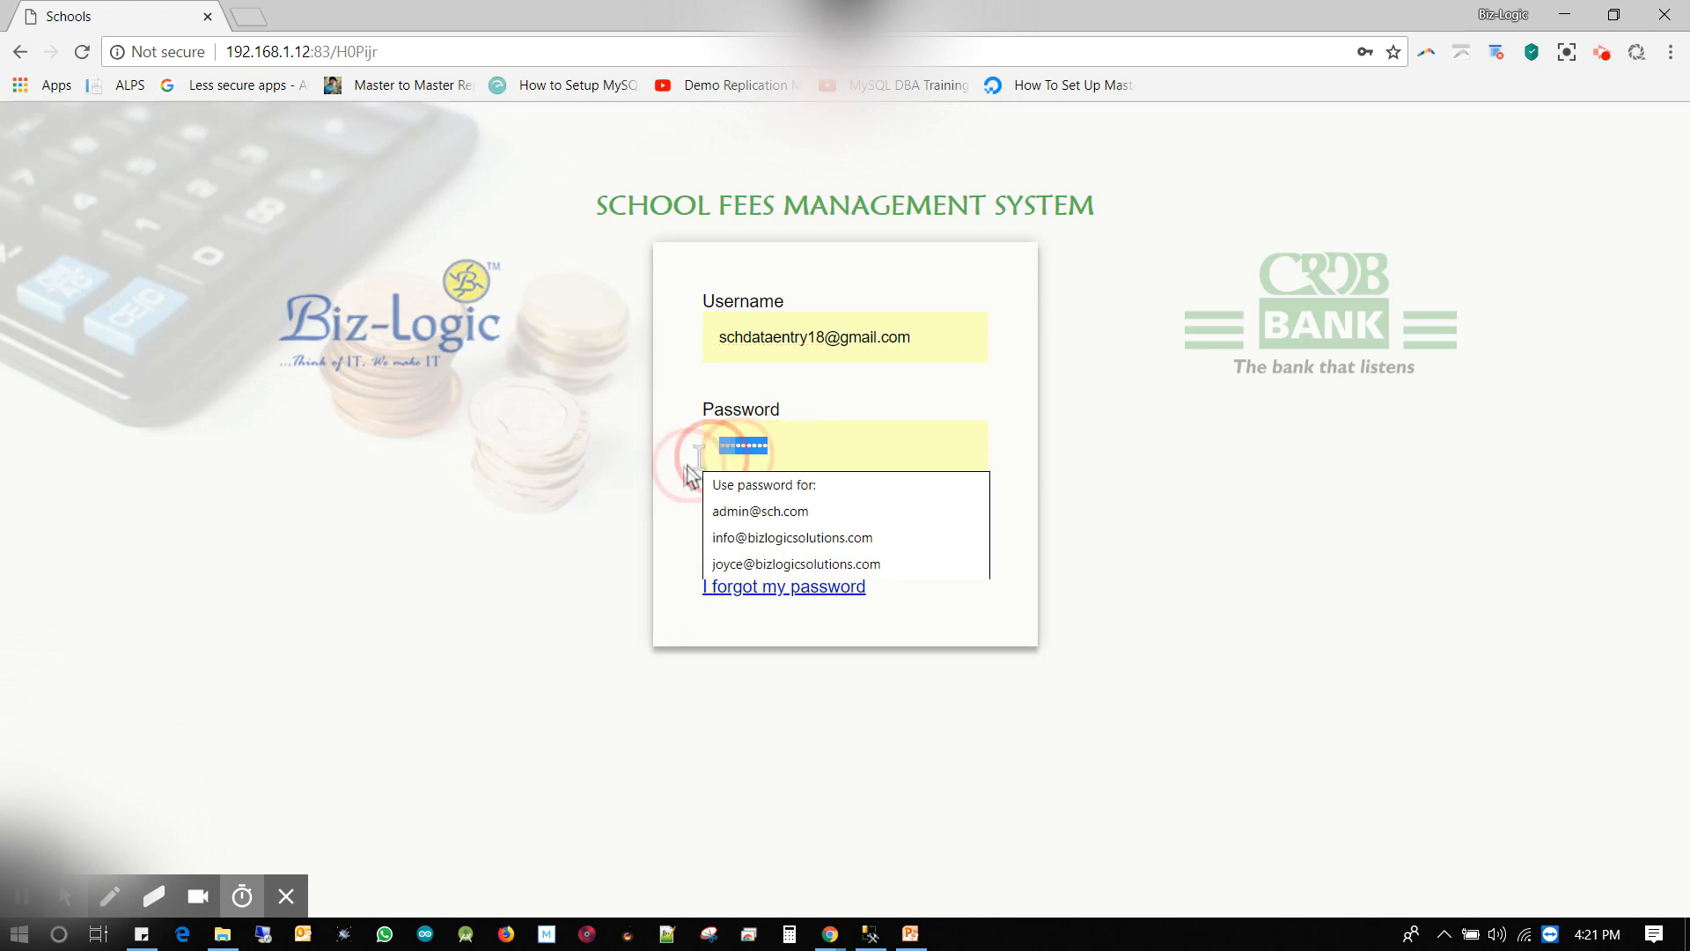
key(Return)
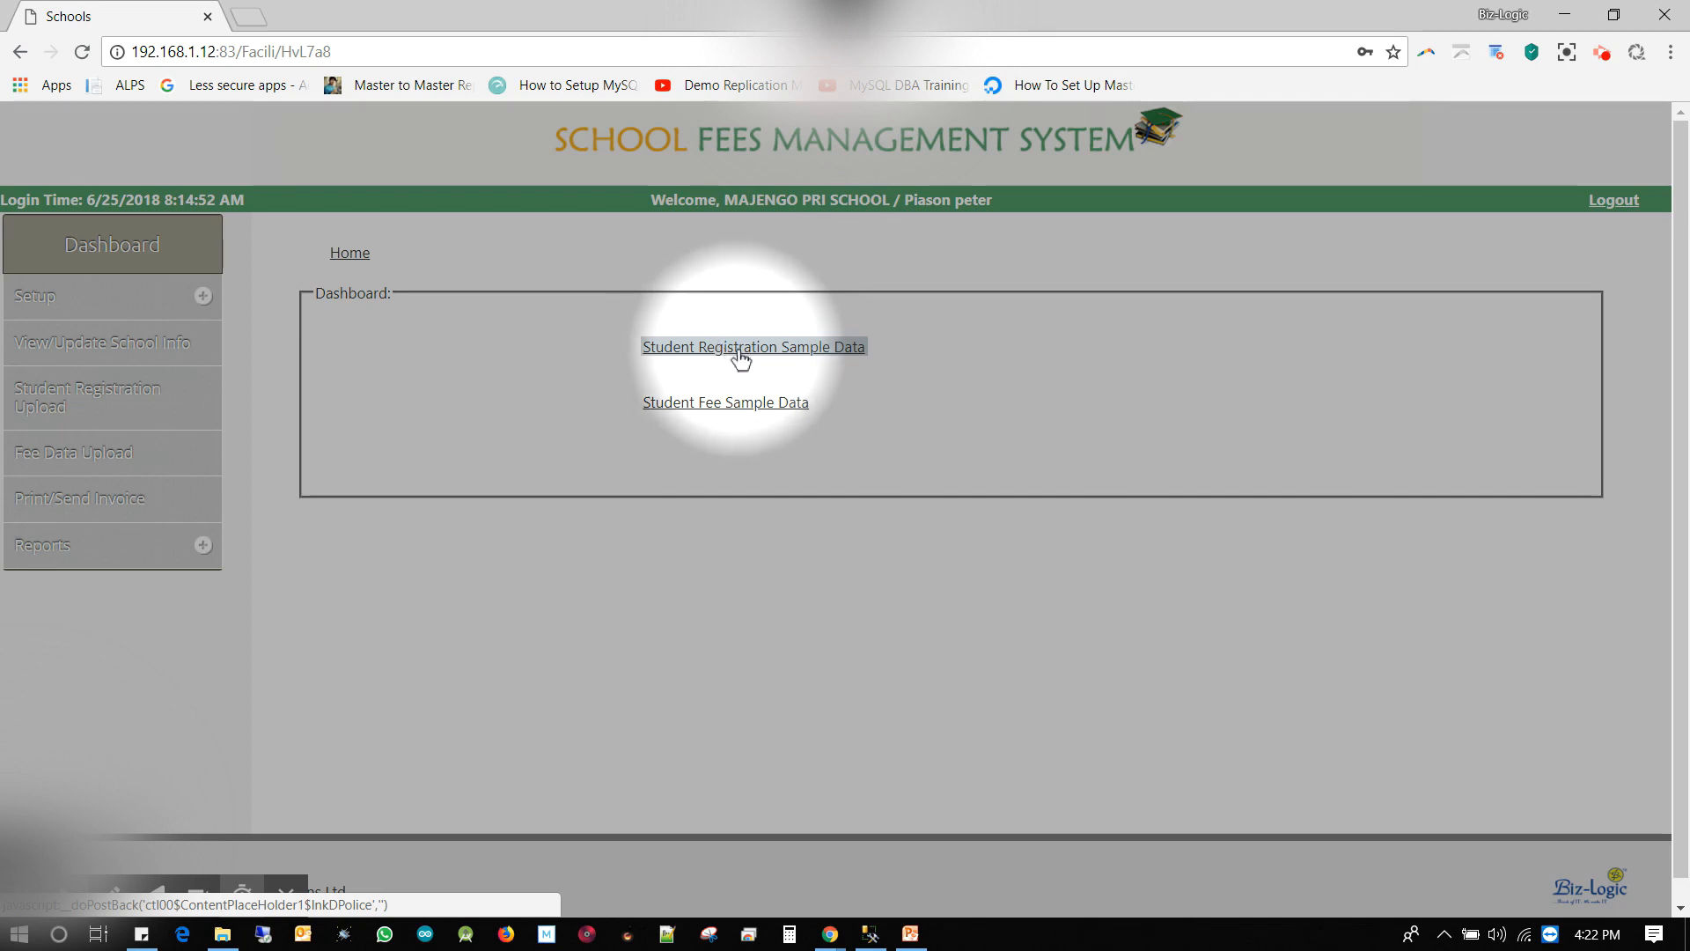
Download the student registration sample data and open reg_sample (5).xlsx in Excel
click(742, 356)
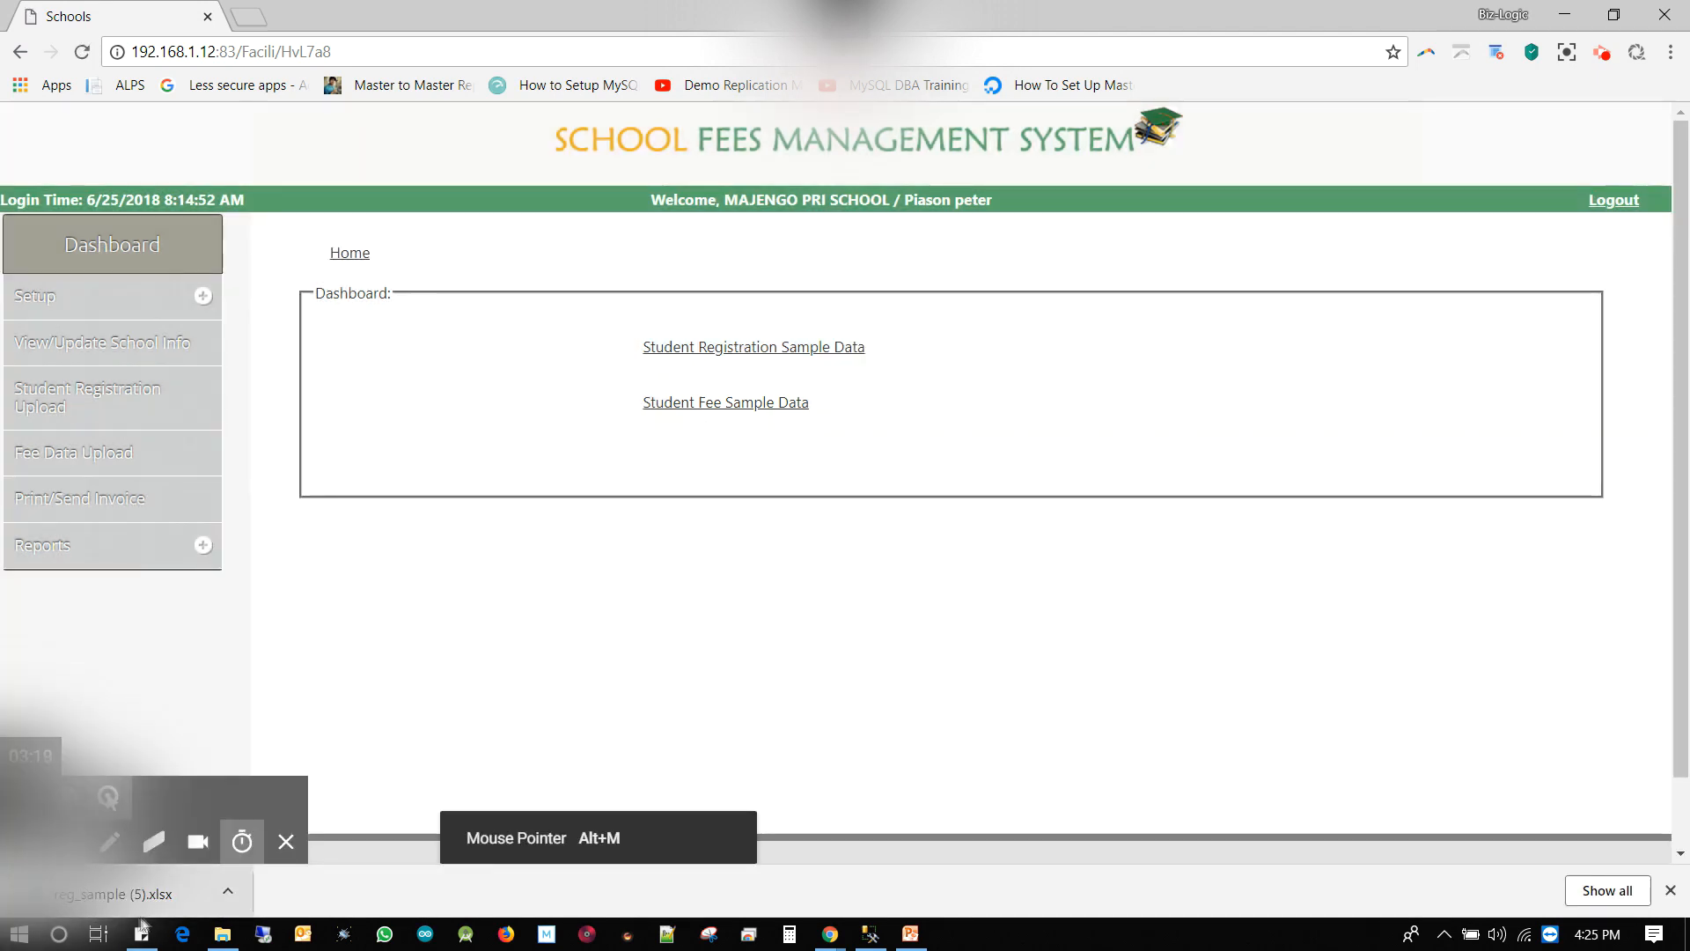
click(230, 891)
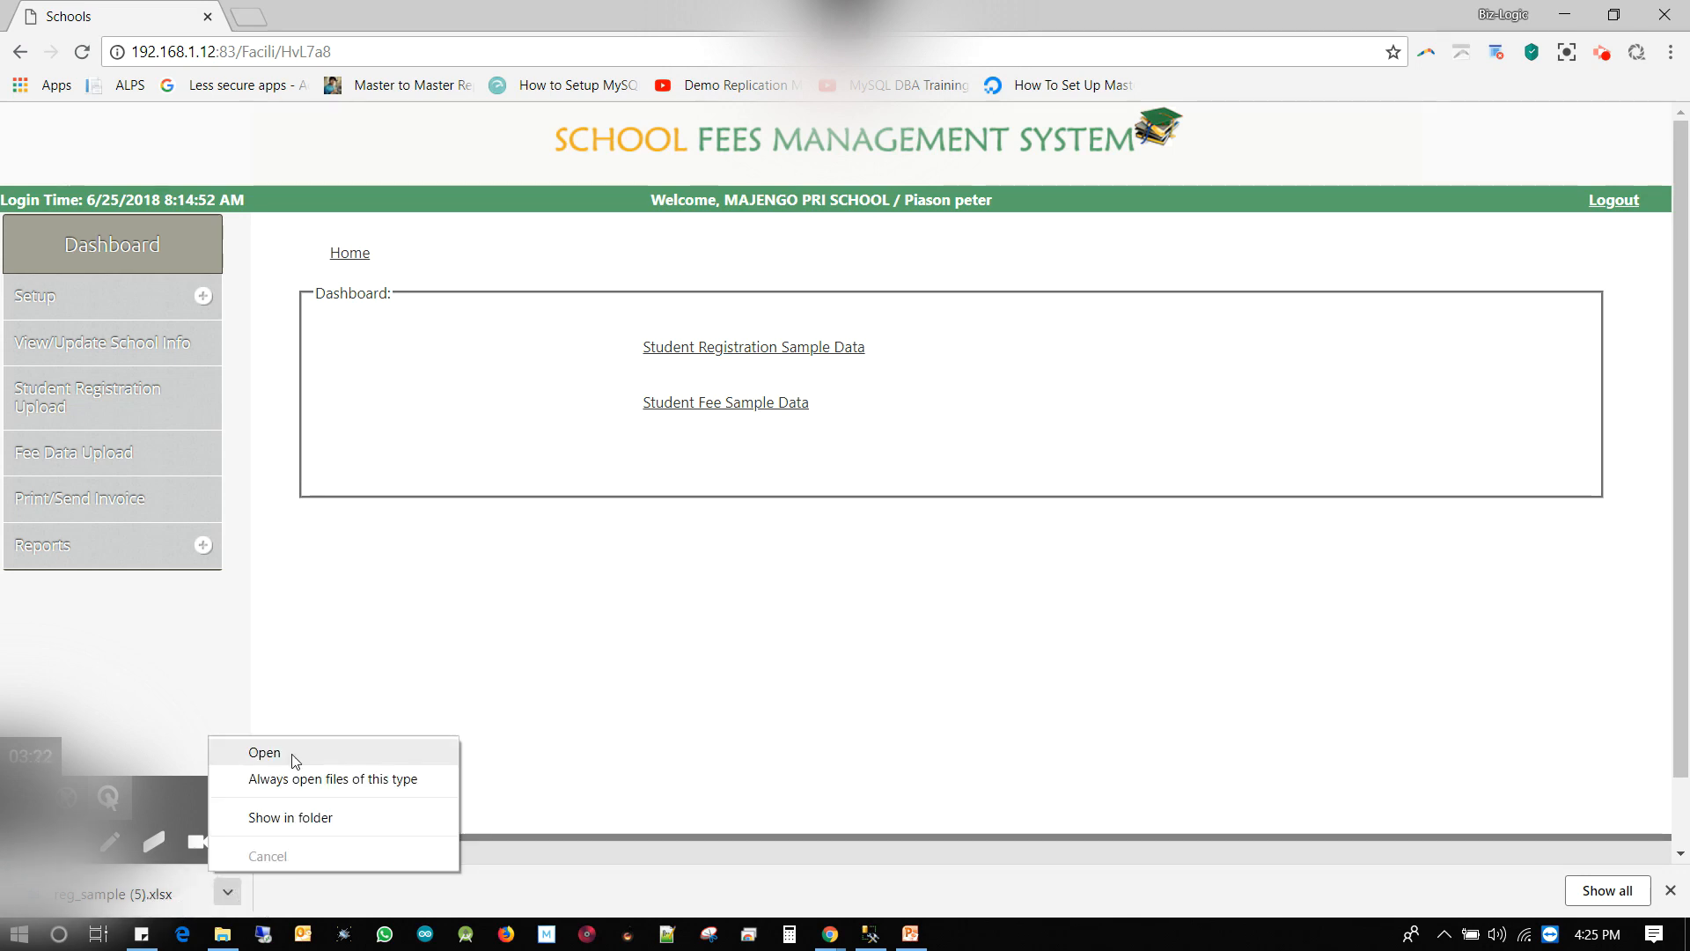
click(264, 753)
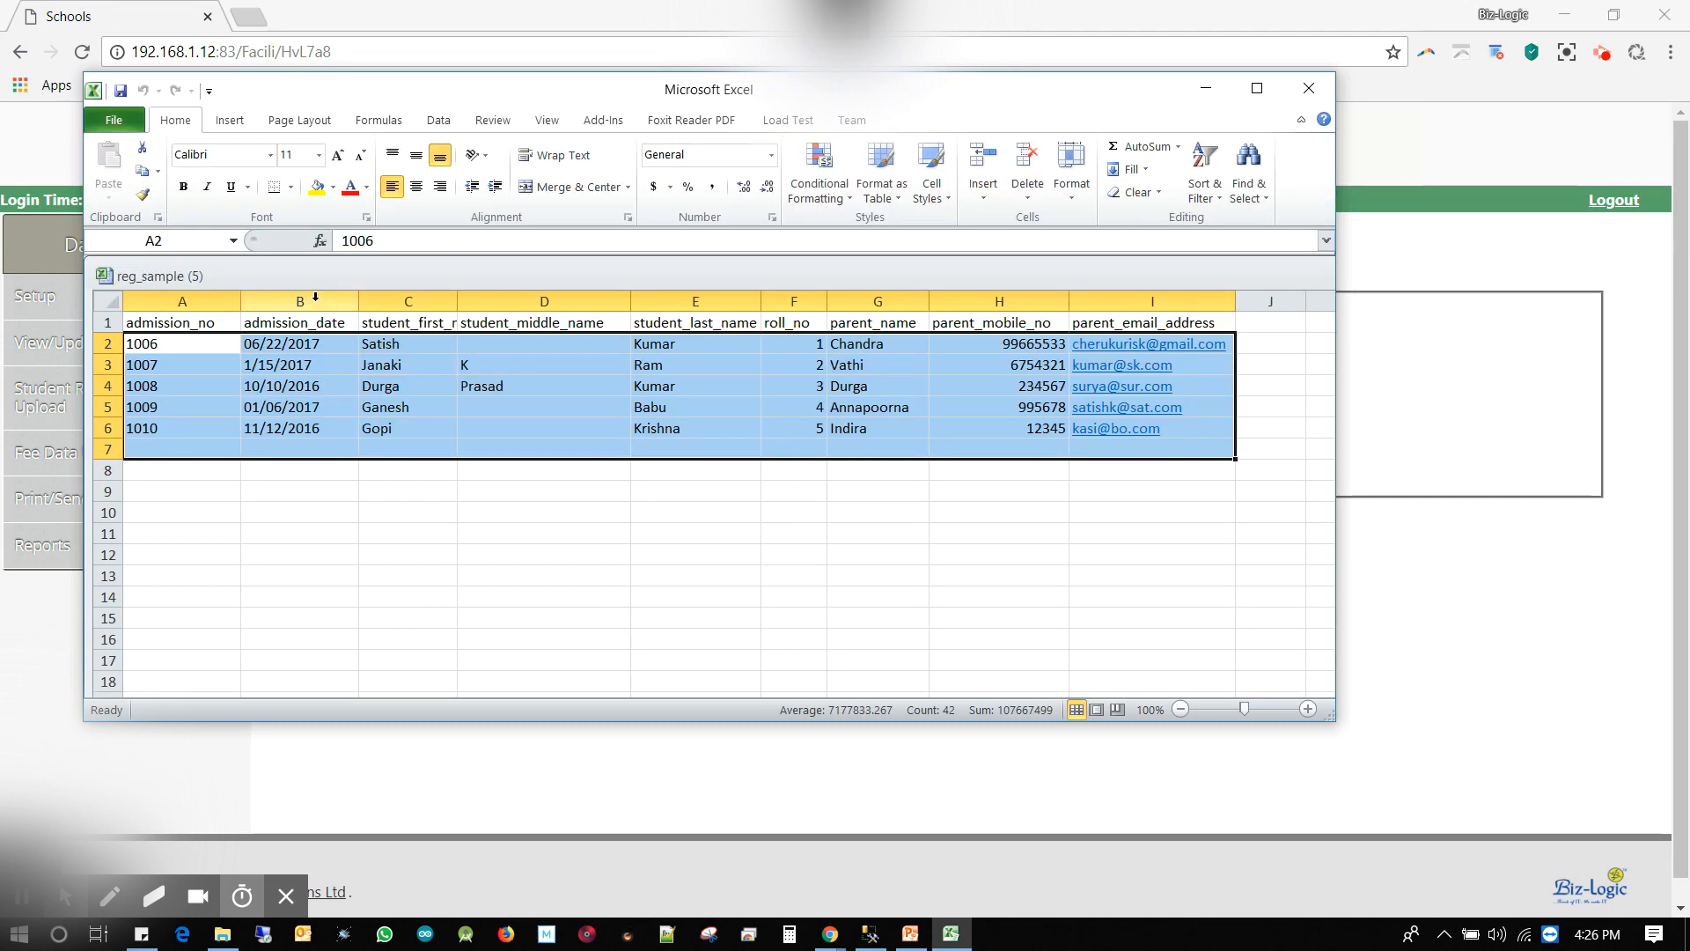
Type the mm/dd/yy format hint into B7 and select the student records block
click(315, 296)
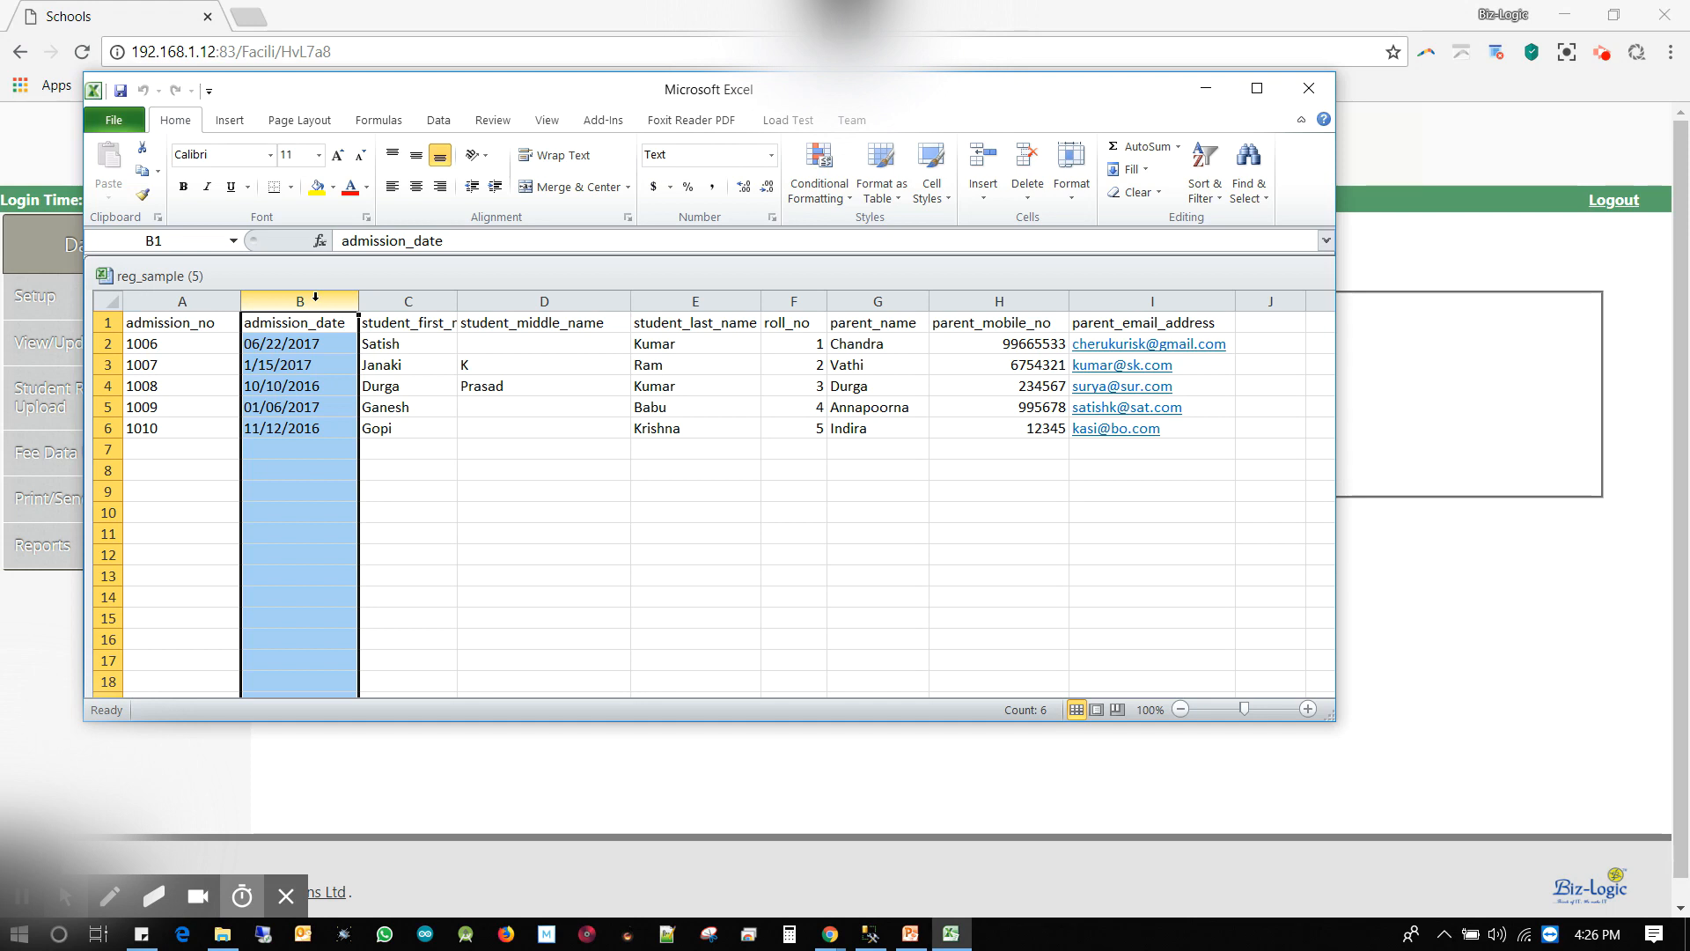
click(281, 449)
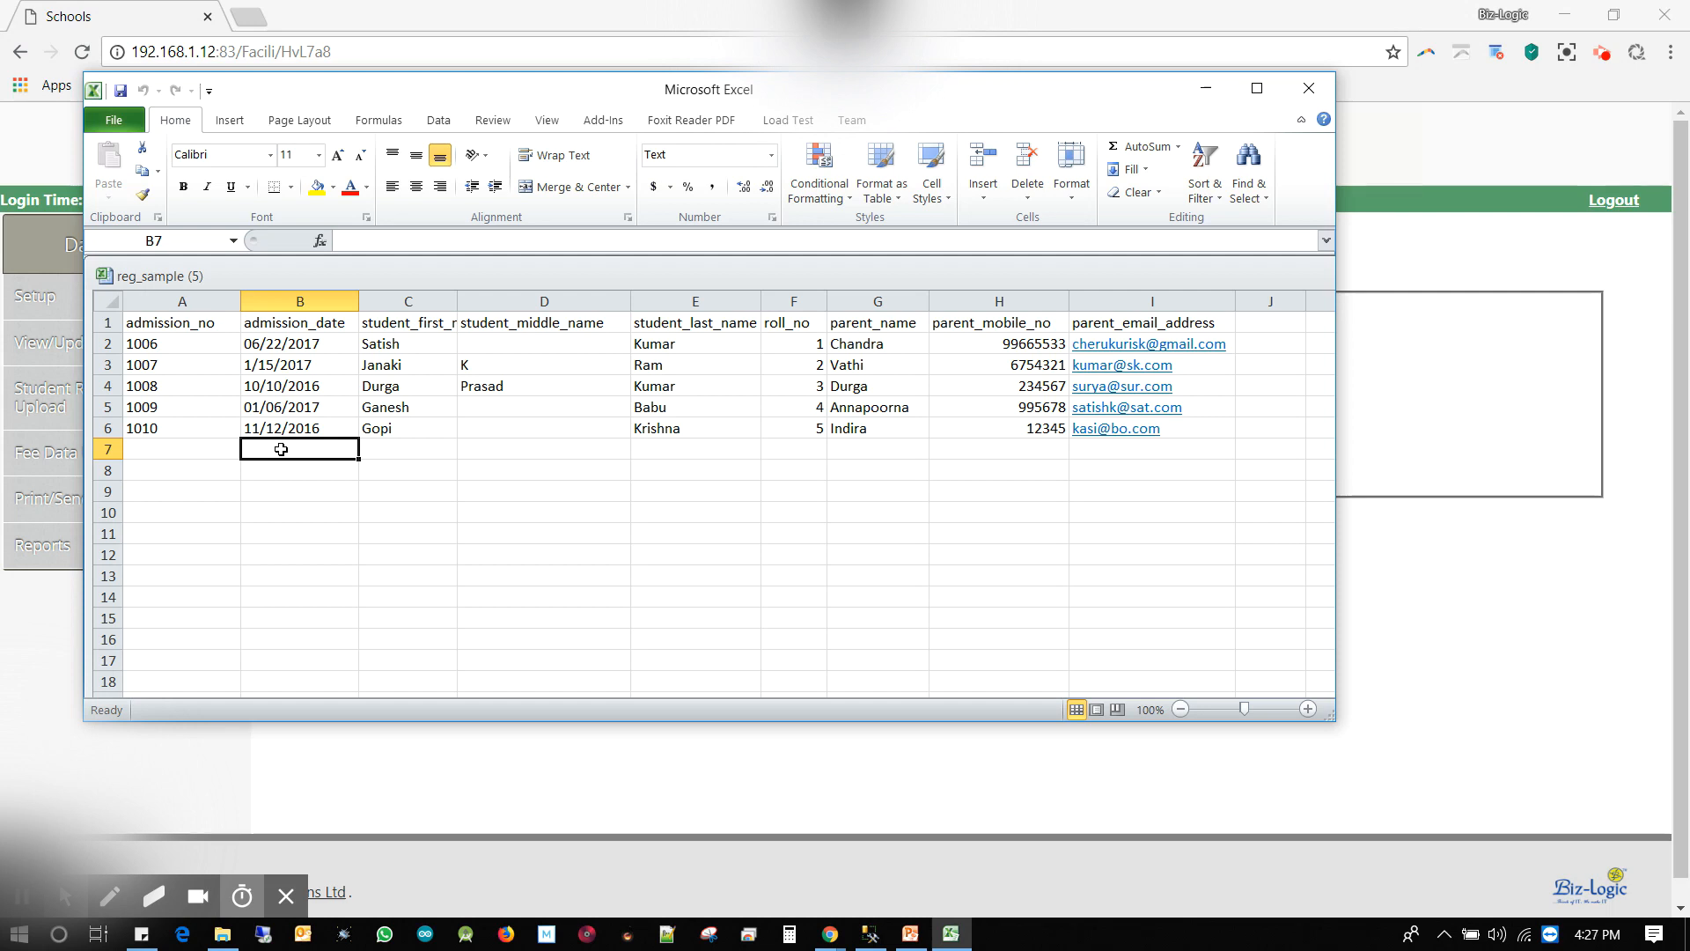
text(mm/dd/yy)
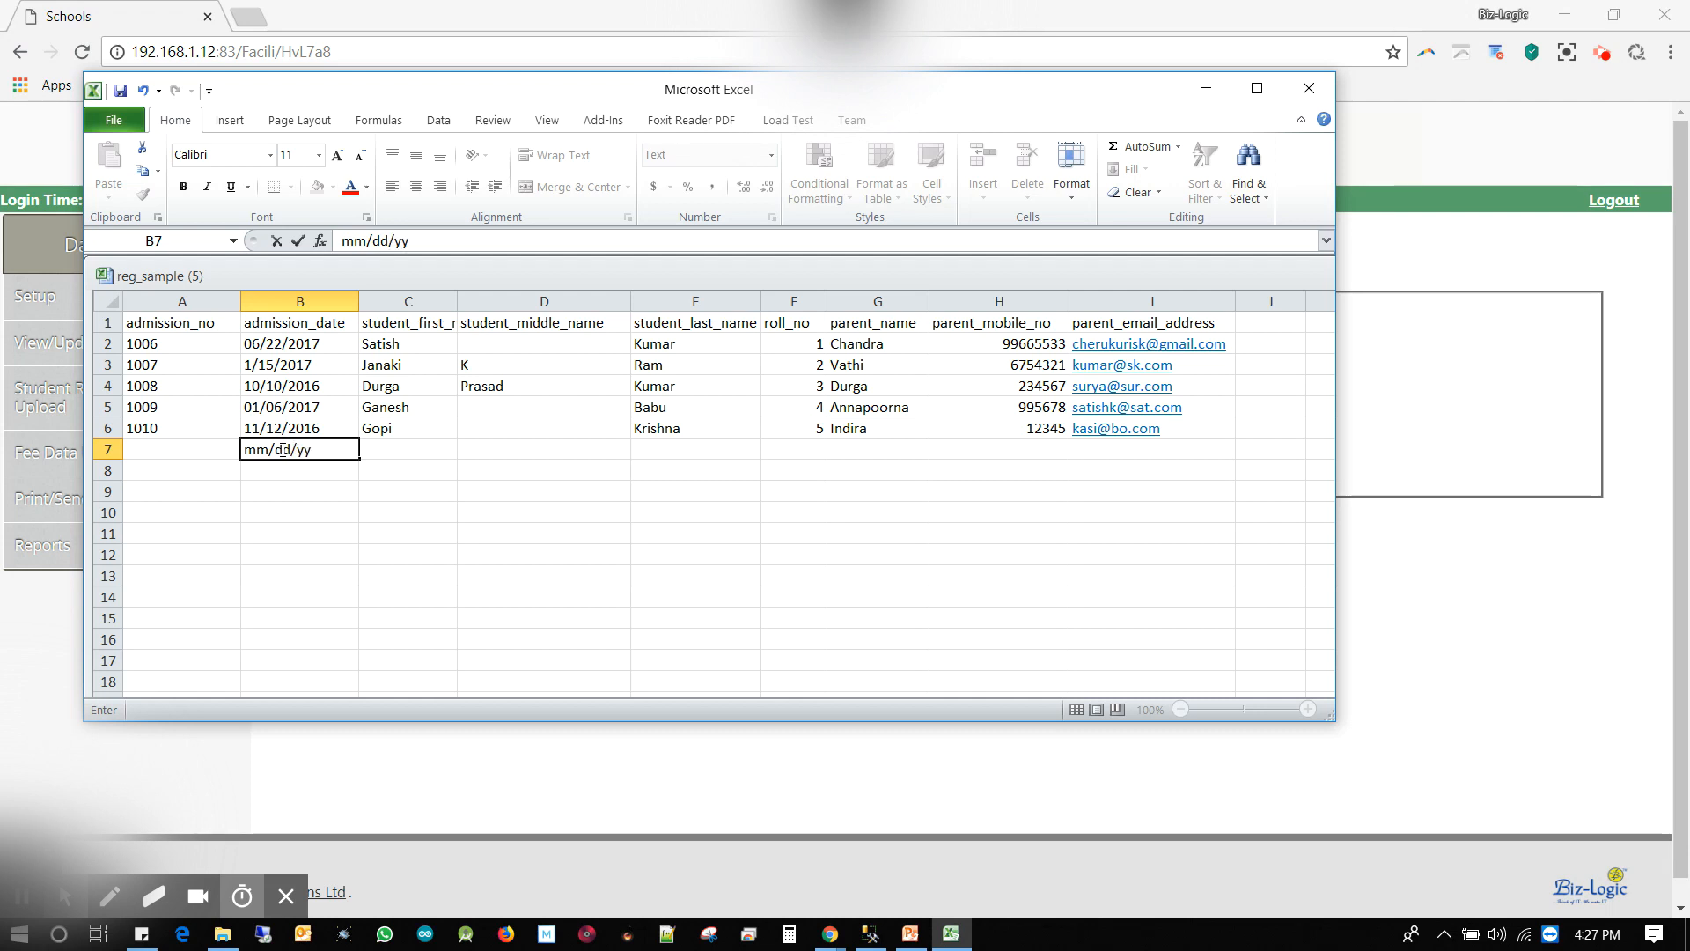
double_click(281, 450)
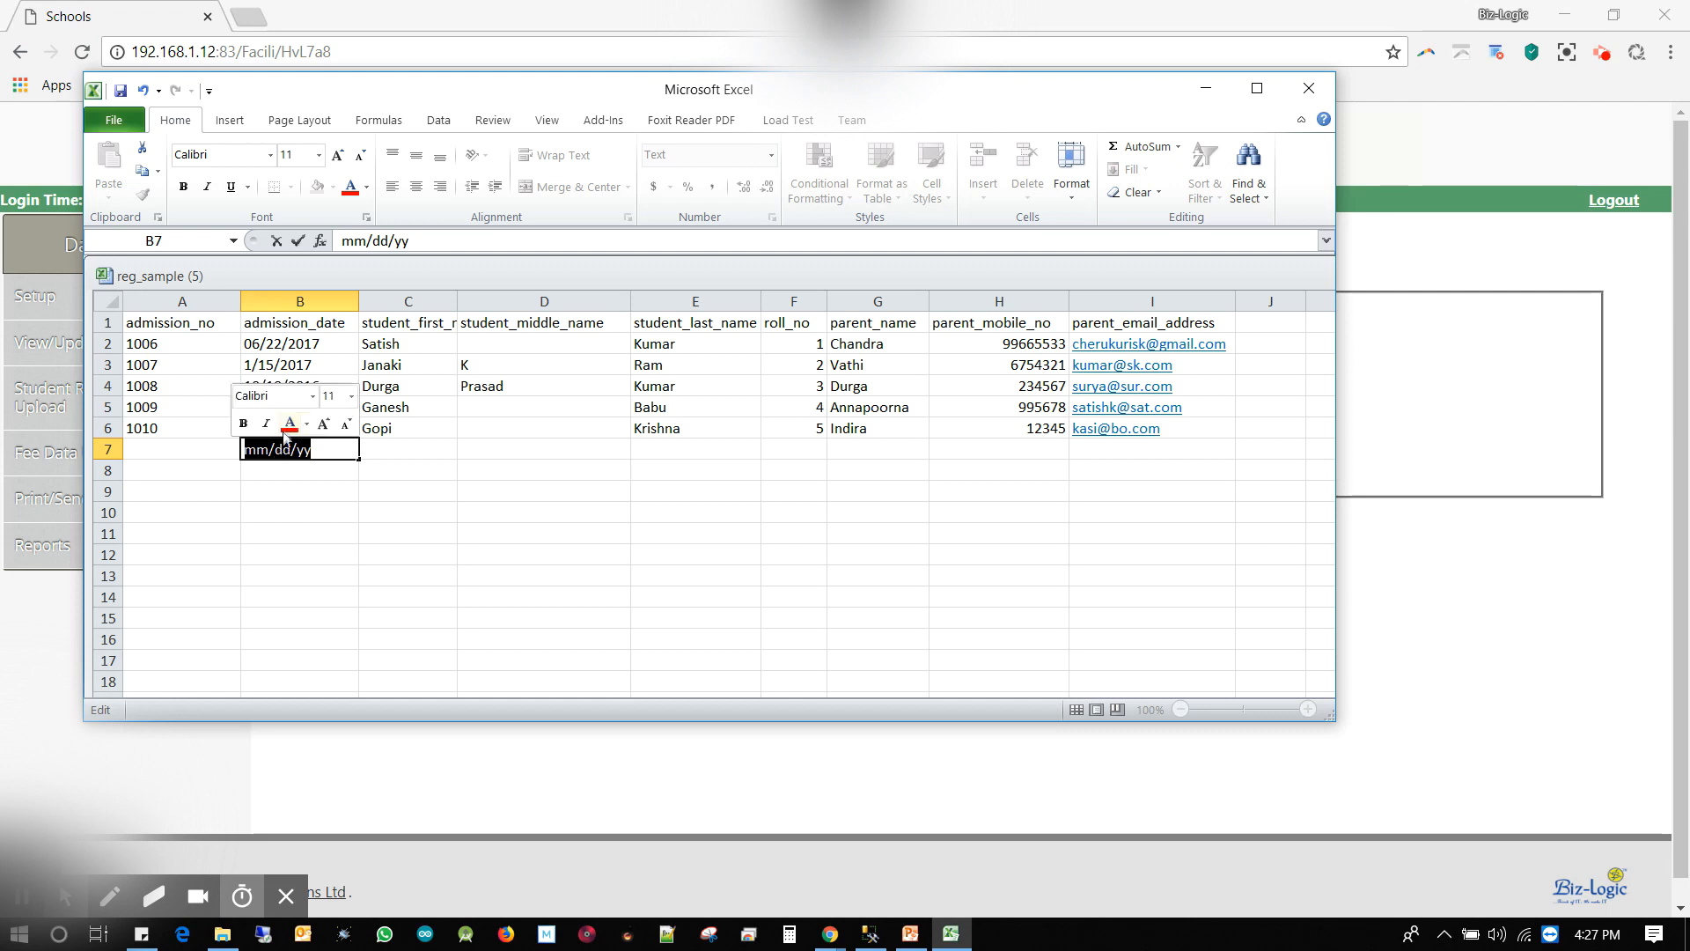
drag(136, 341, 1203, 420)
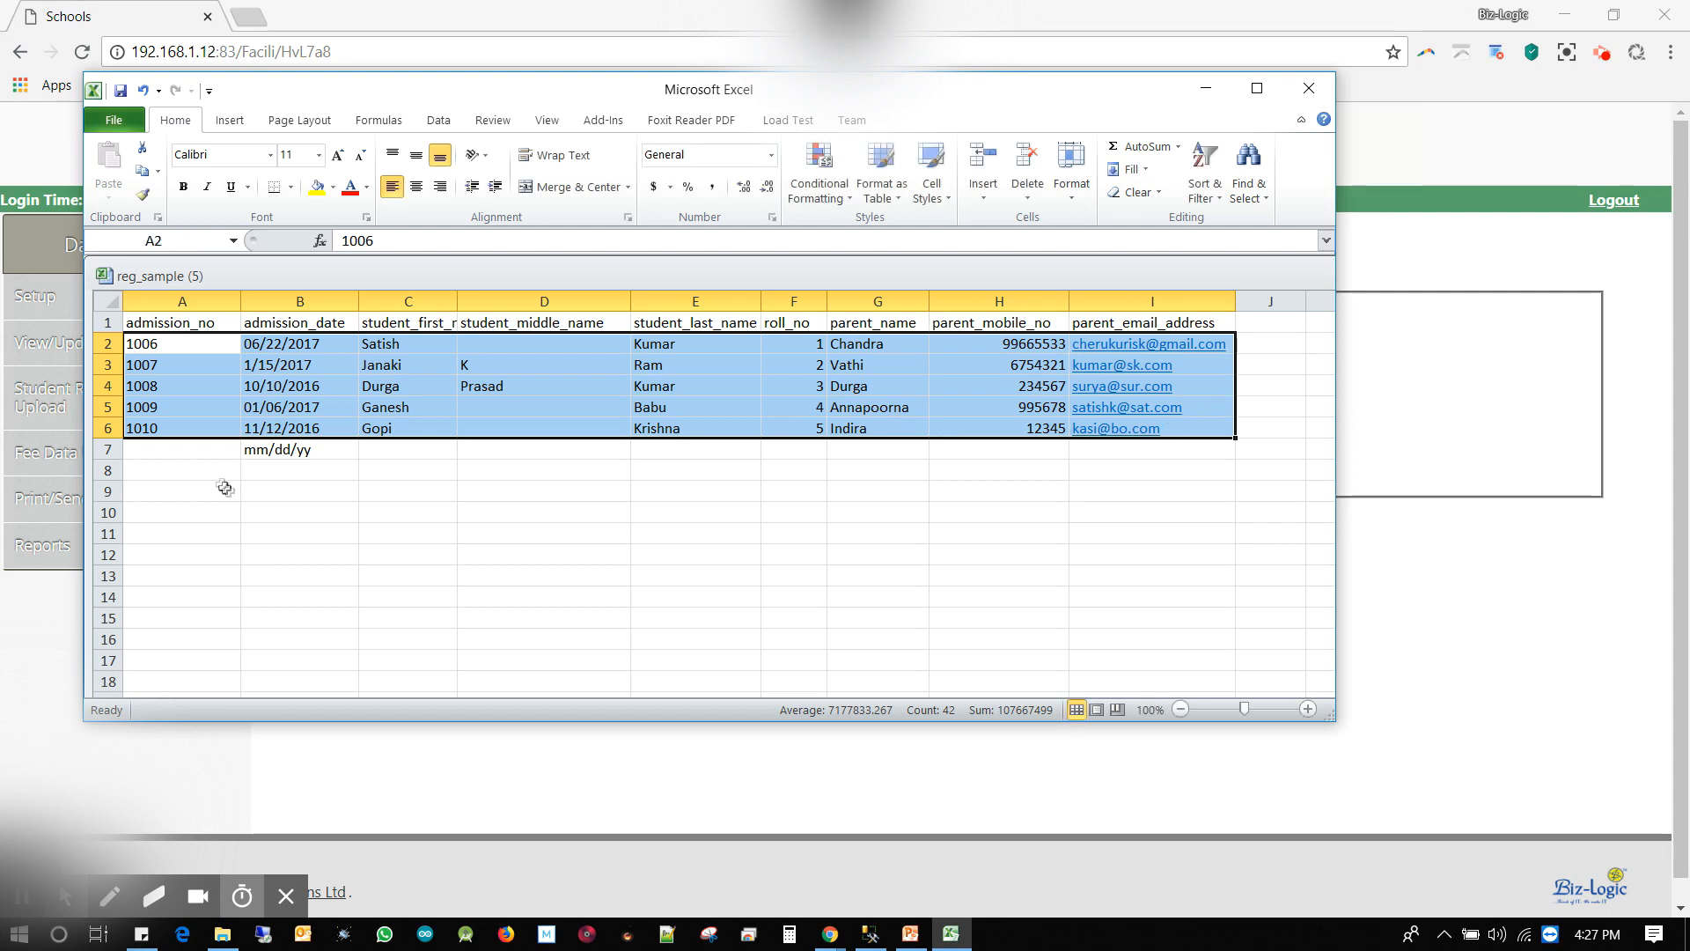
click(159, 451)
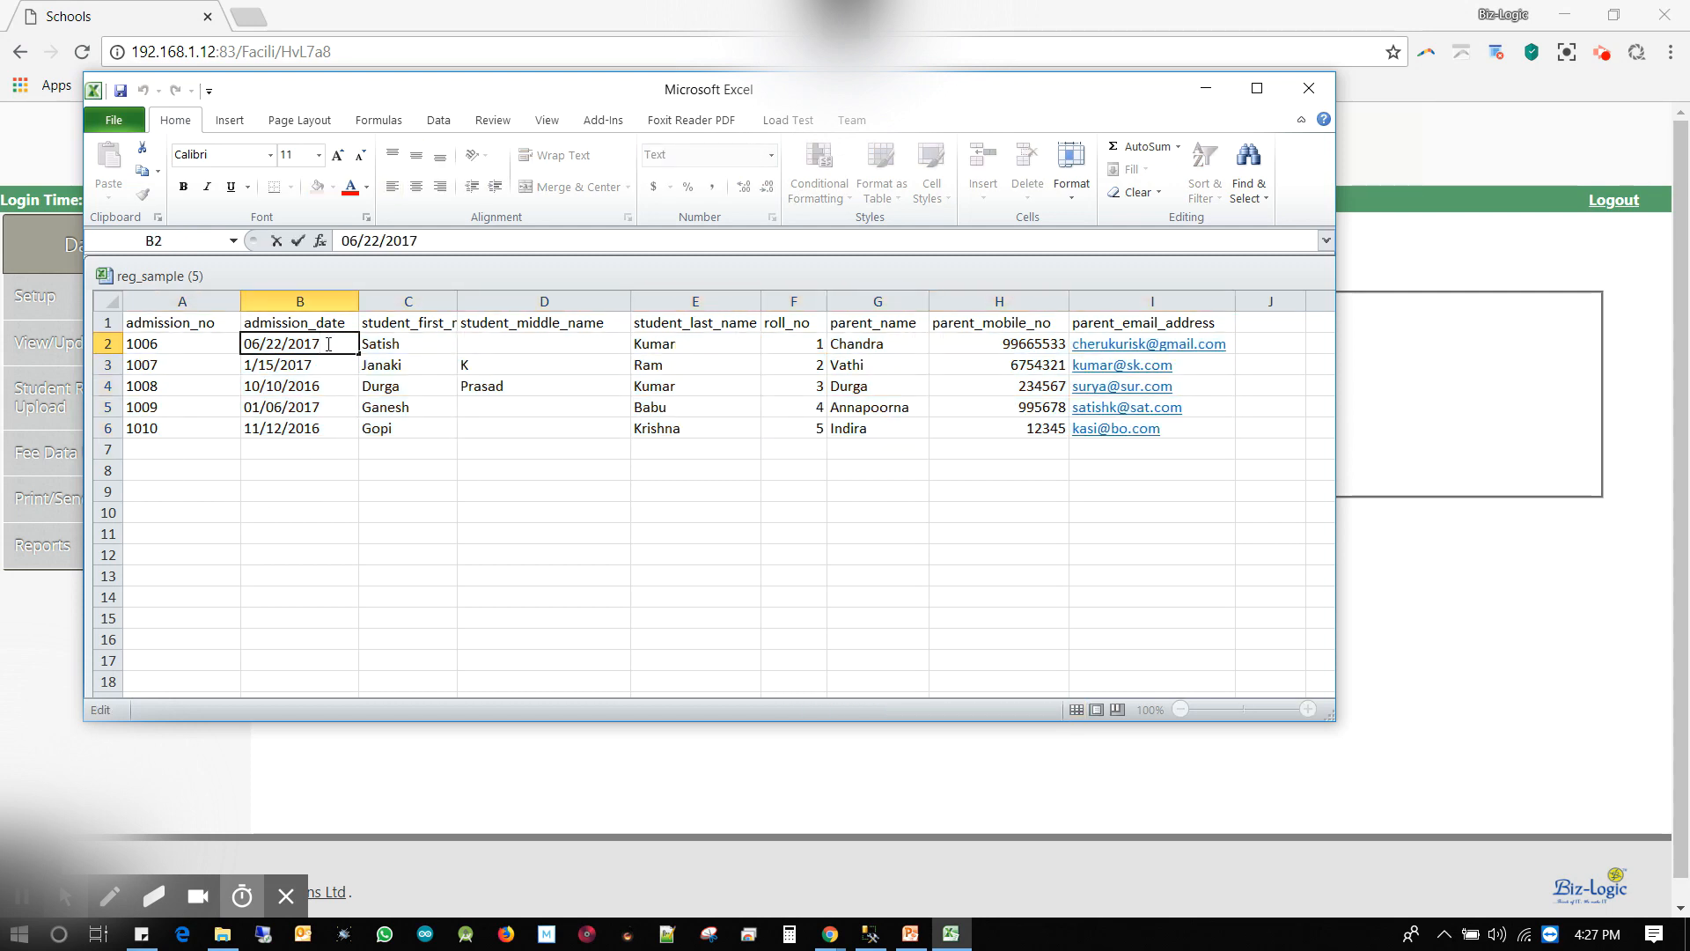
Correct the admission years to 06/22/2018, 1/15/2018, 10/10/2017 and 11/12/2018
key(BackSpace)
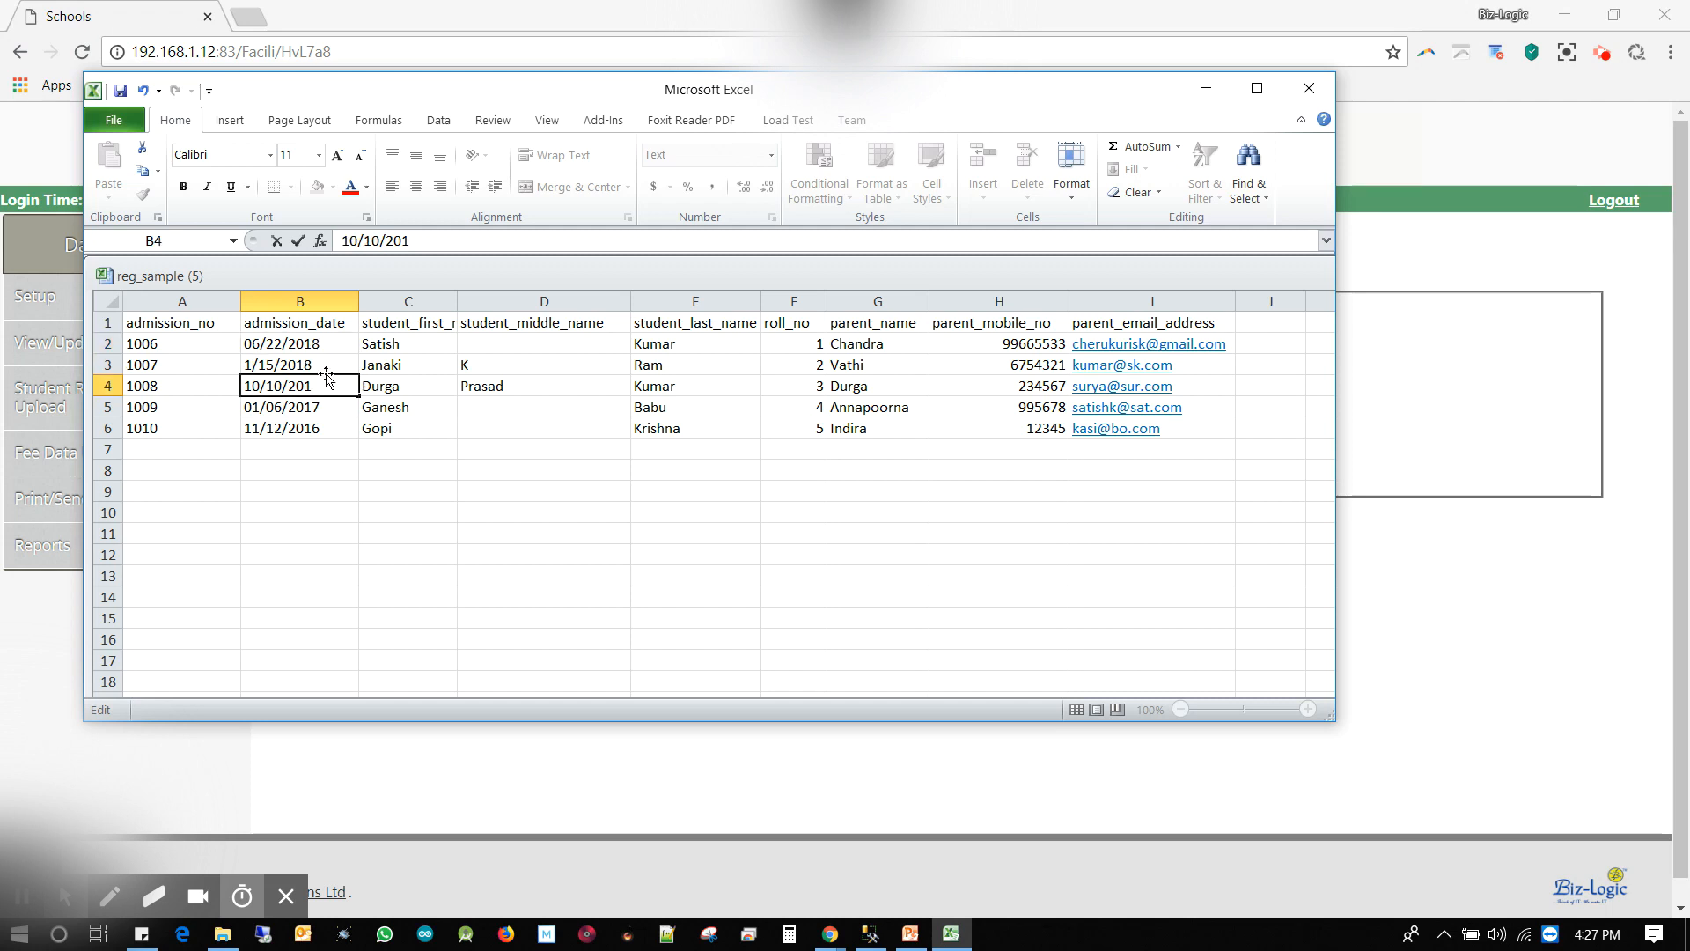
key(BackSpace)
text(7)
double_click(324, 431)
key(BackSpace)
text(8)
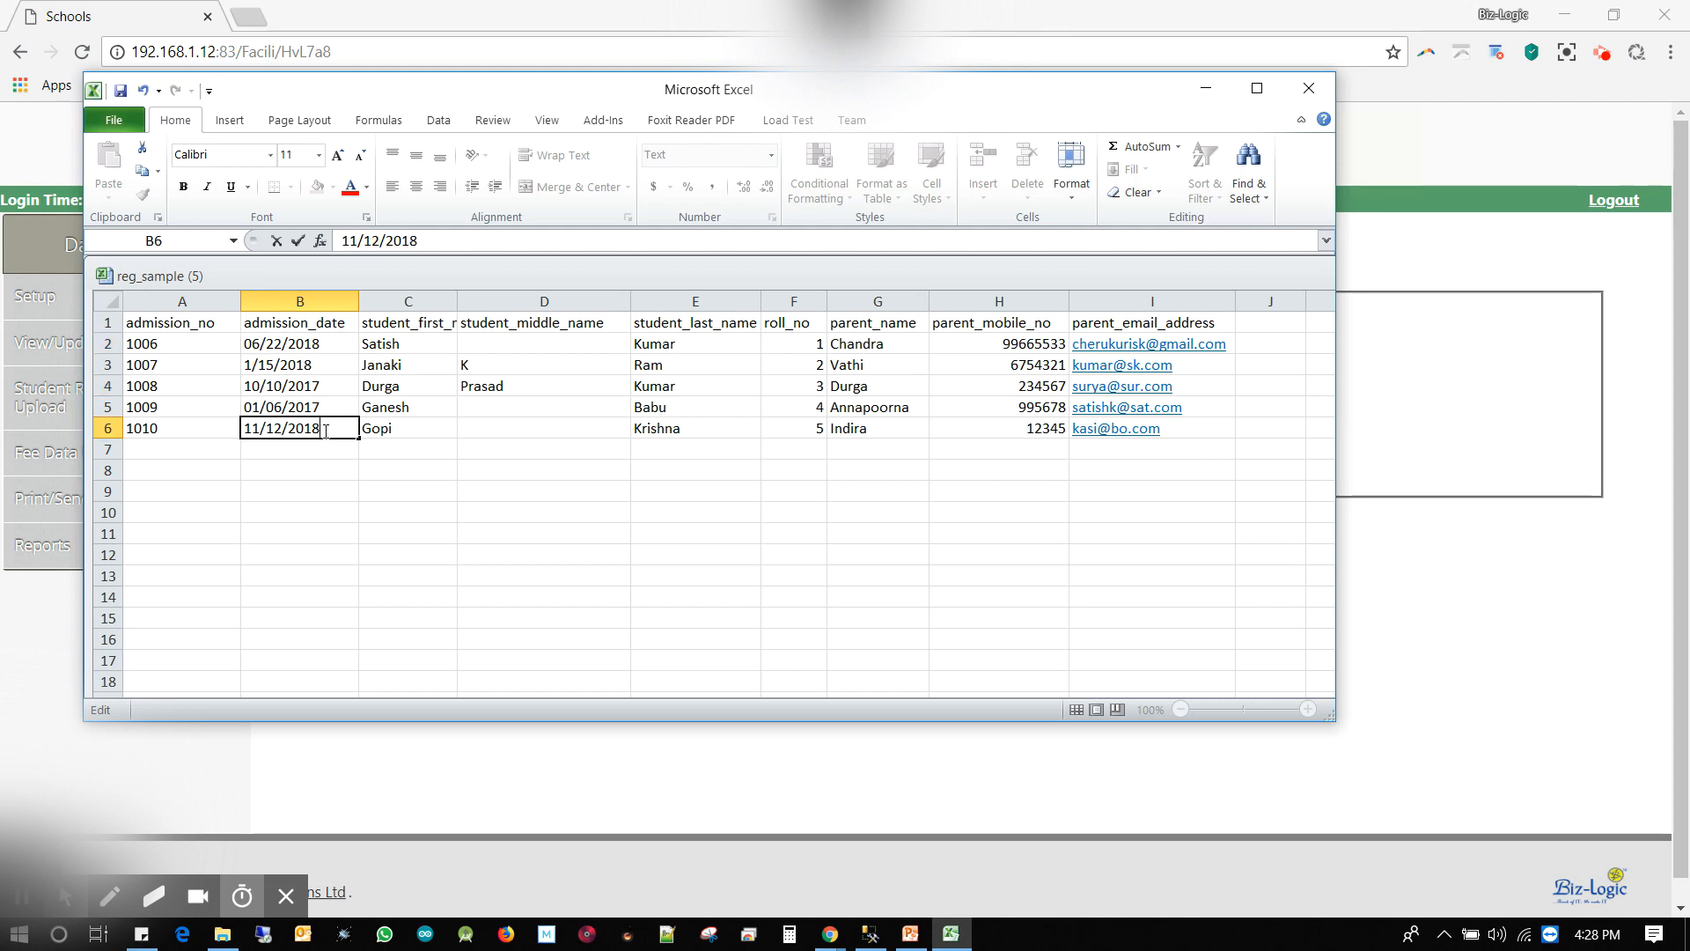
click(143, 451)
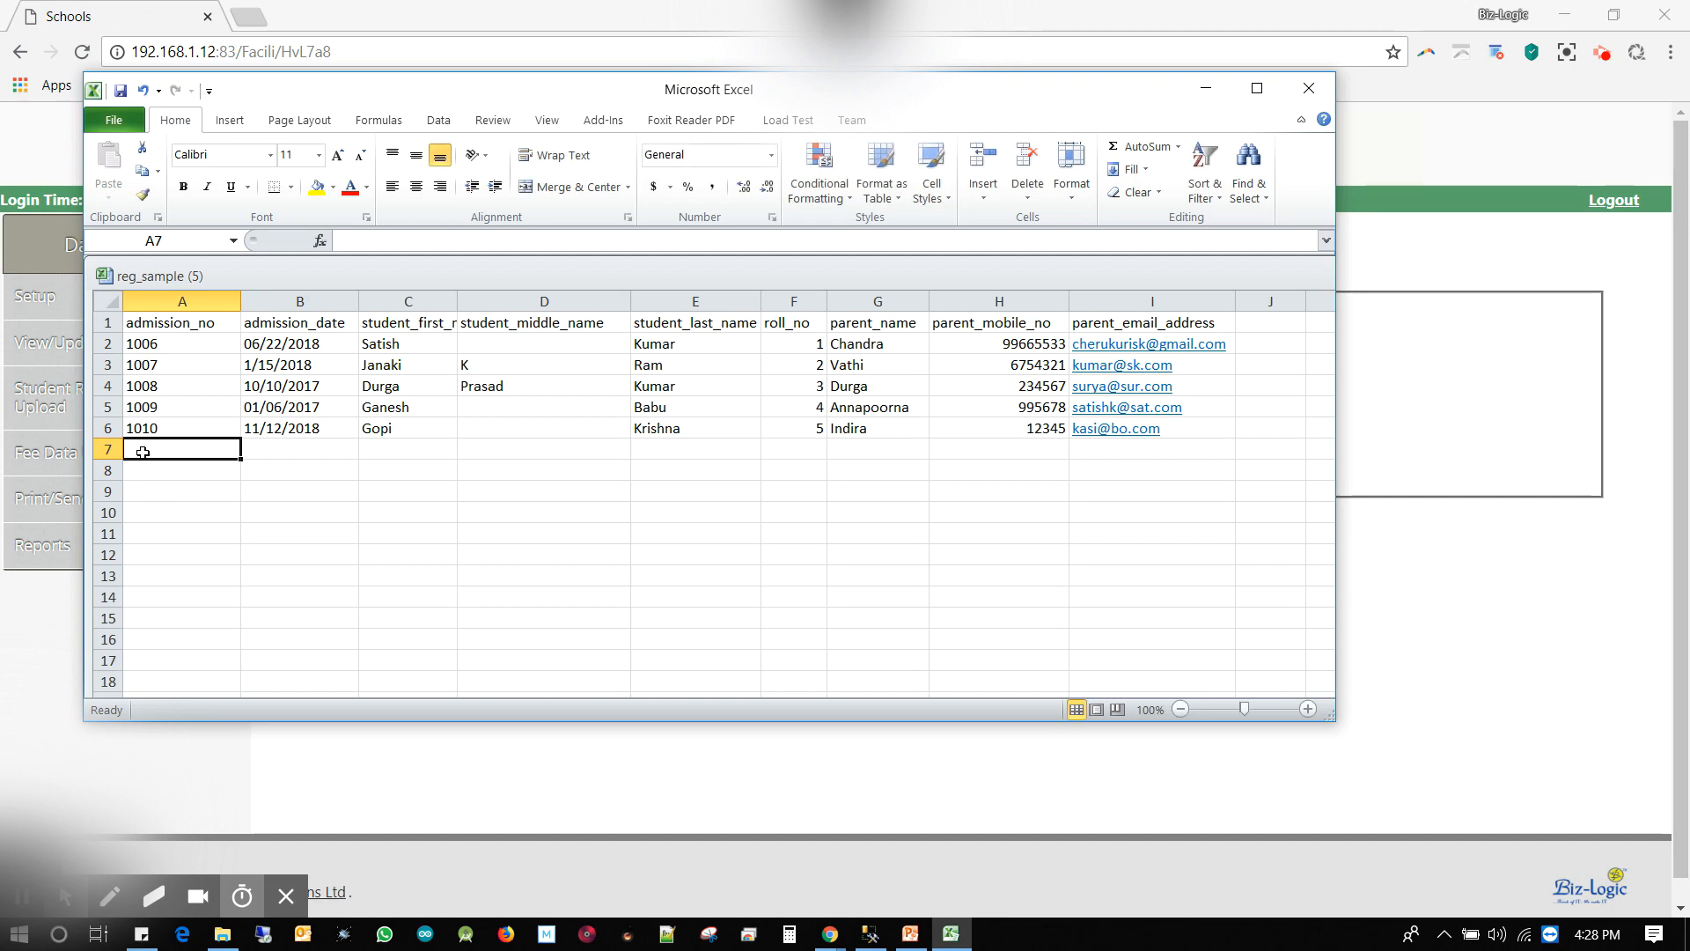
Enter admission number 1014 dated 08/01/2017 in row 7, and change 1010's date to 1/12/2018
text(1014)
click(289, 449)
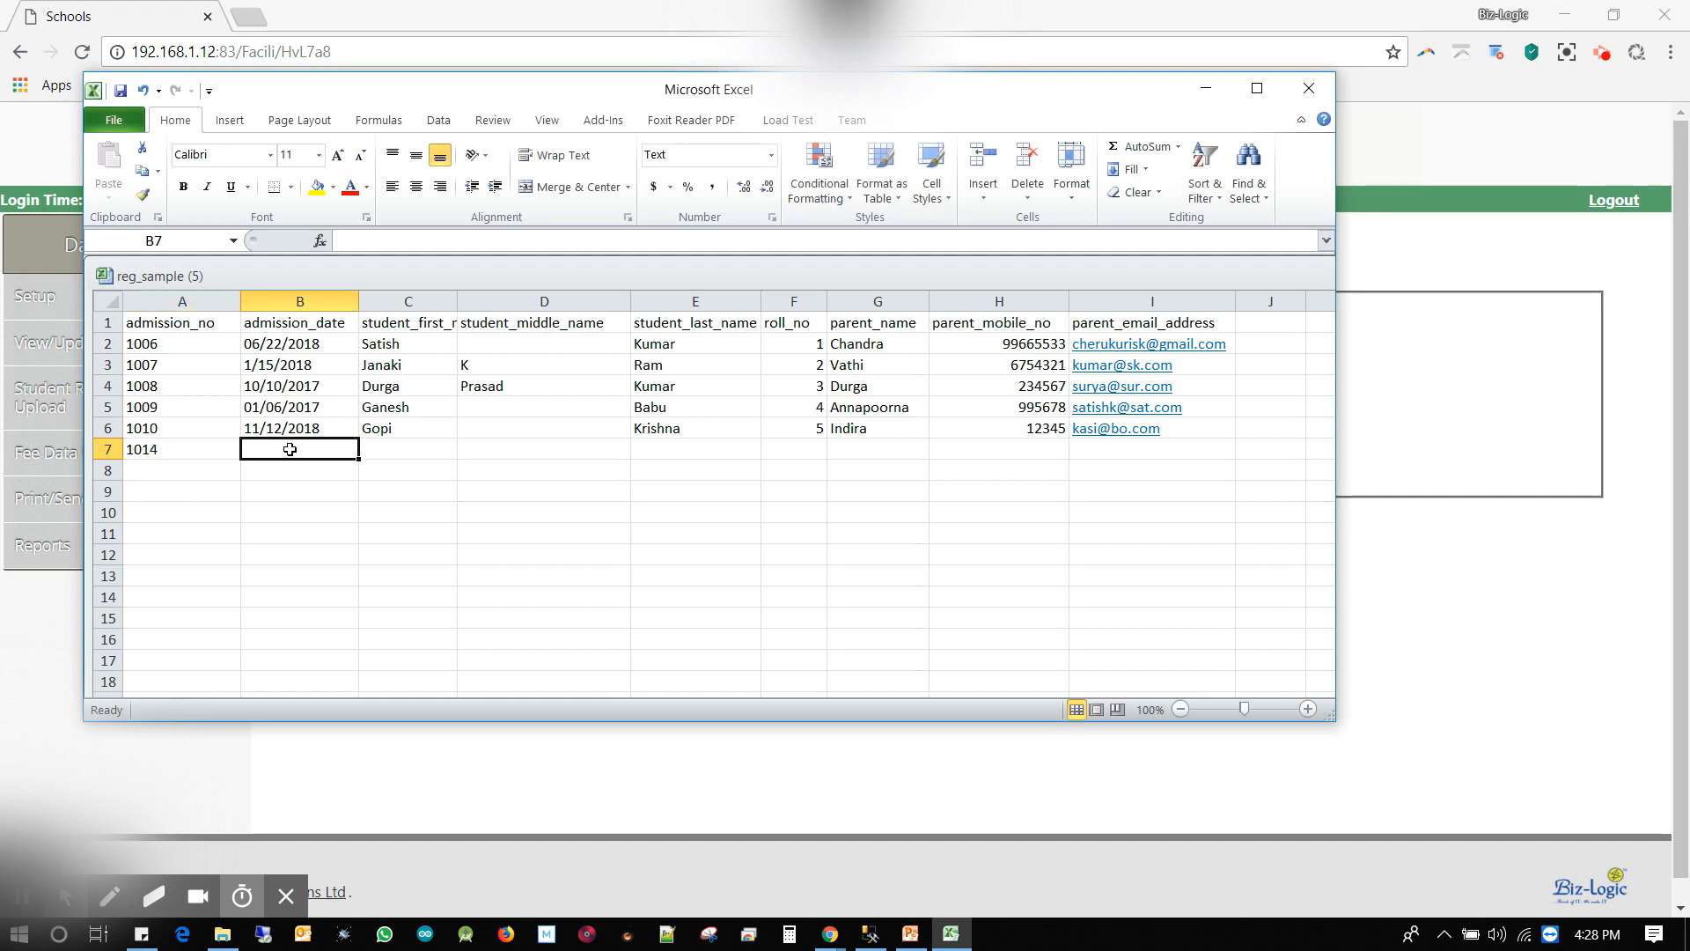
click(272, 296)
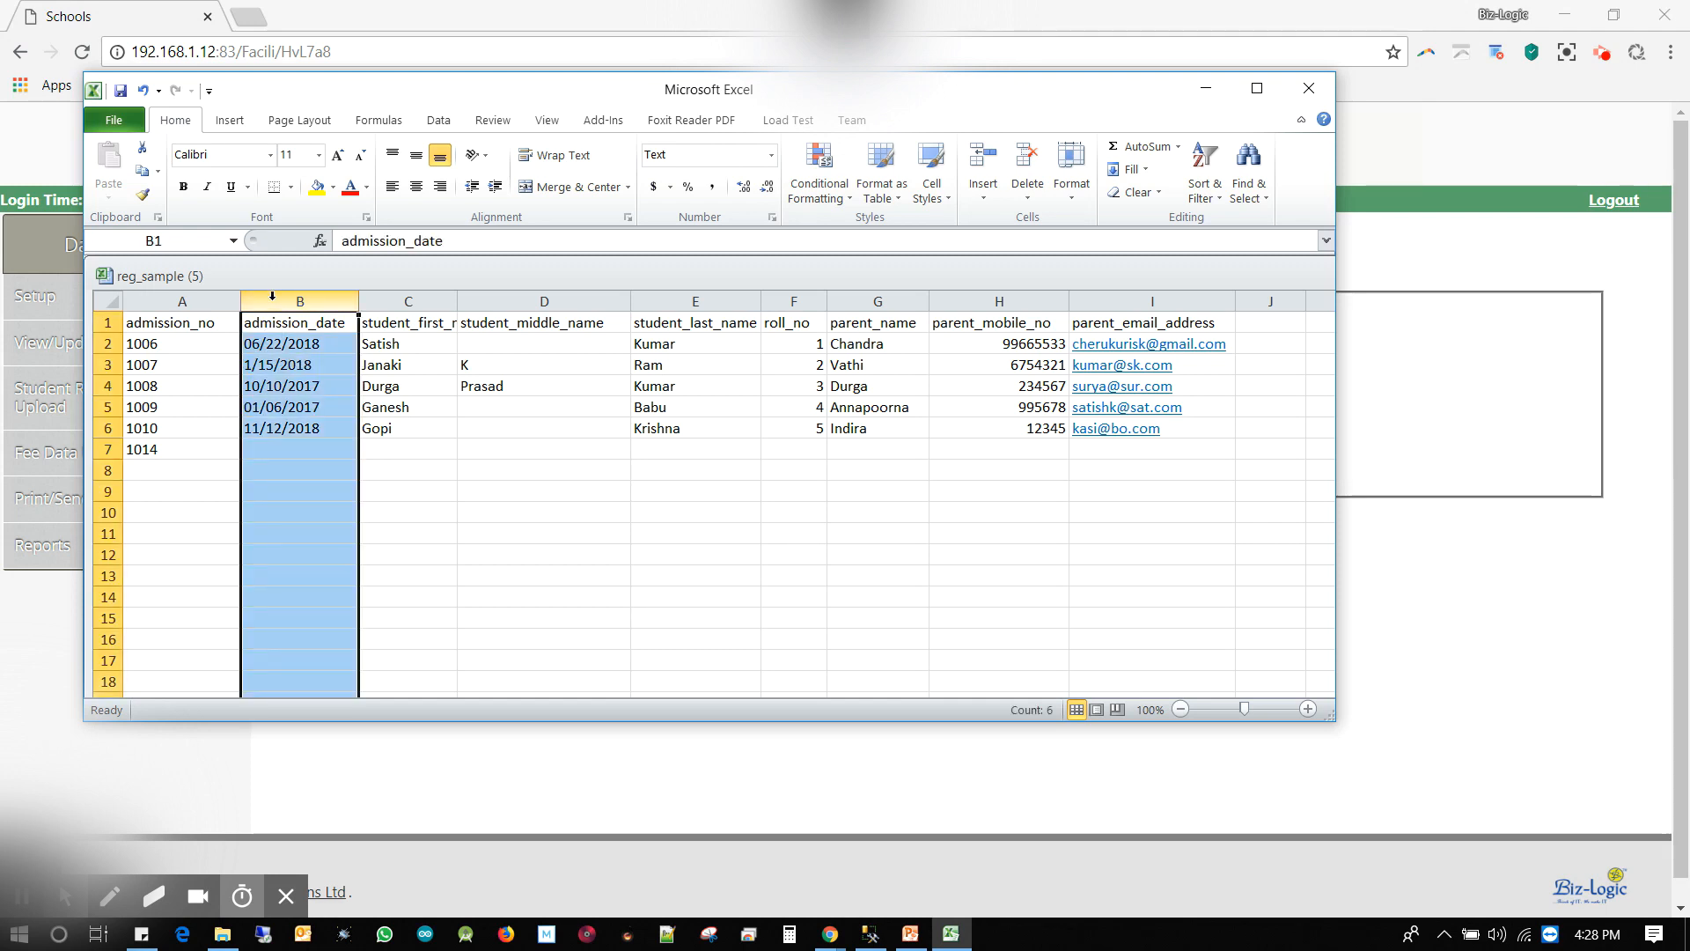
click(266, 447)
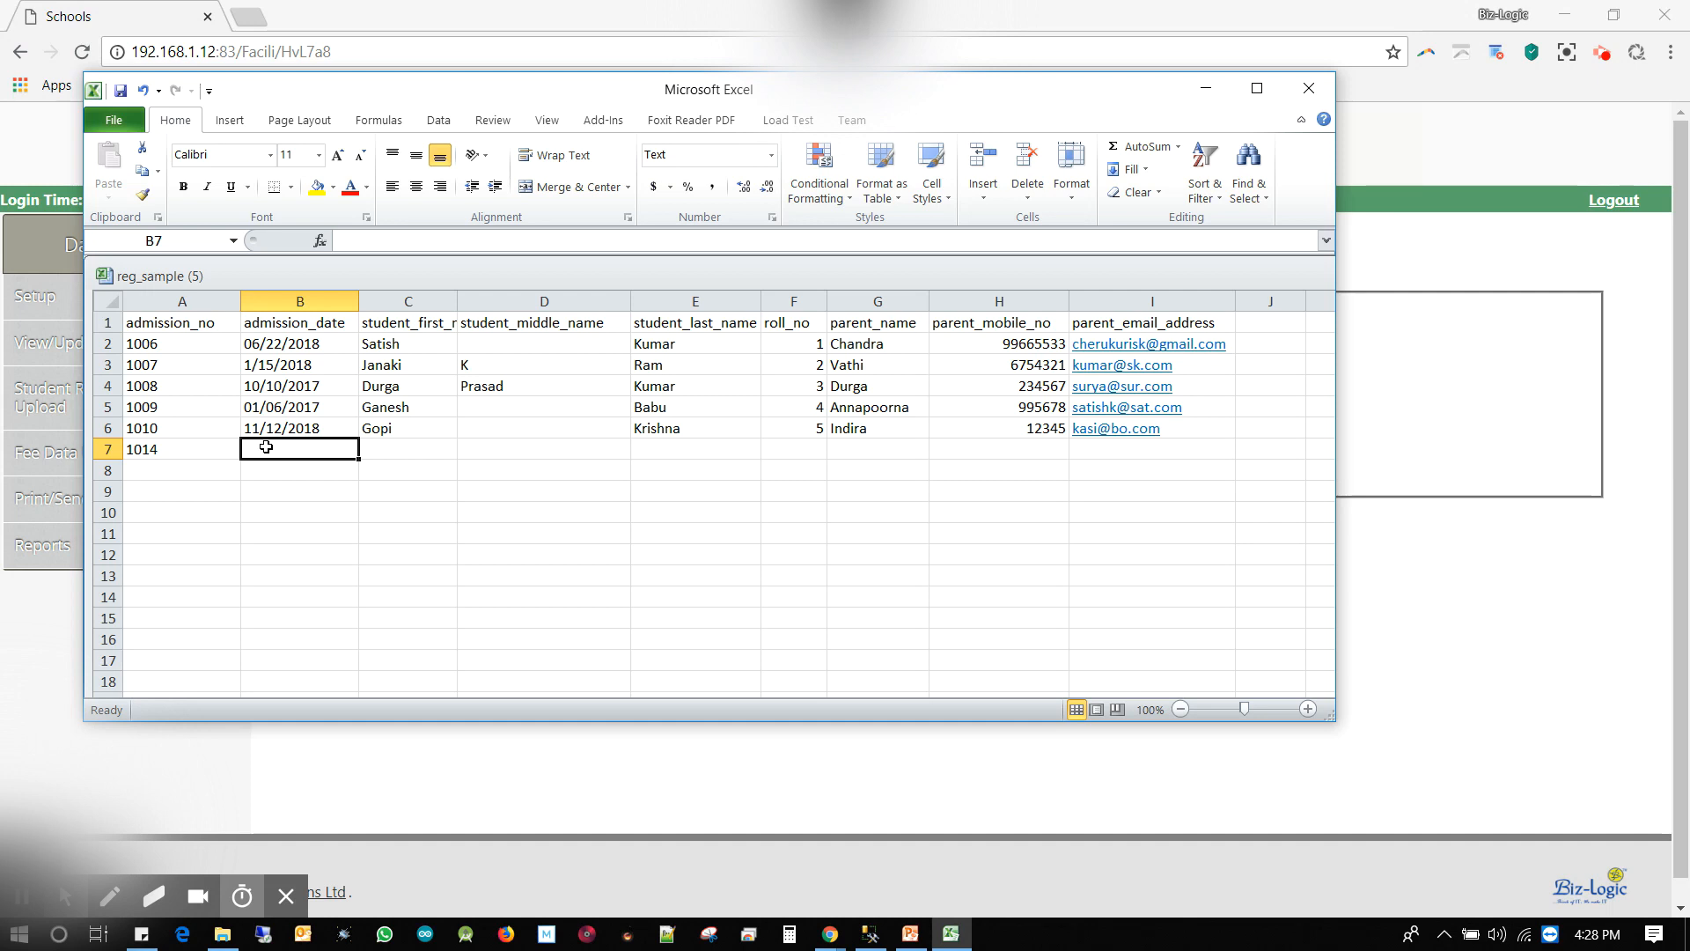
text(08/)
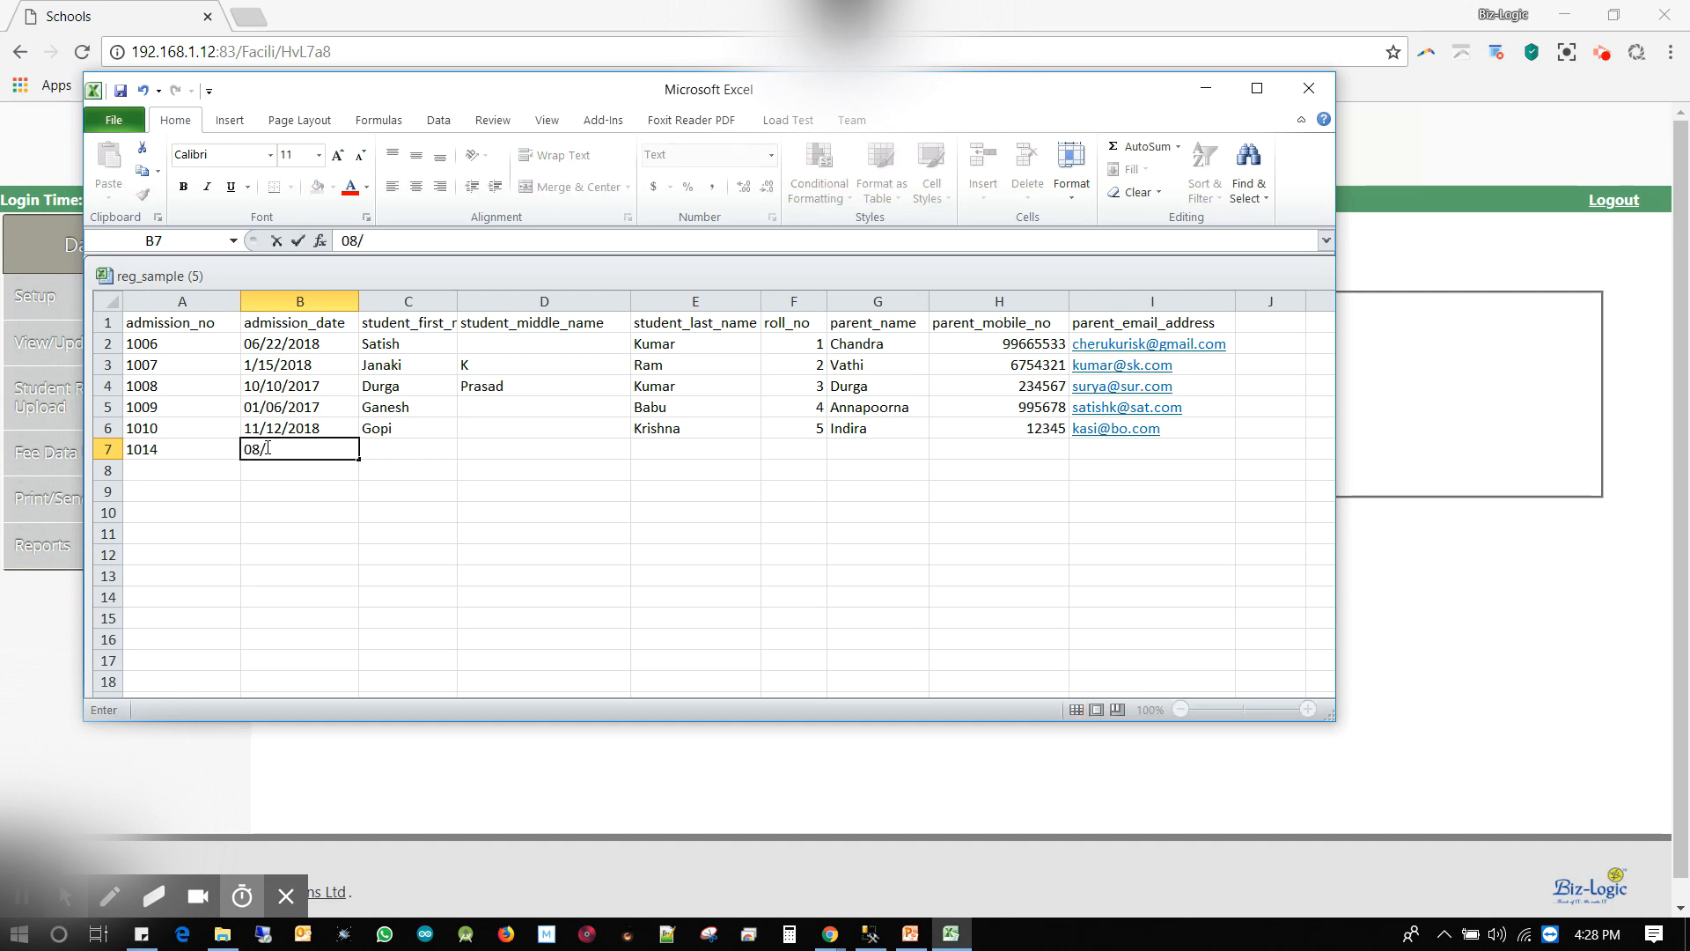
text(01/2017)
double_click(260, 429)
key(BackSpace)
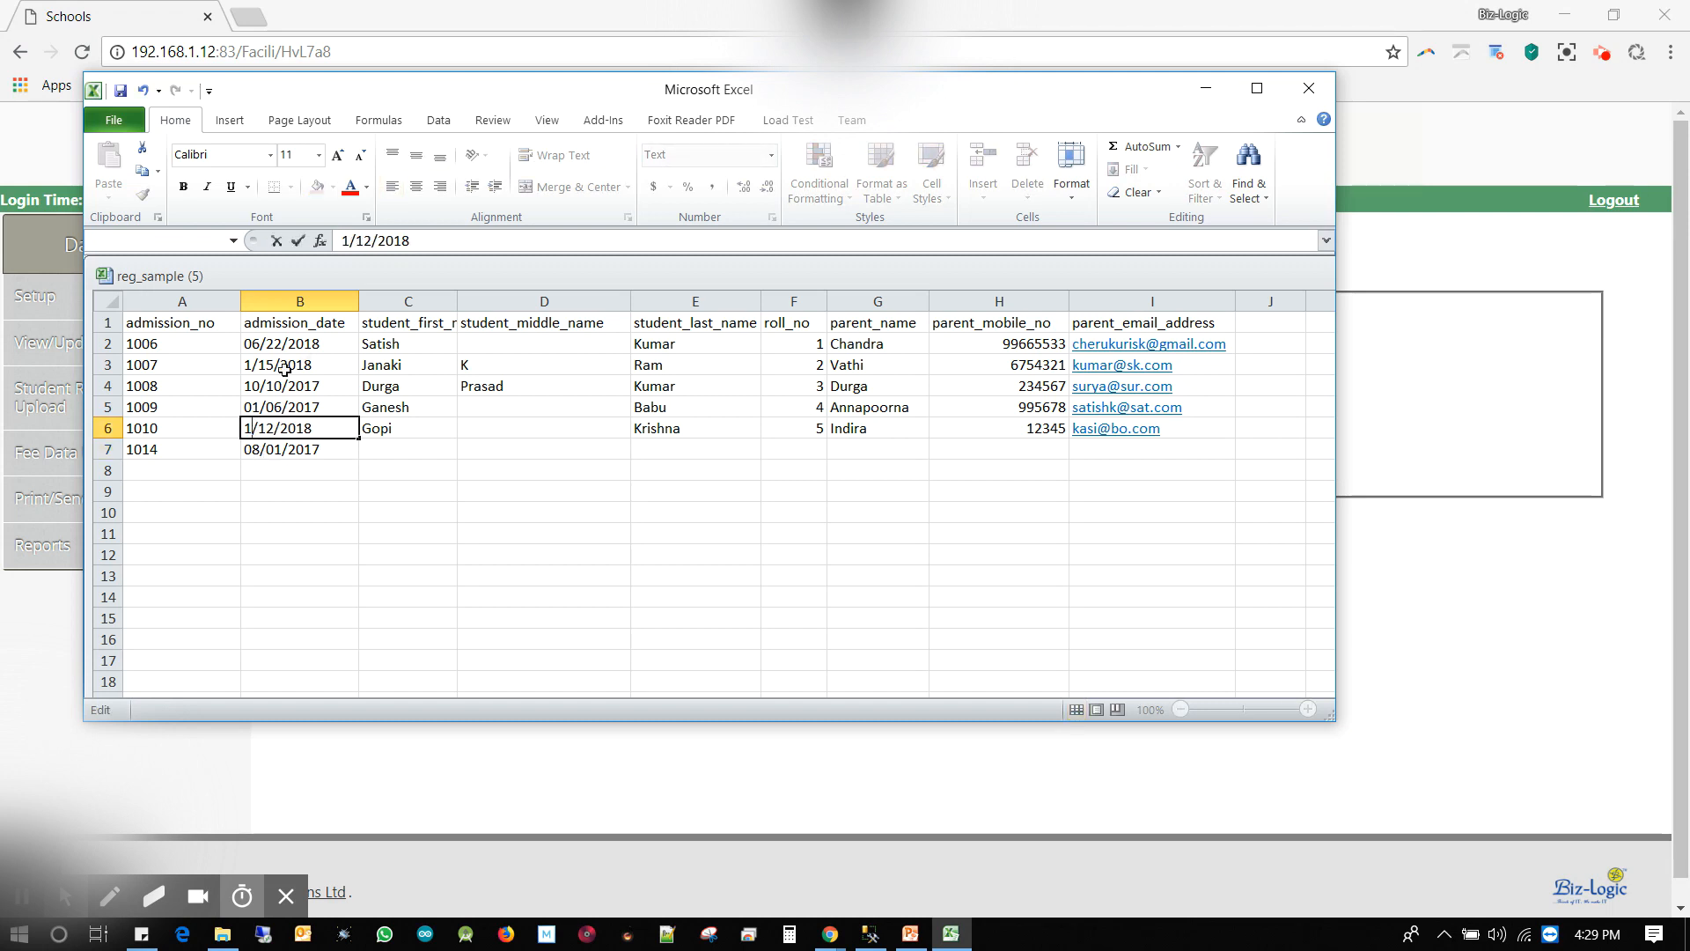
Fill in the new student's first name, parent mobile number and parent e-mail
click(390, 460)
text(kenneth)
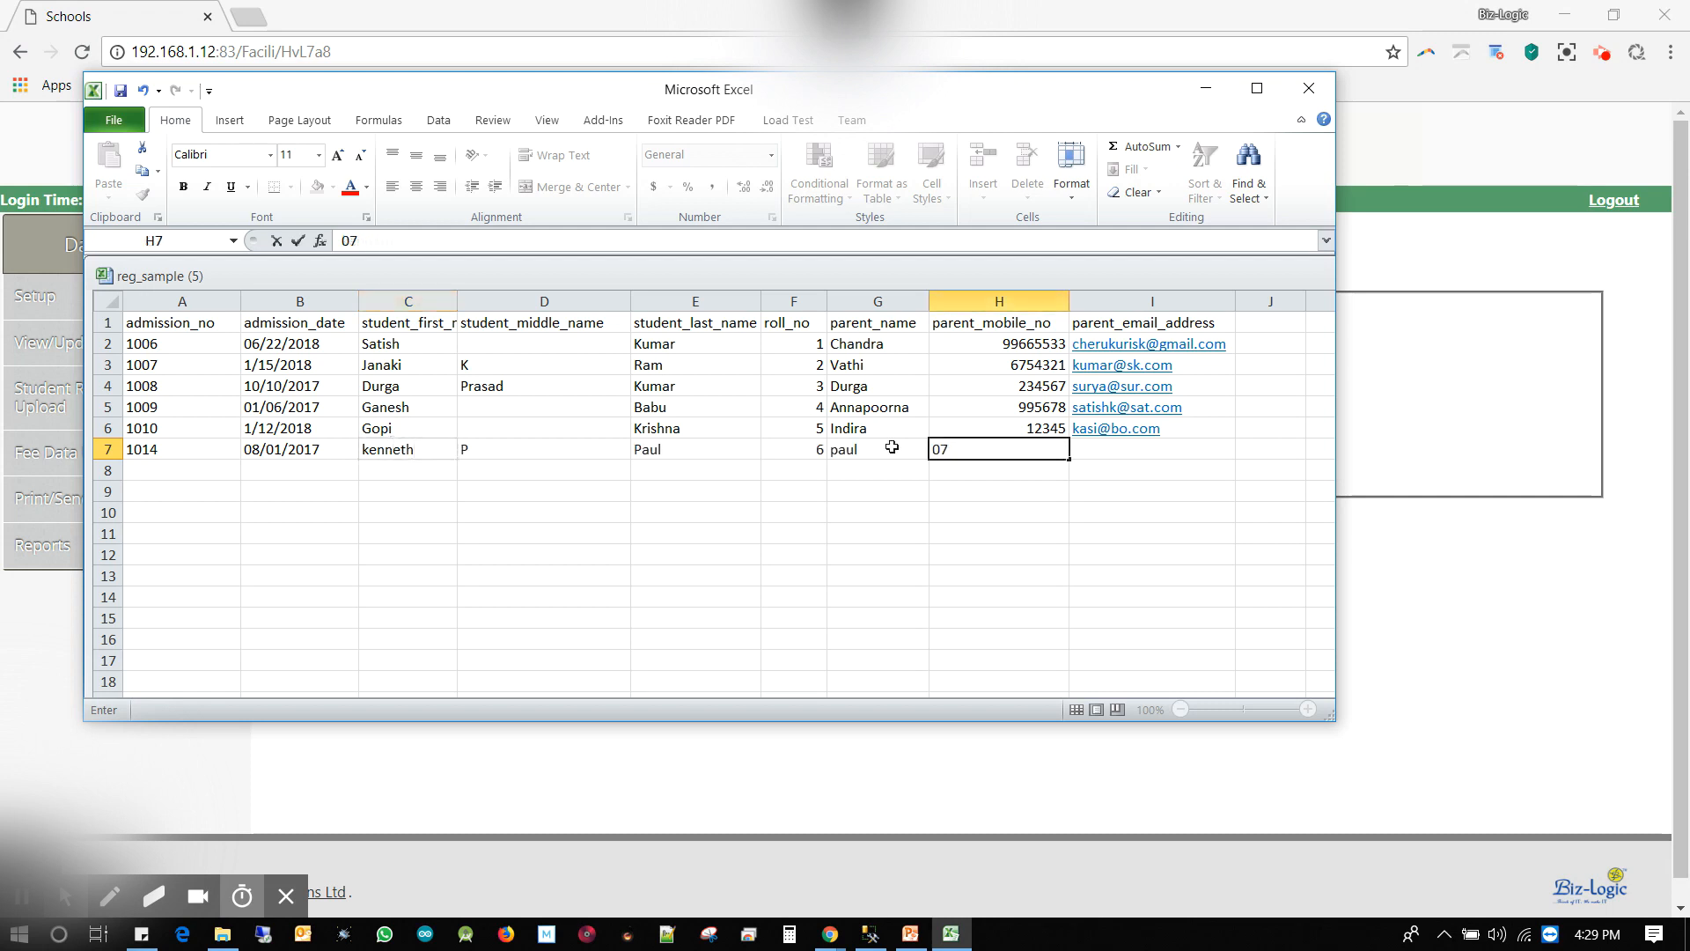
text(53188881)
key(Tab)
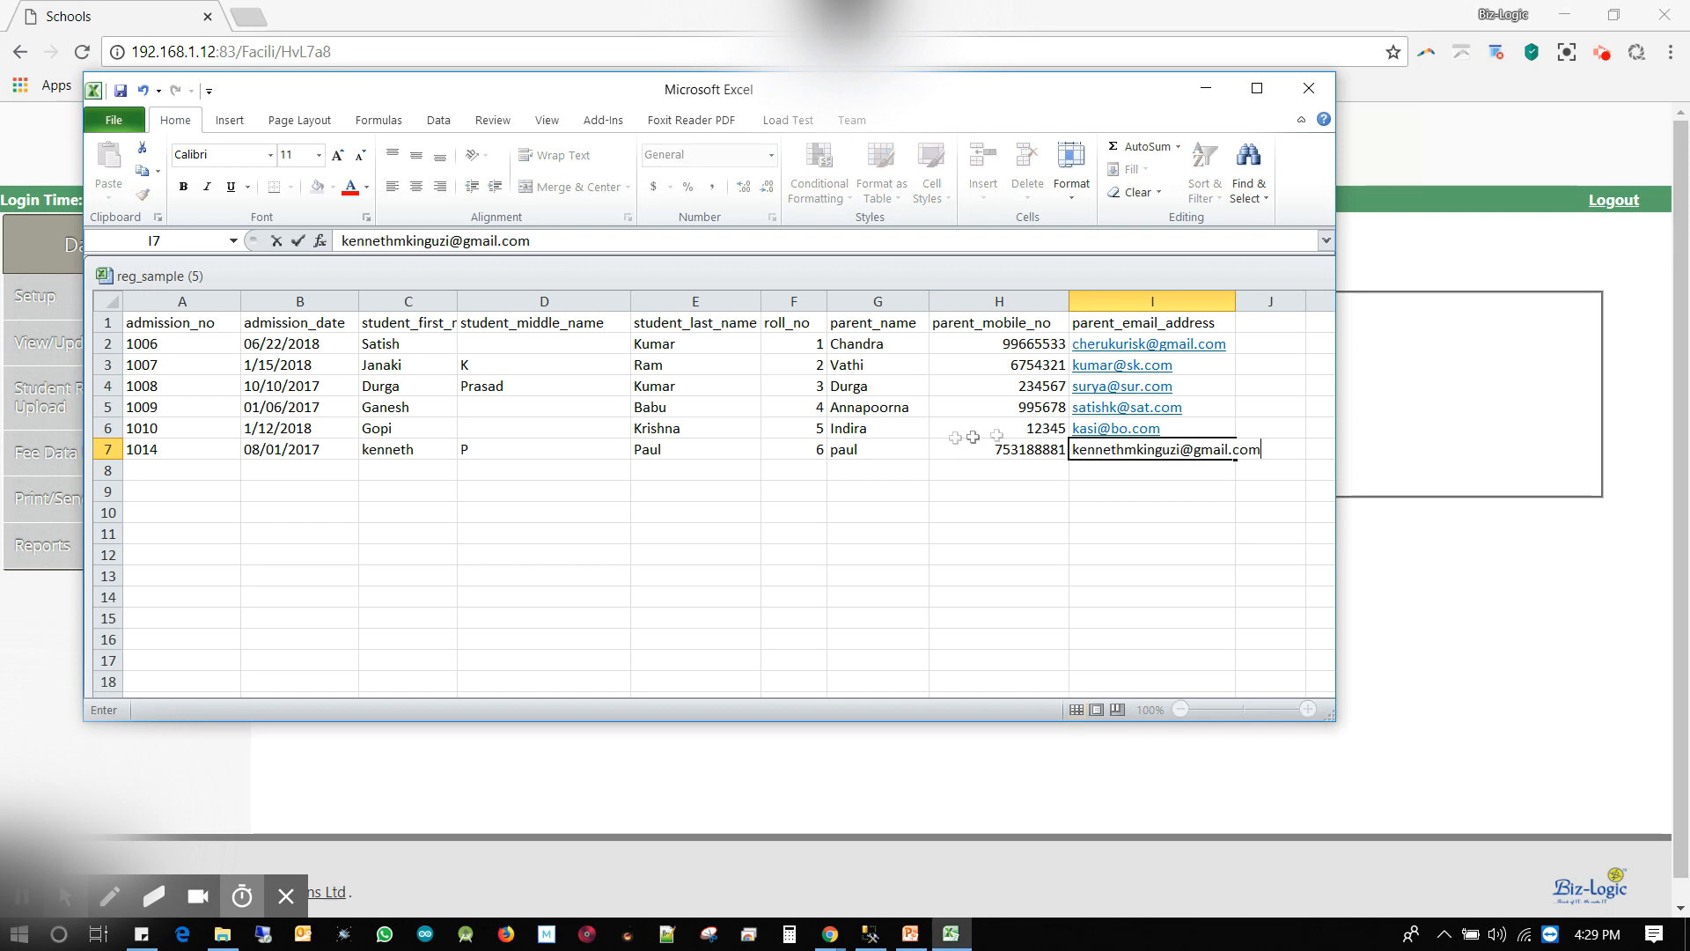
click(1144, 481)
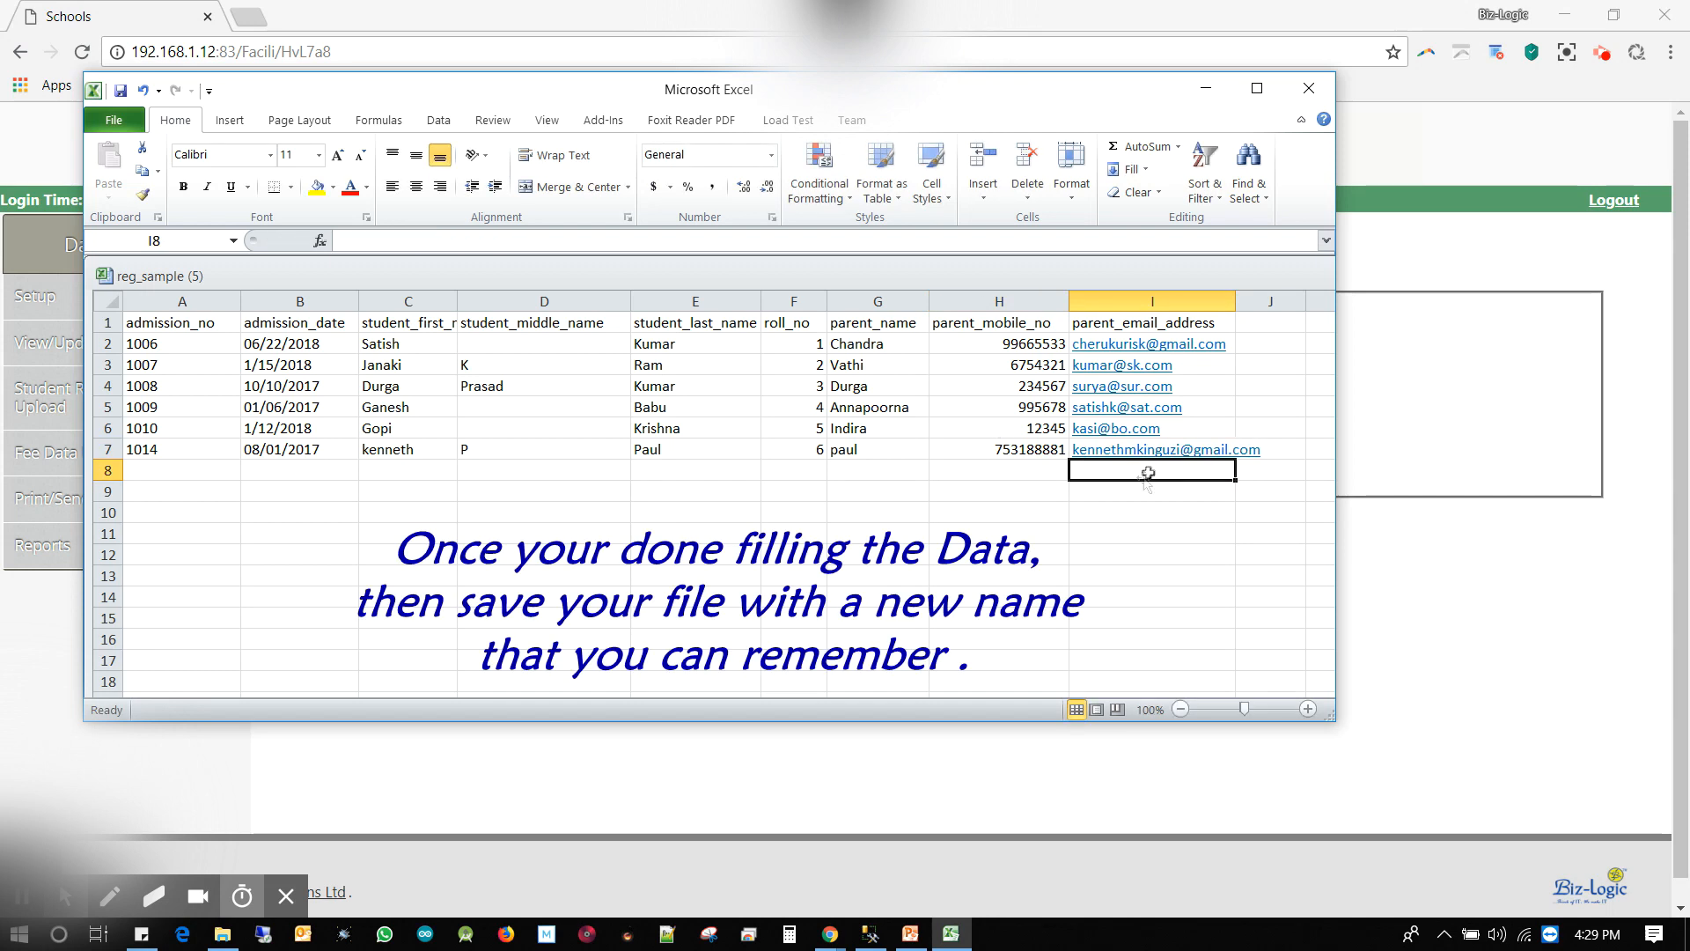
Save the workbook to the Desktop as stud_R2018 and return to the fees app
drag(176, 344, 1231, 547)
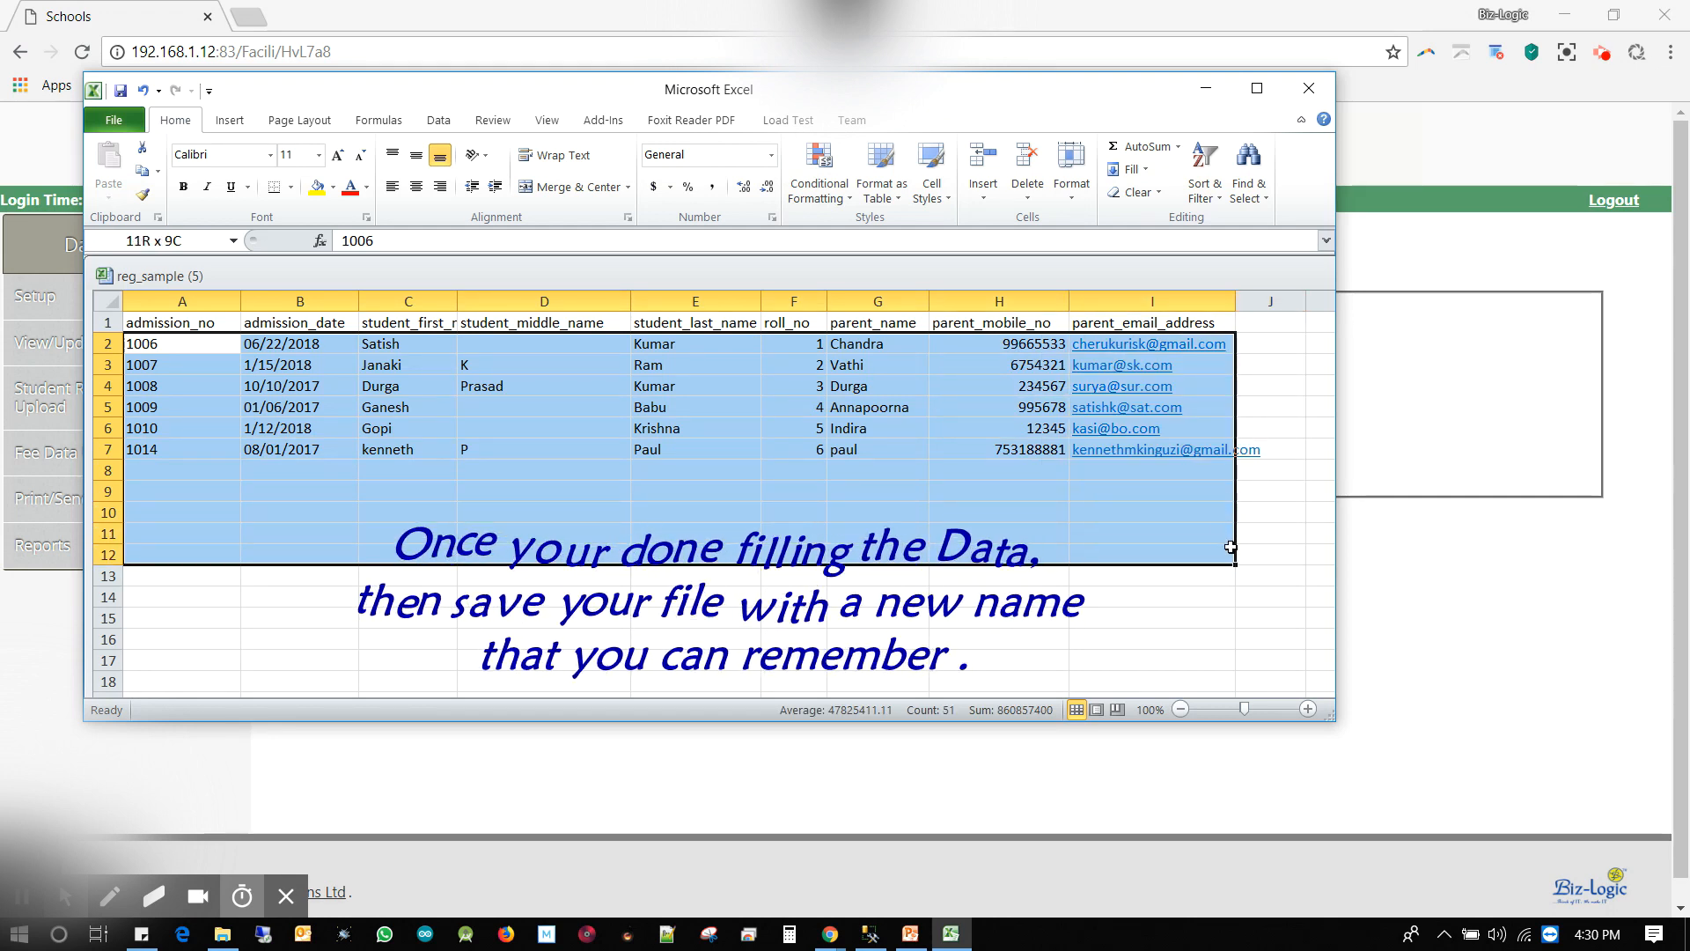
click(113, 120)
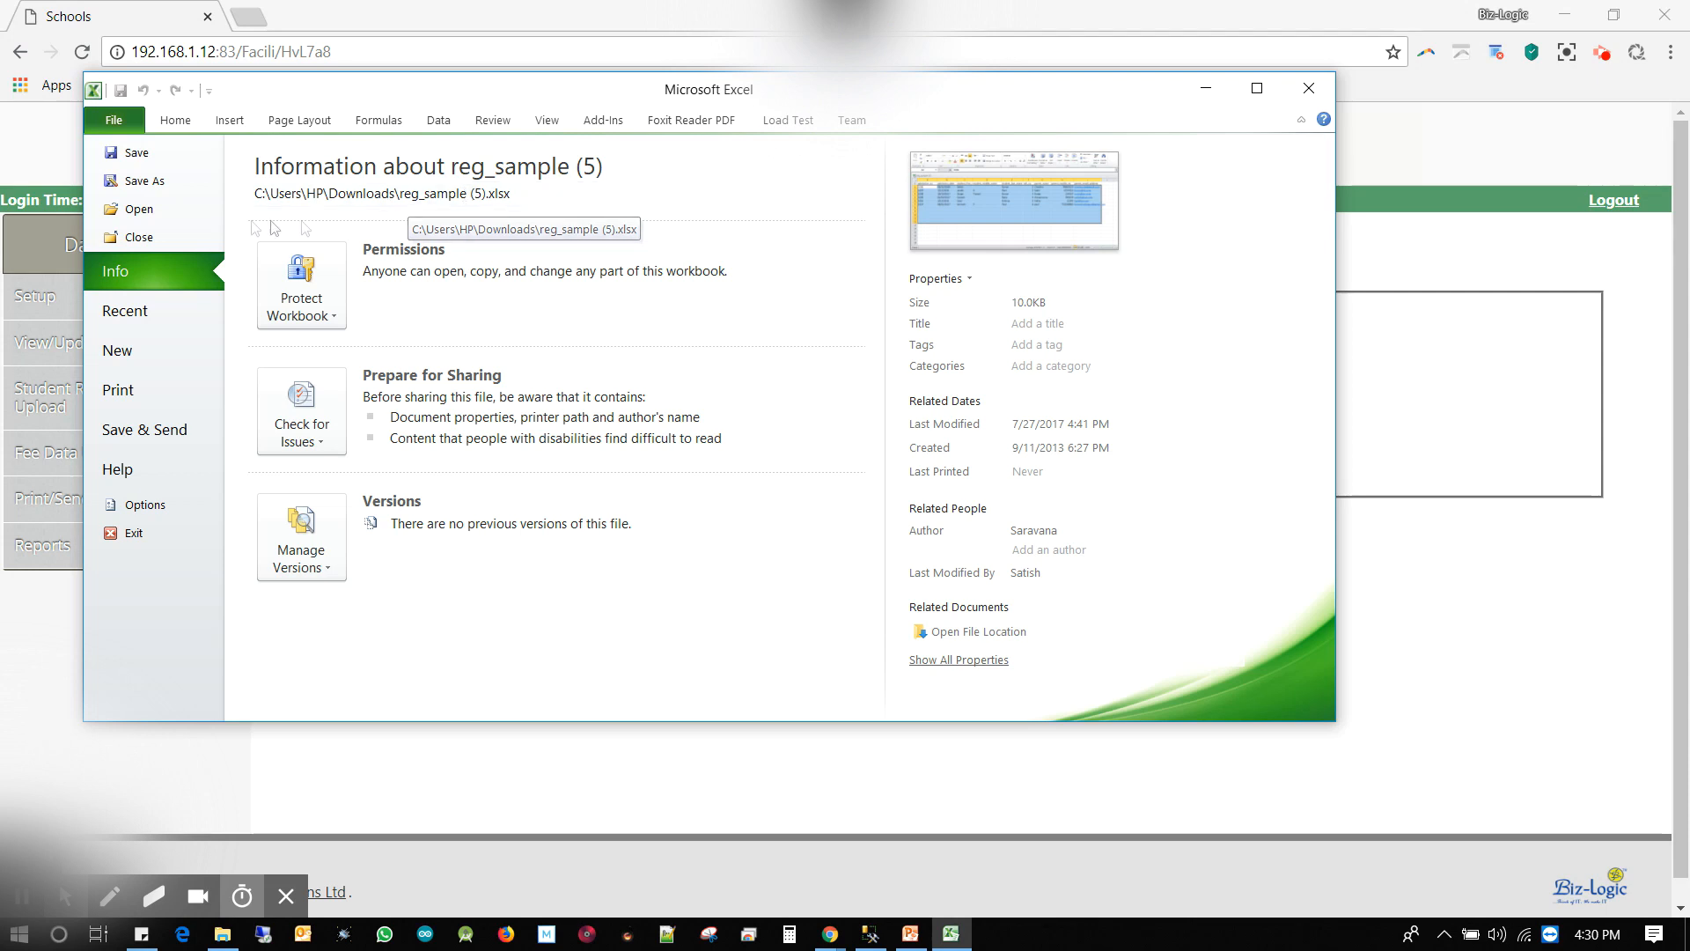
key(Escape)
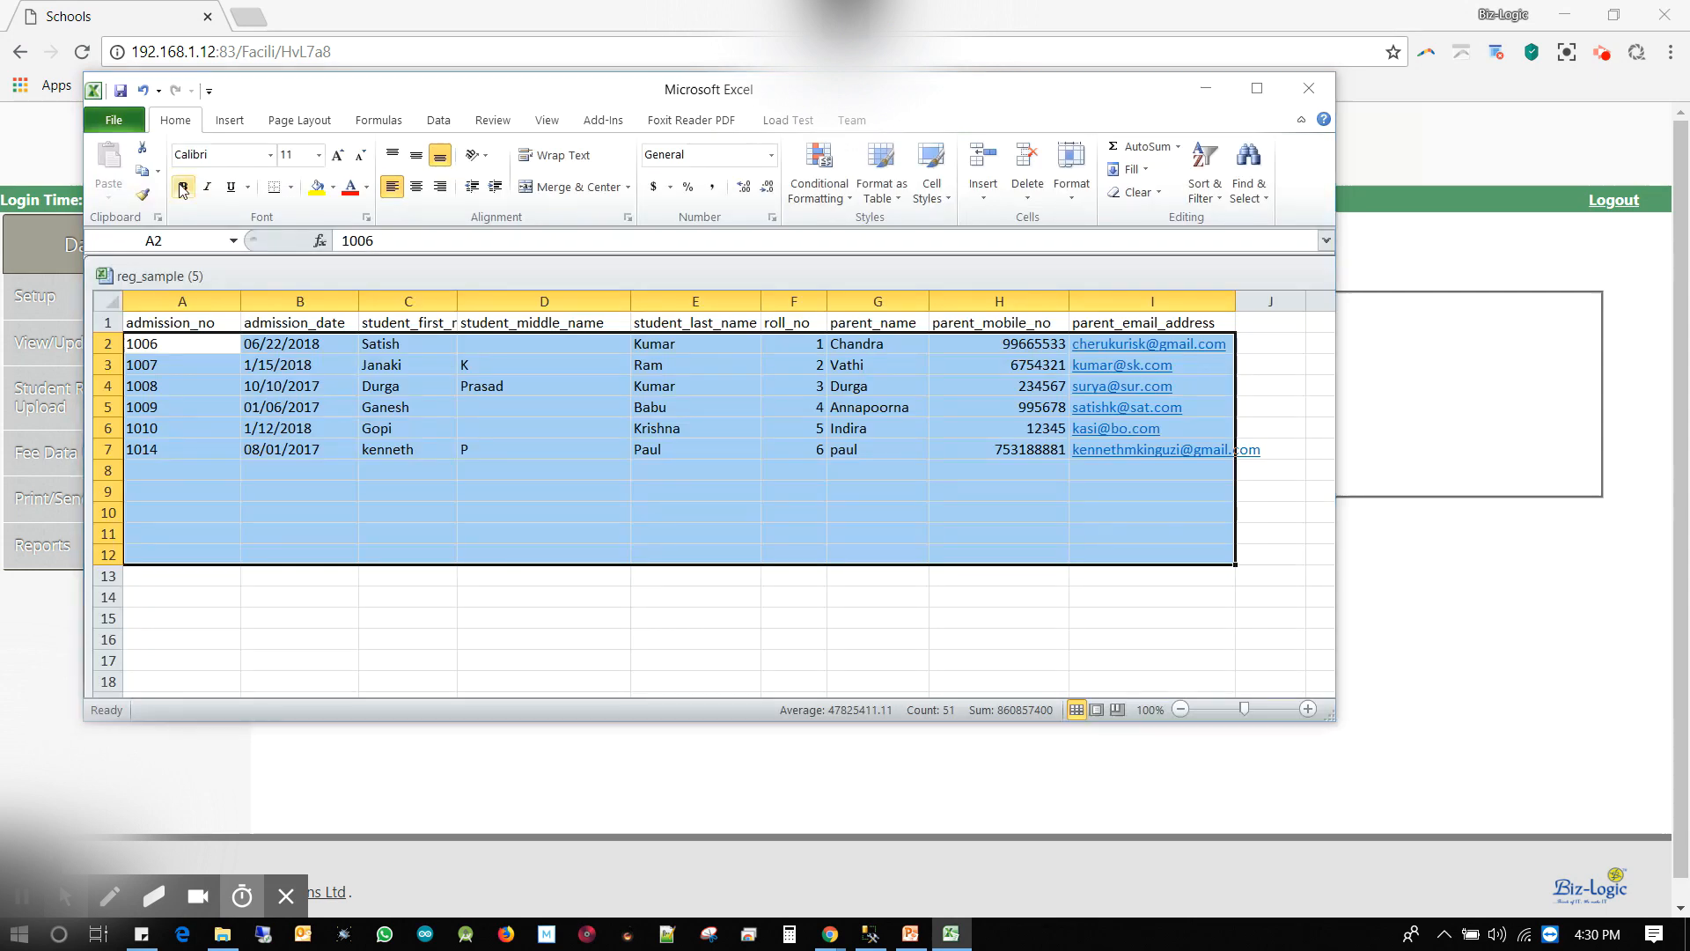
key(F12)
click(173, 252)
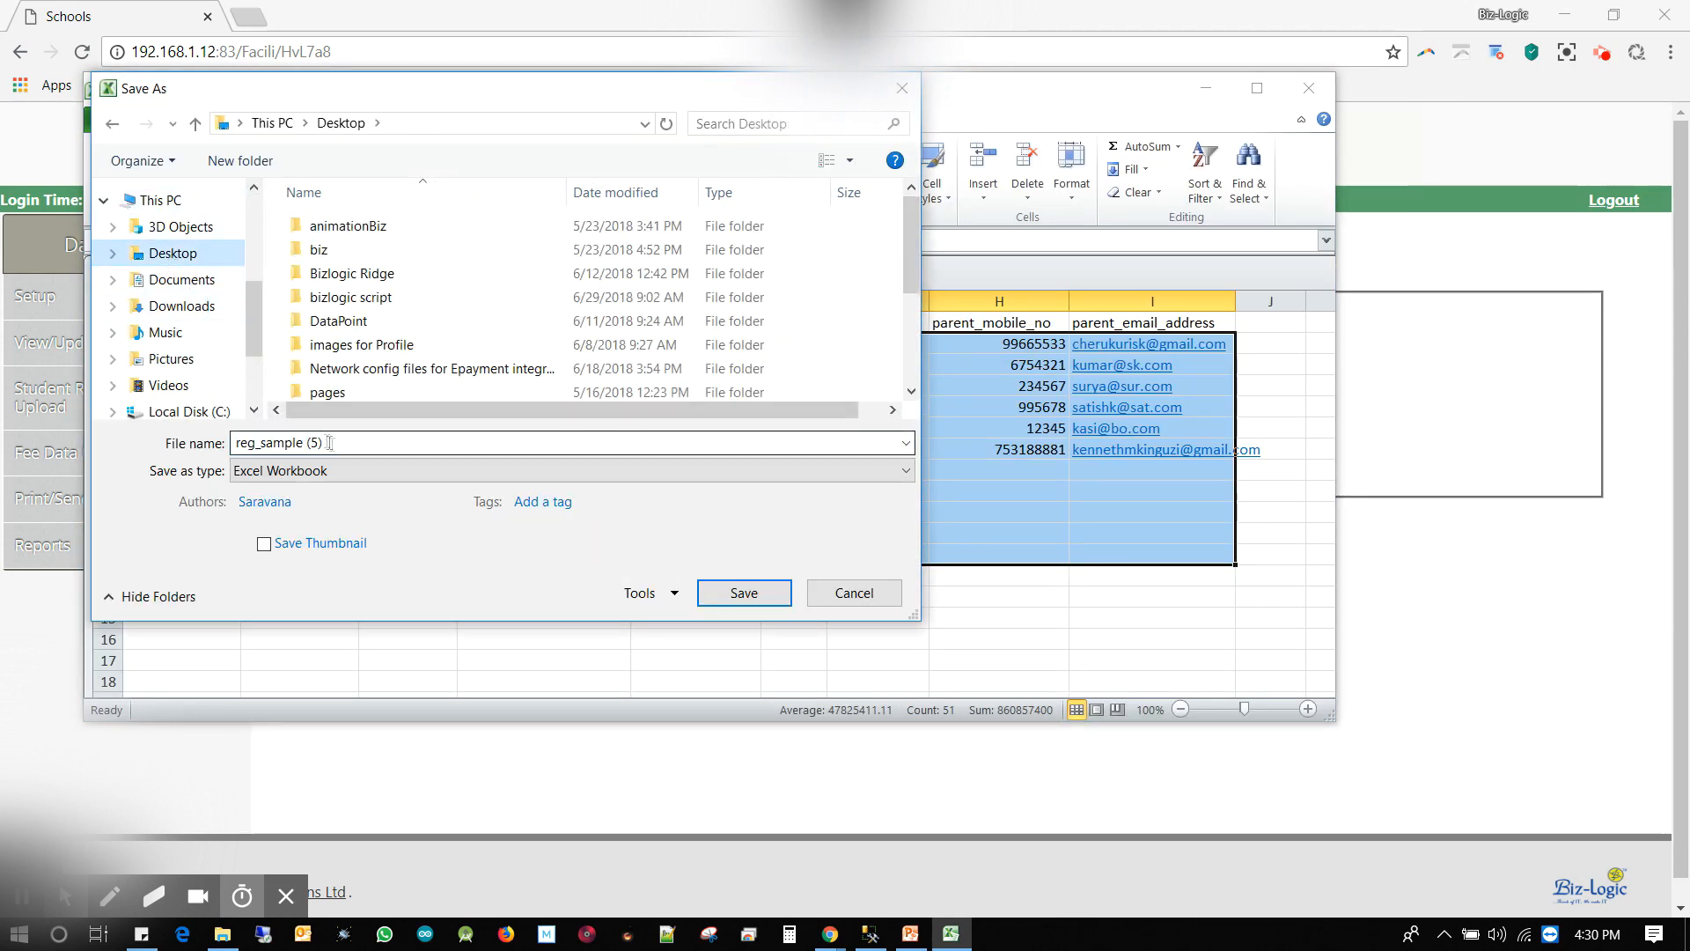
drag(330, 443, 232, 444)
text(stud_R20)
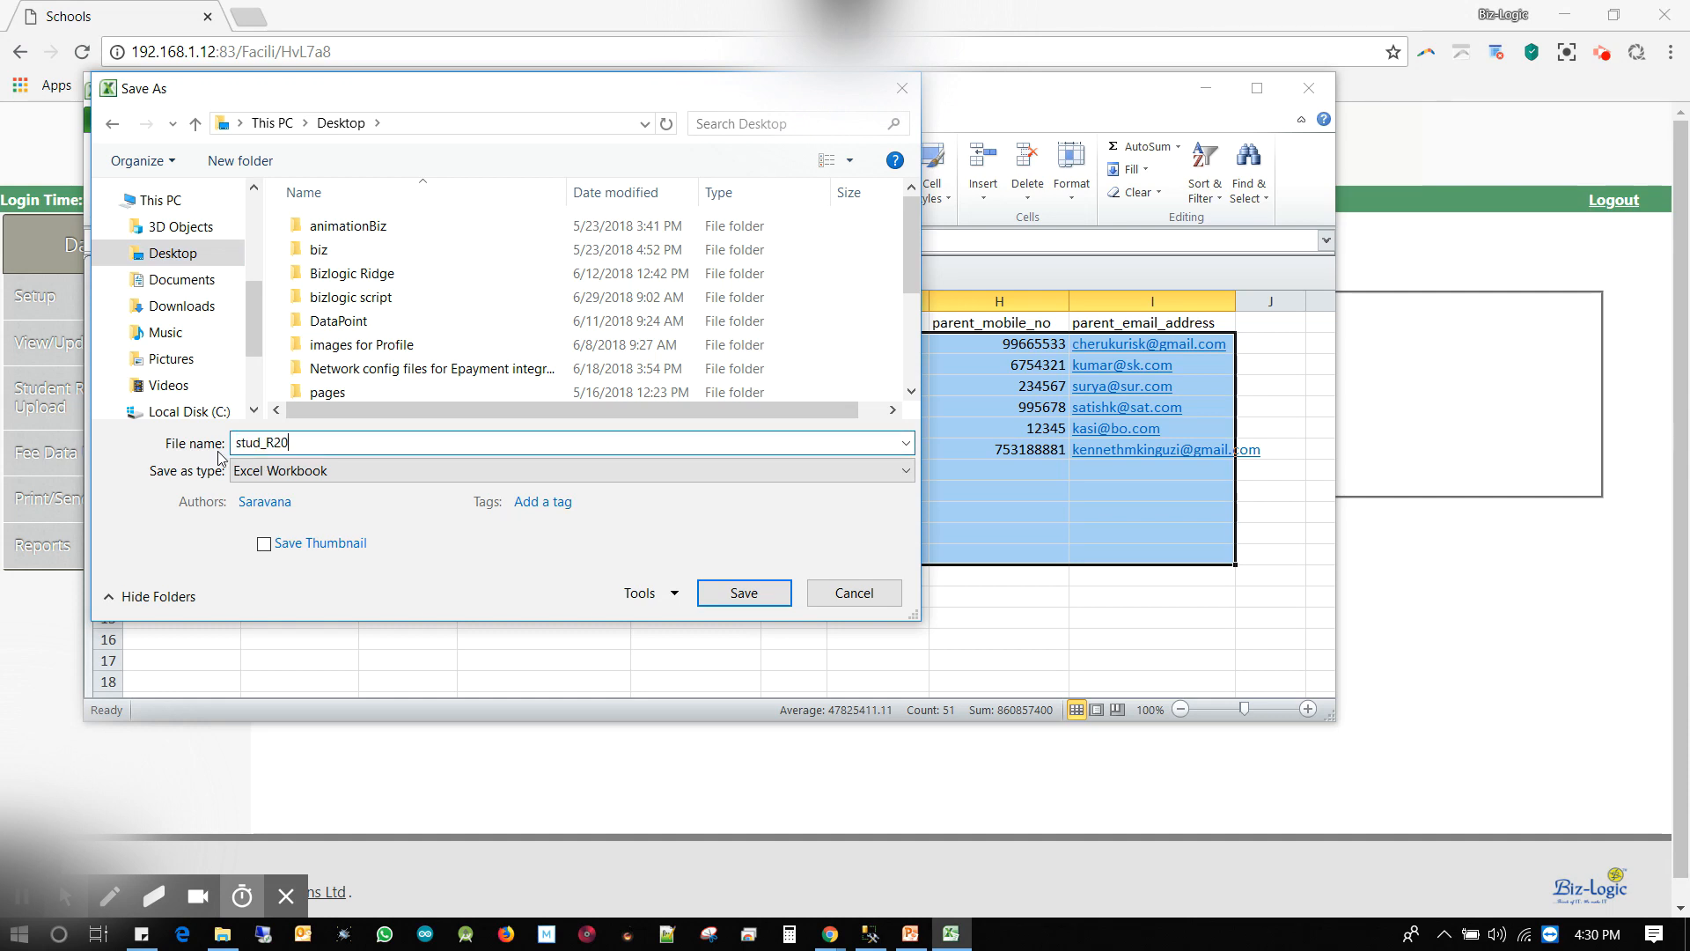
text(18)
click(754, 597)
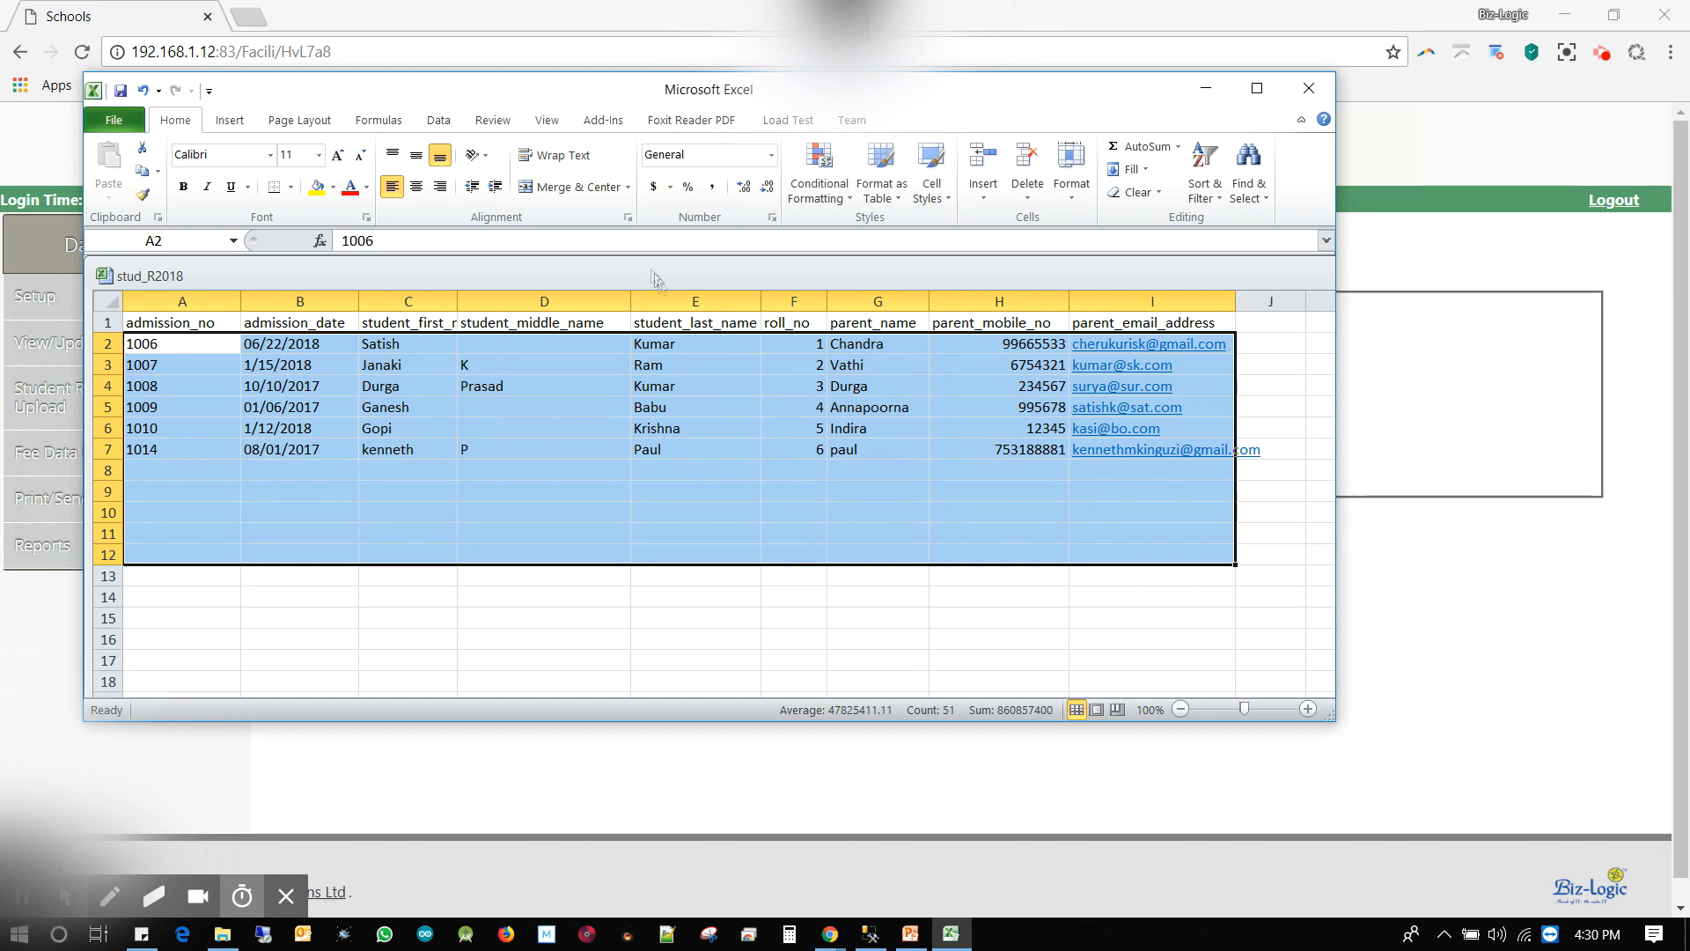
click(1368, 233)
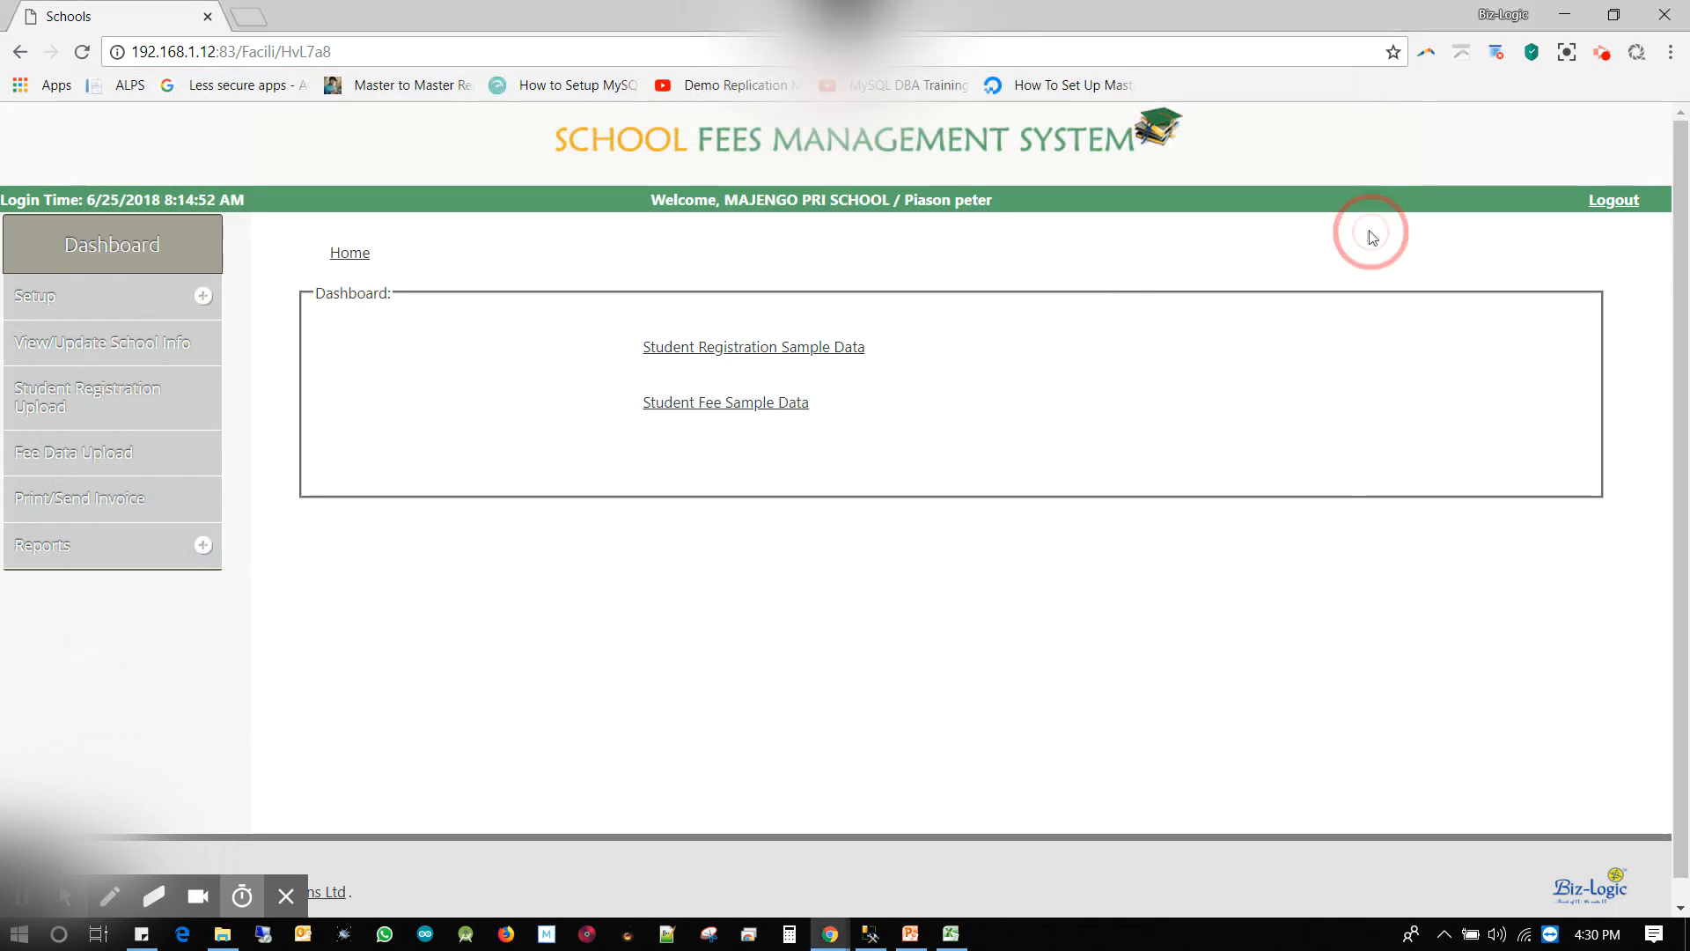
On Student Registration Upload, choose academic year 2017-2018, ENGLISH medium, class PR1 and section A
key(alt+f)
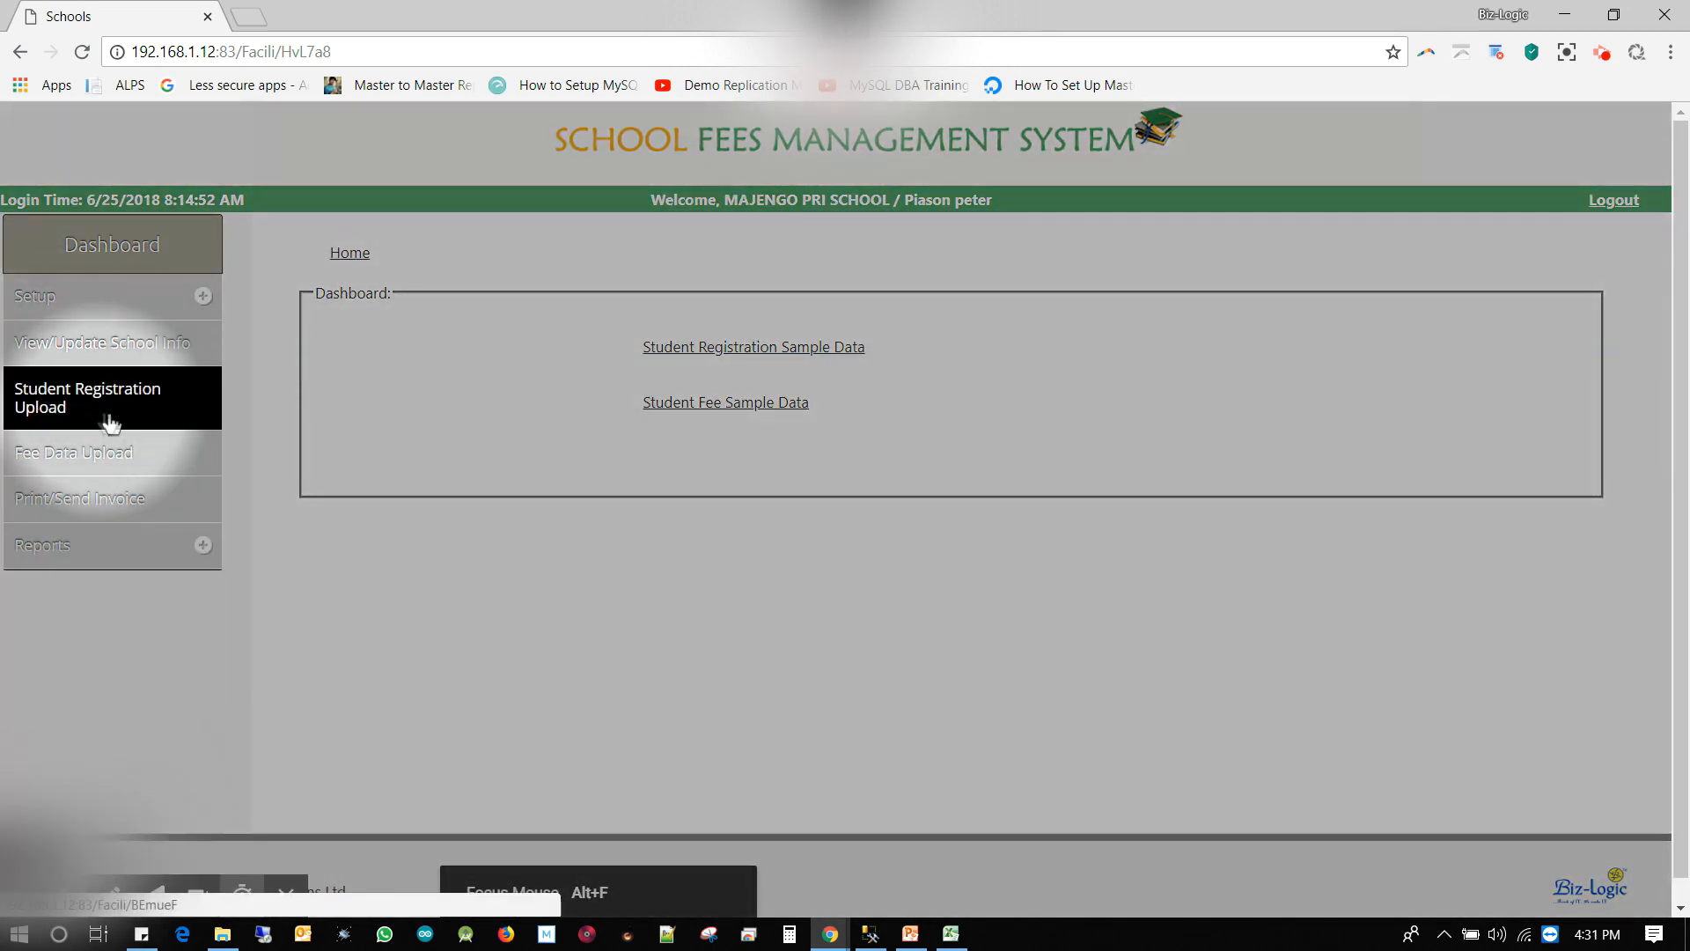
click(59, 403)
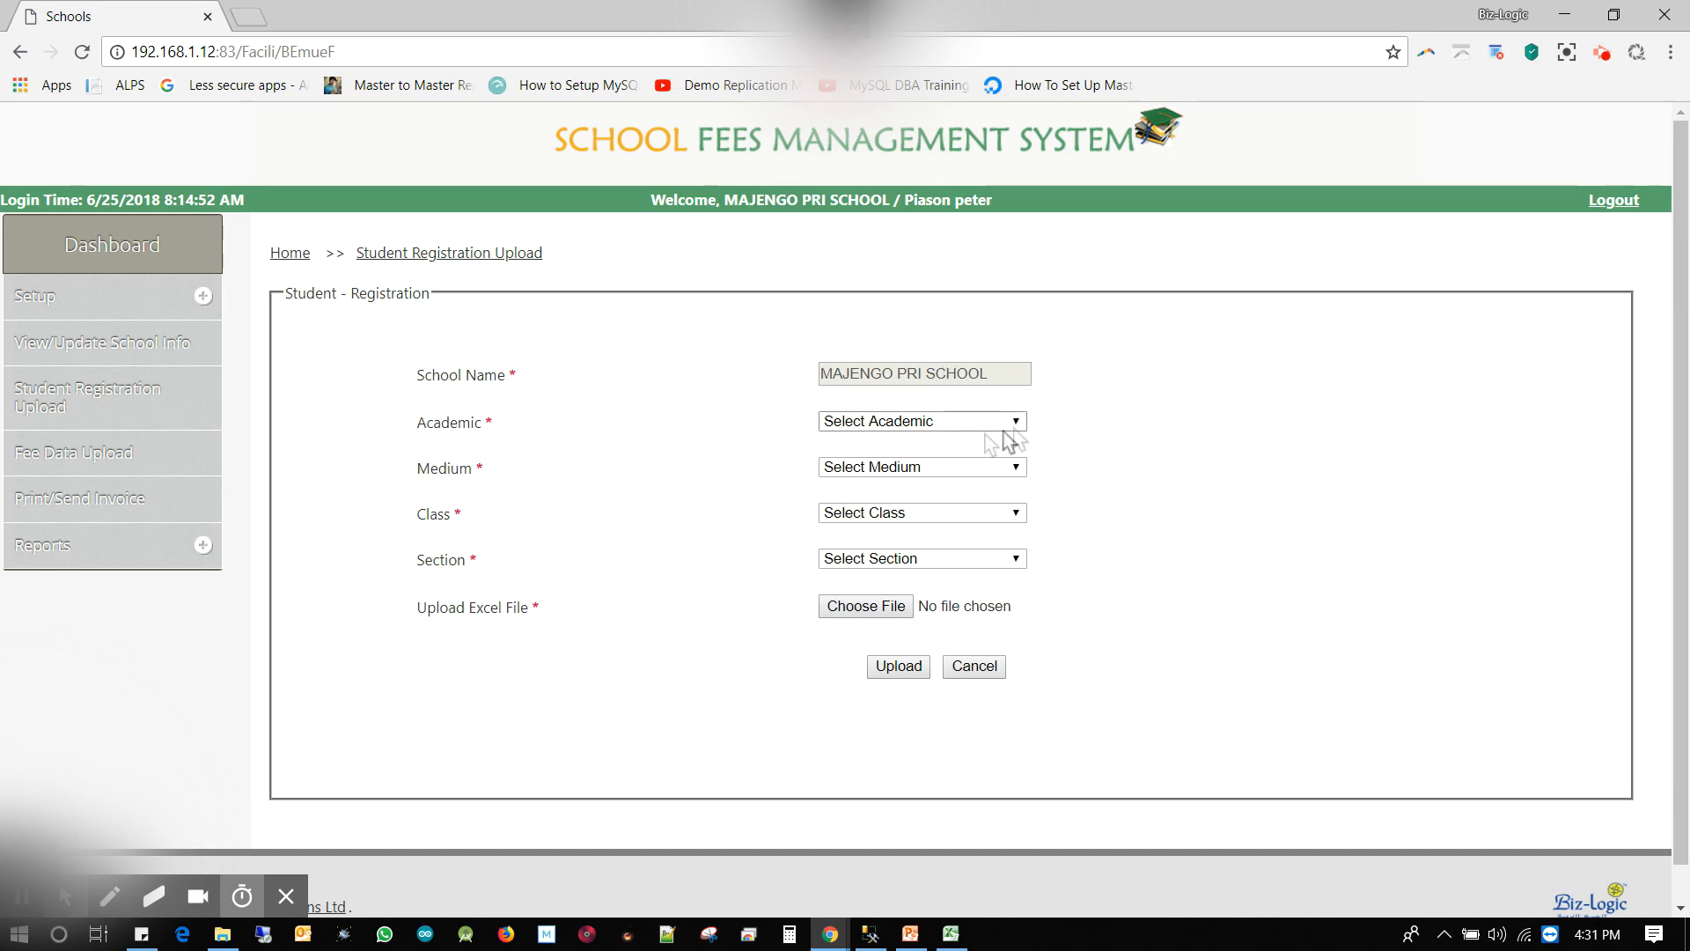
click(925, 424)
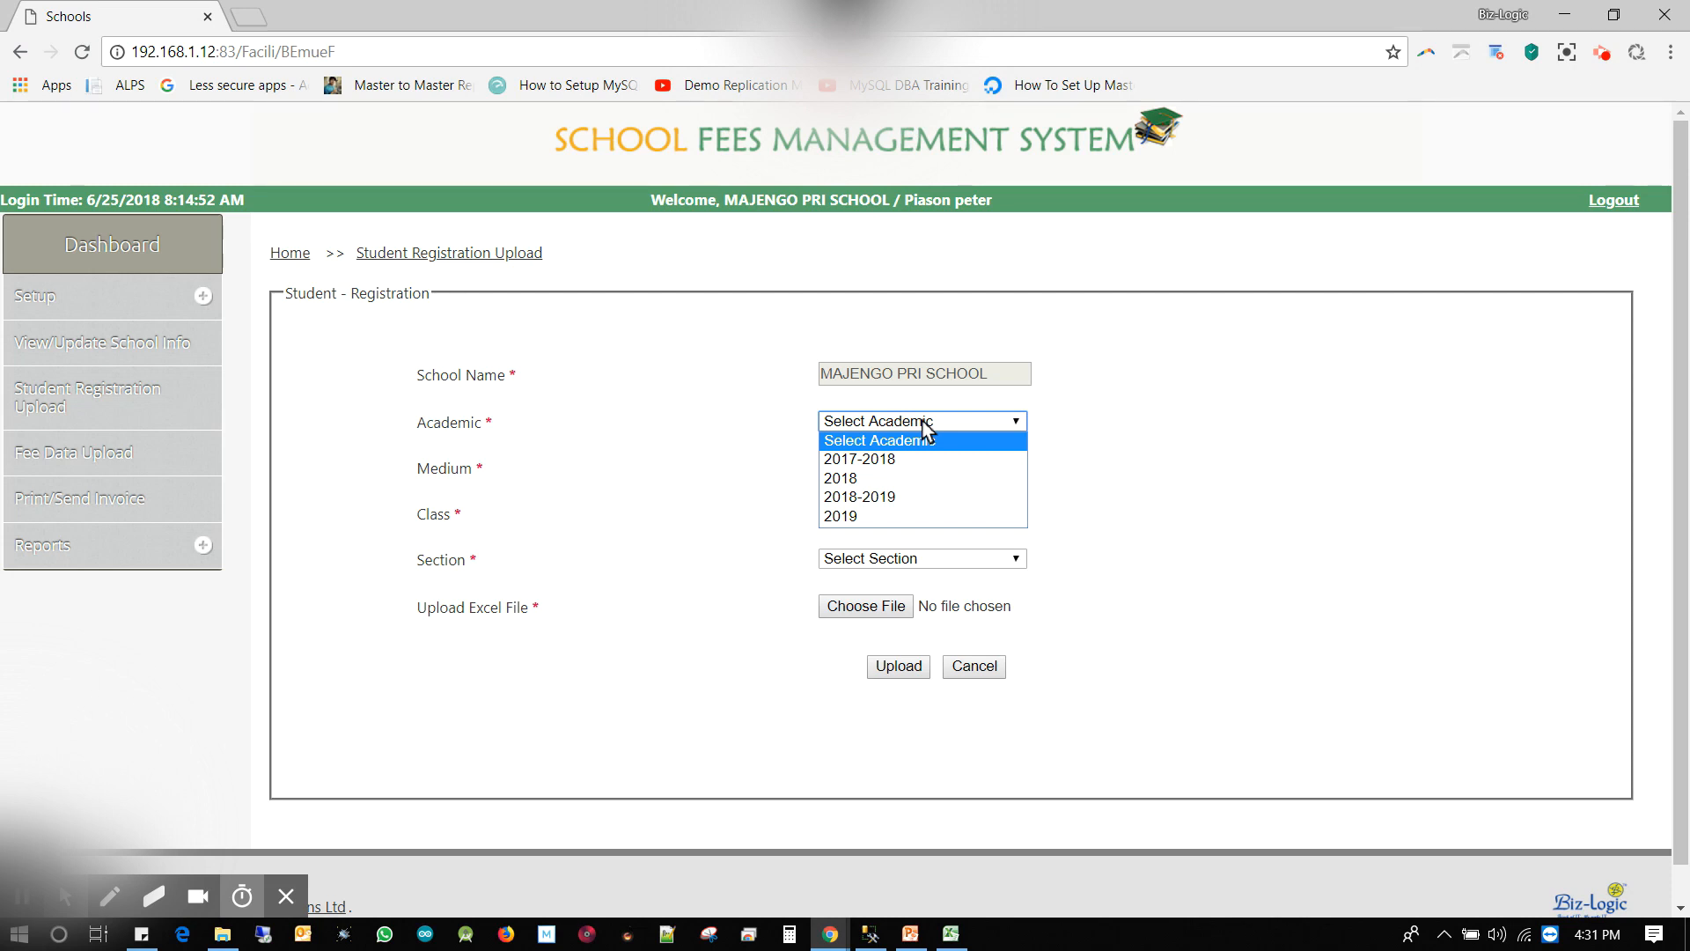
click(920, 469)
click(941, 472)
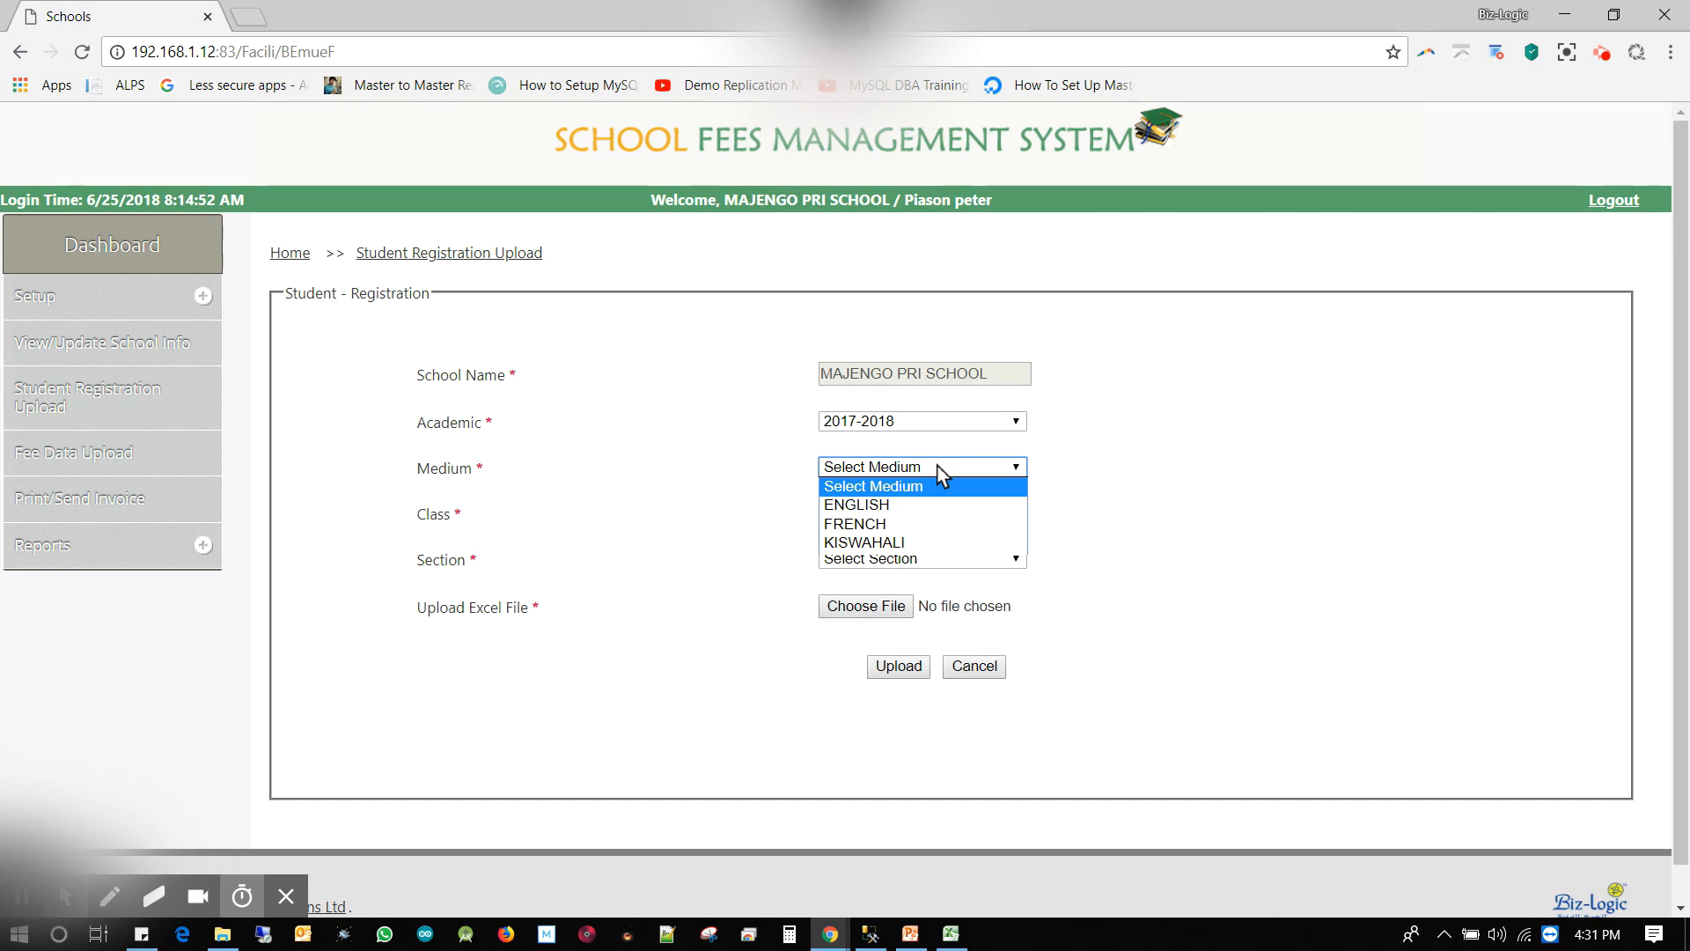
click(934, 507)
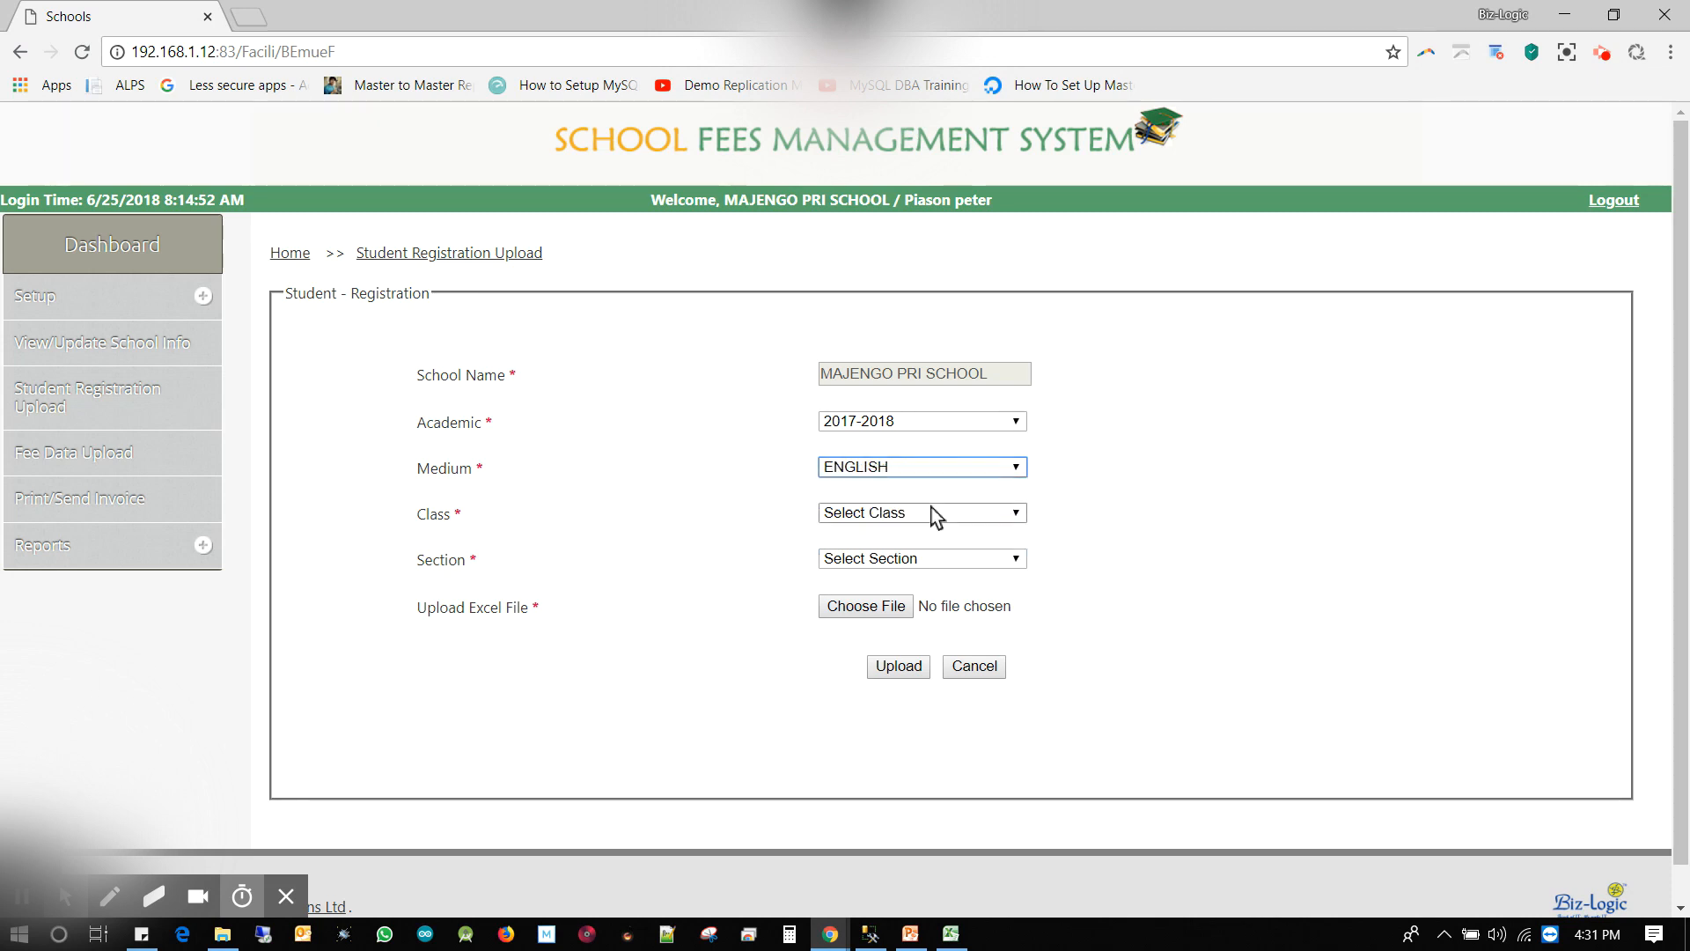
click(937, 515)
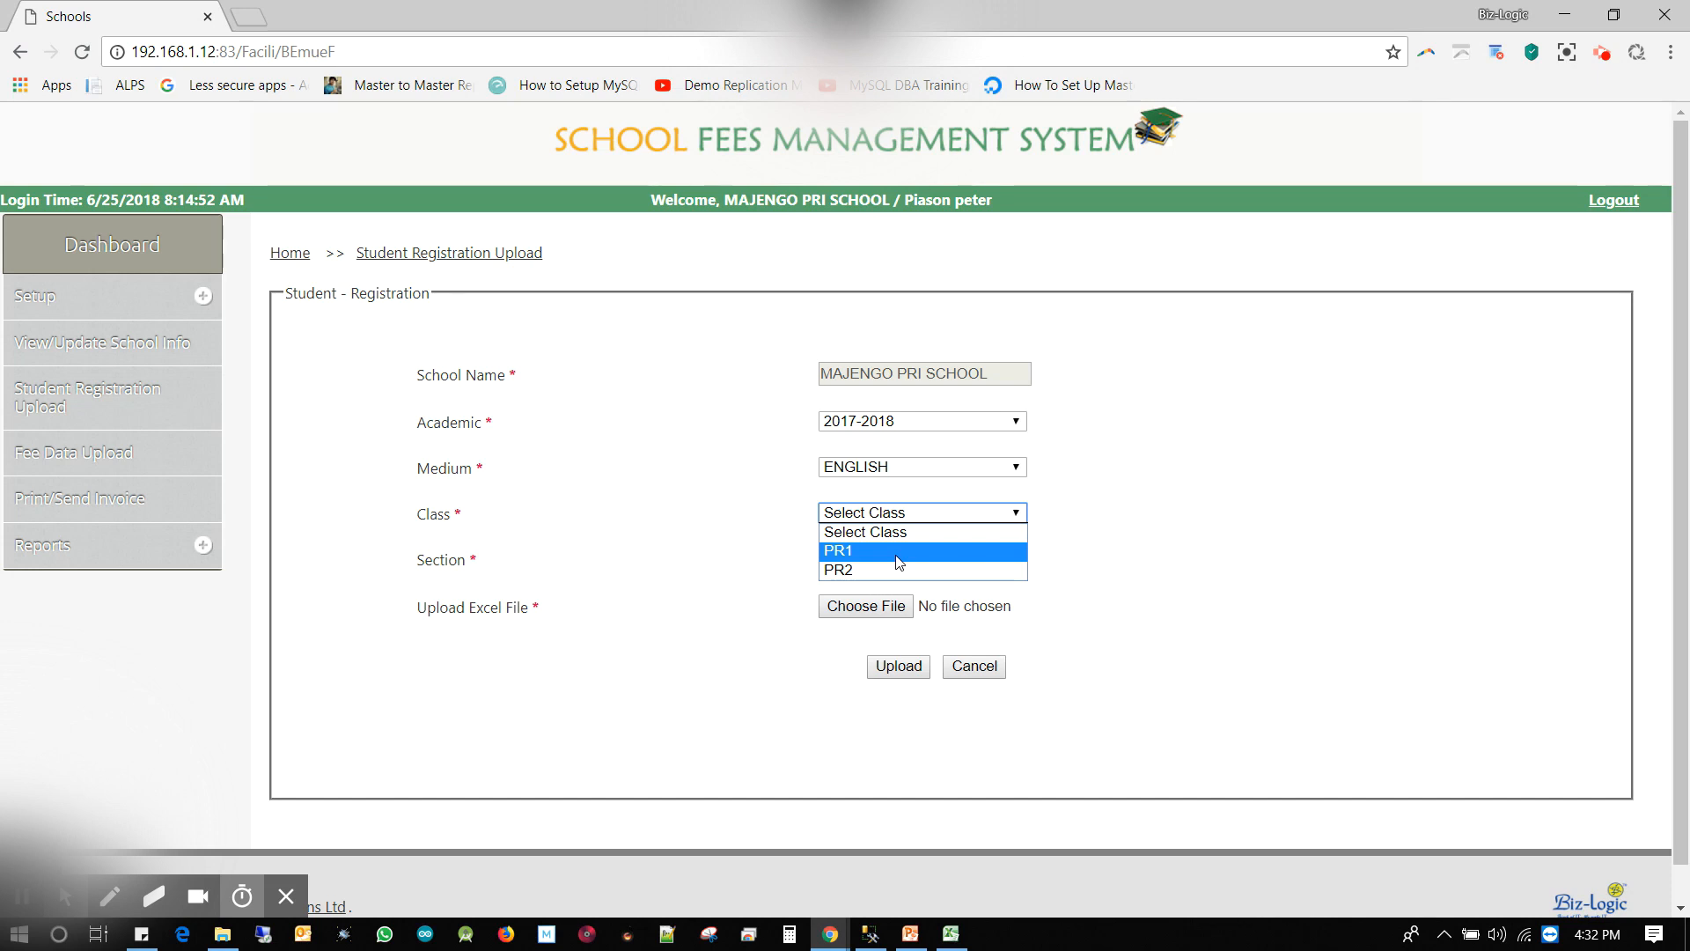
click(899, 552)
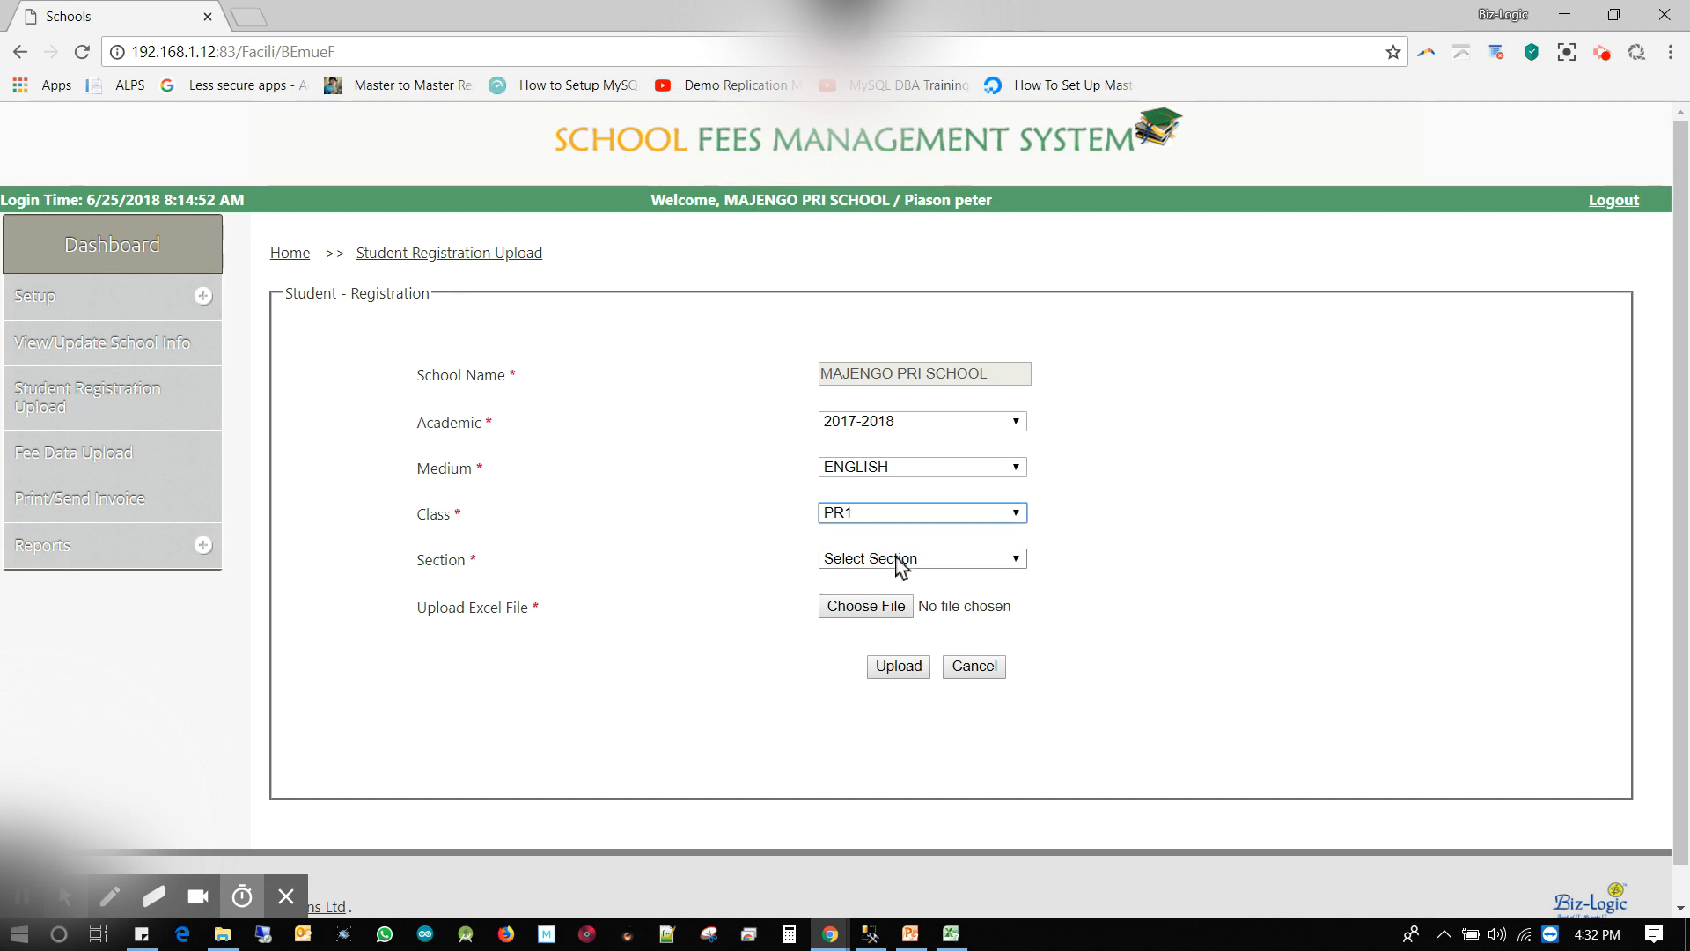
click(903, 560)
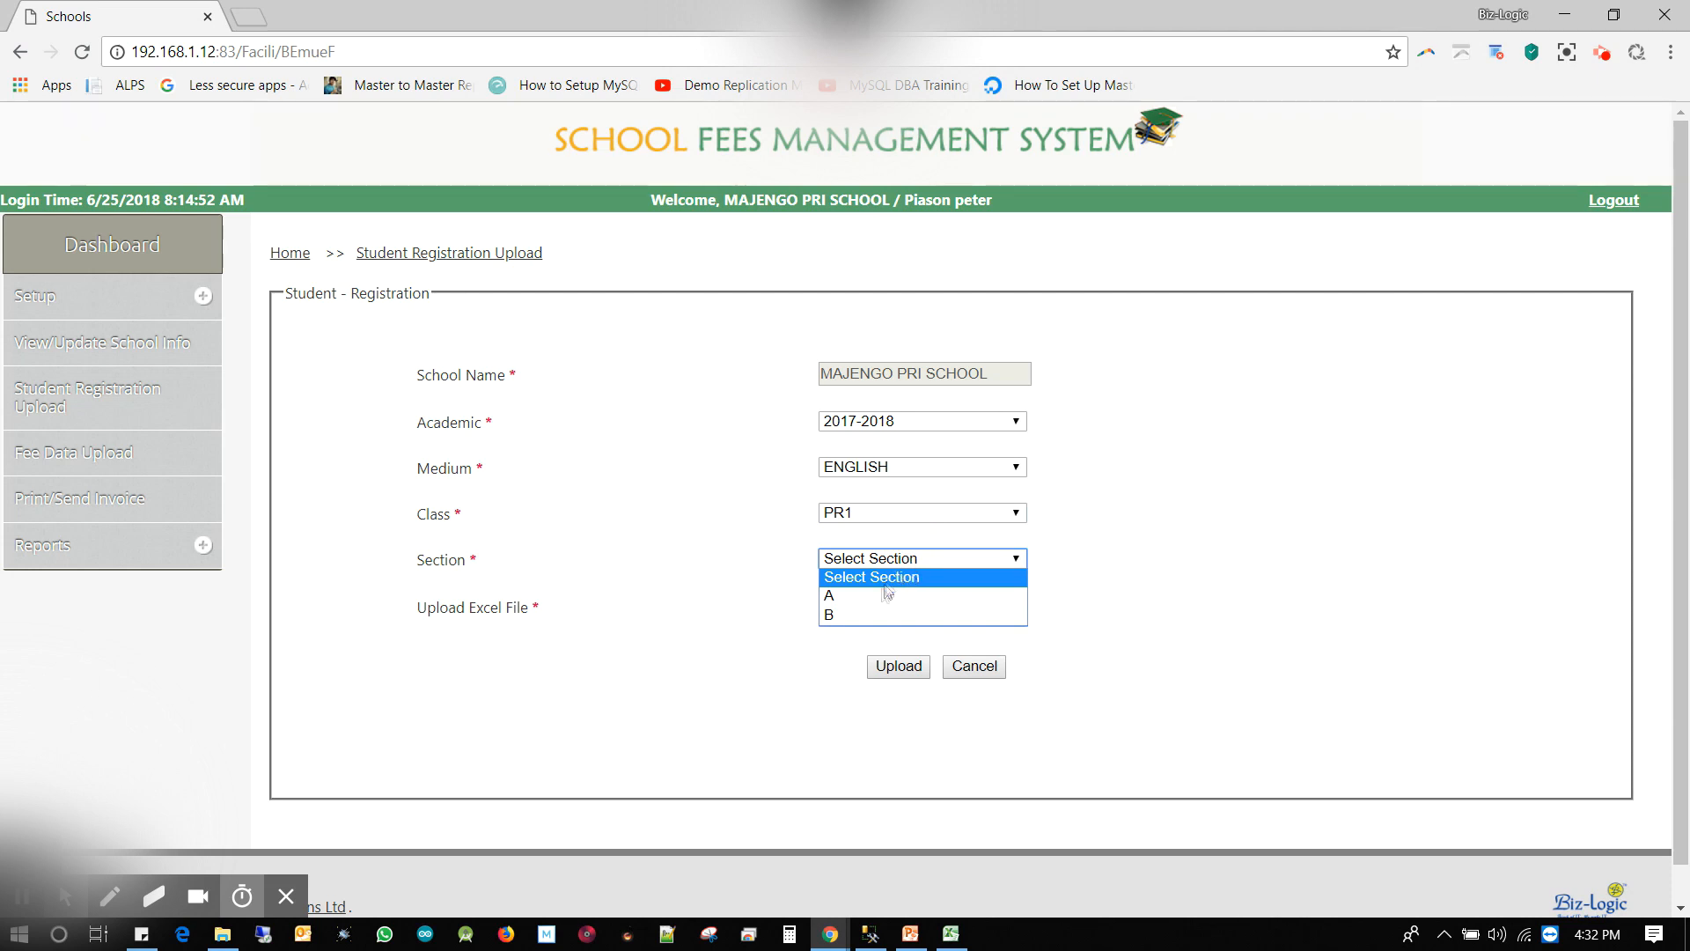
click(879, 594)
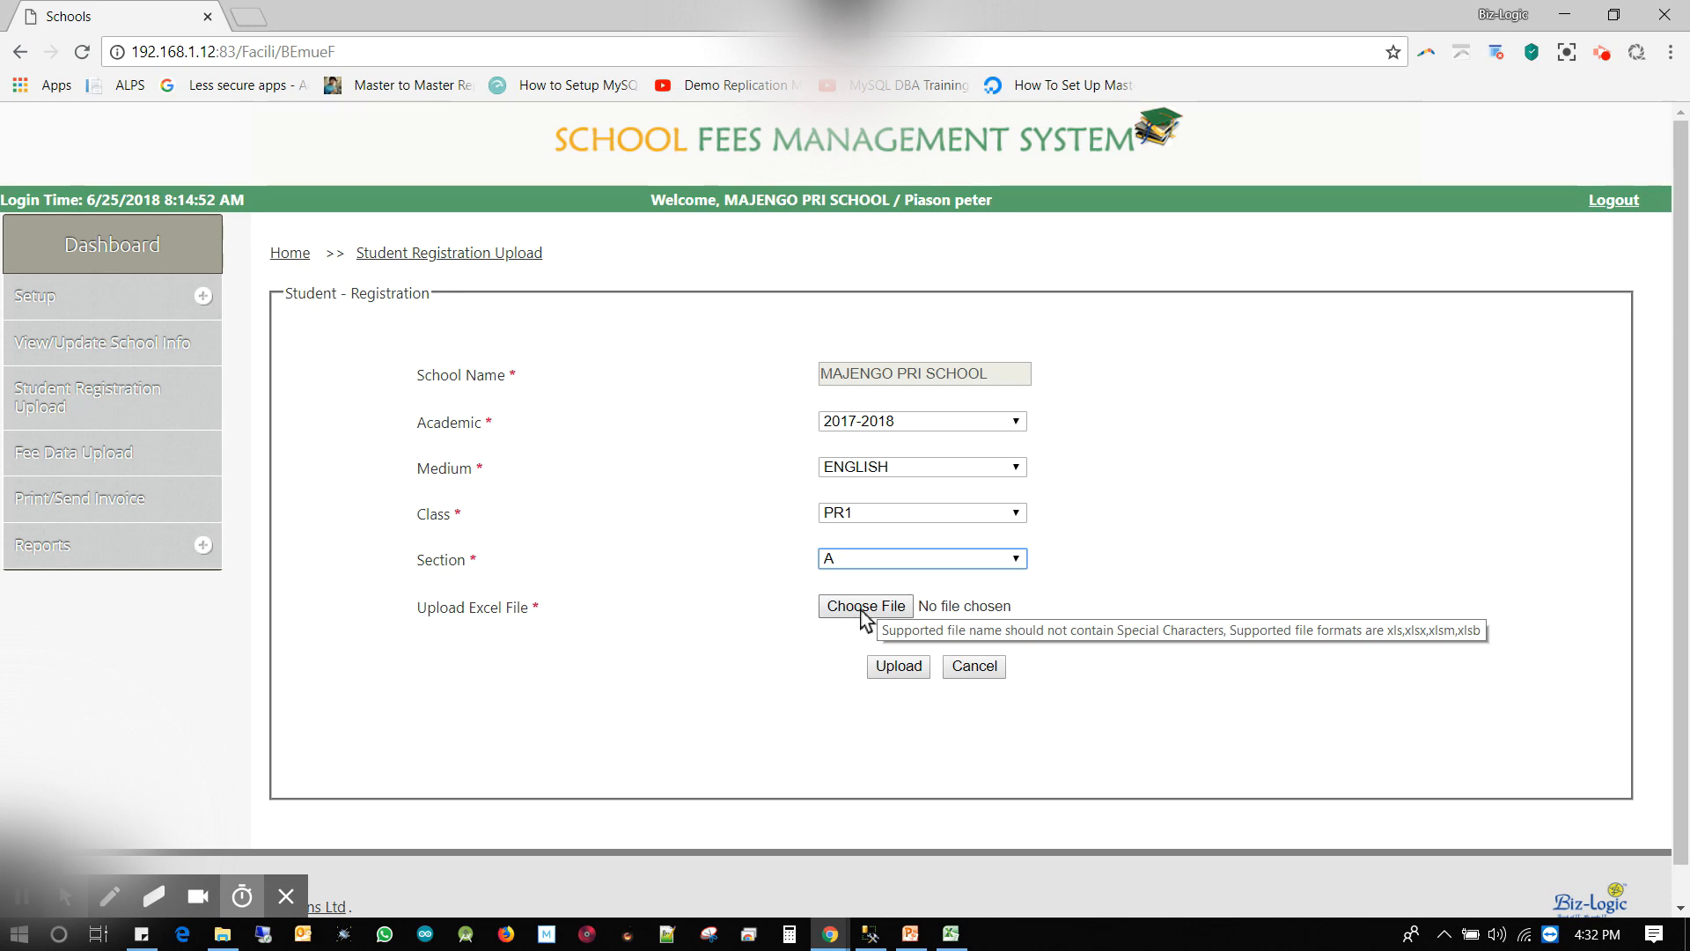
Attach stud_R2018.xlsx from the Desktop and confirm uploading it
click(863, 610)
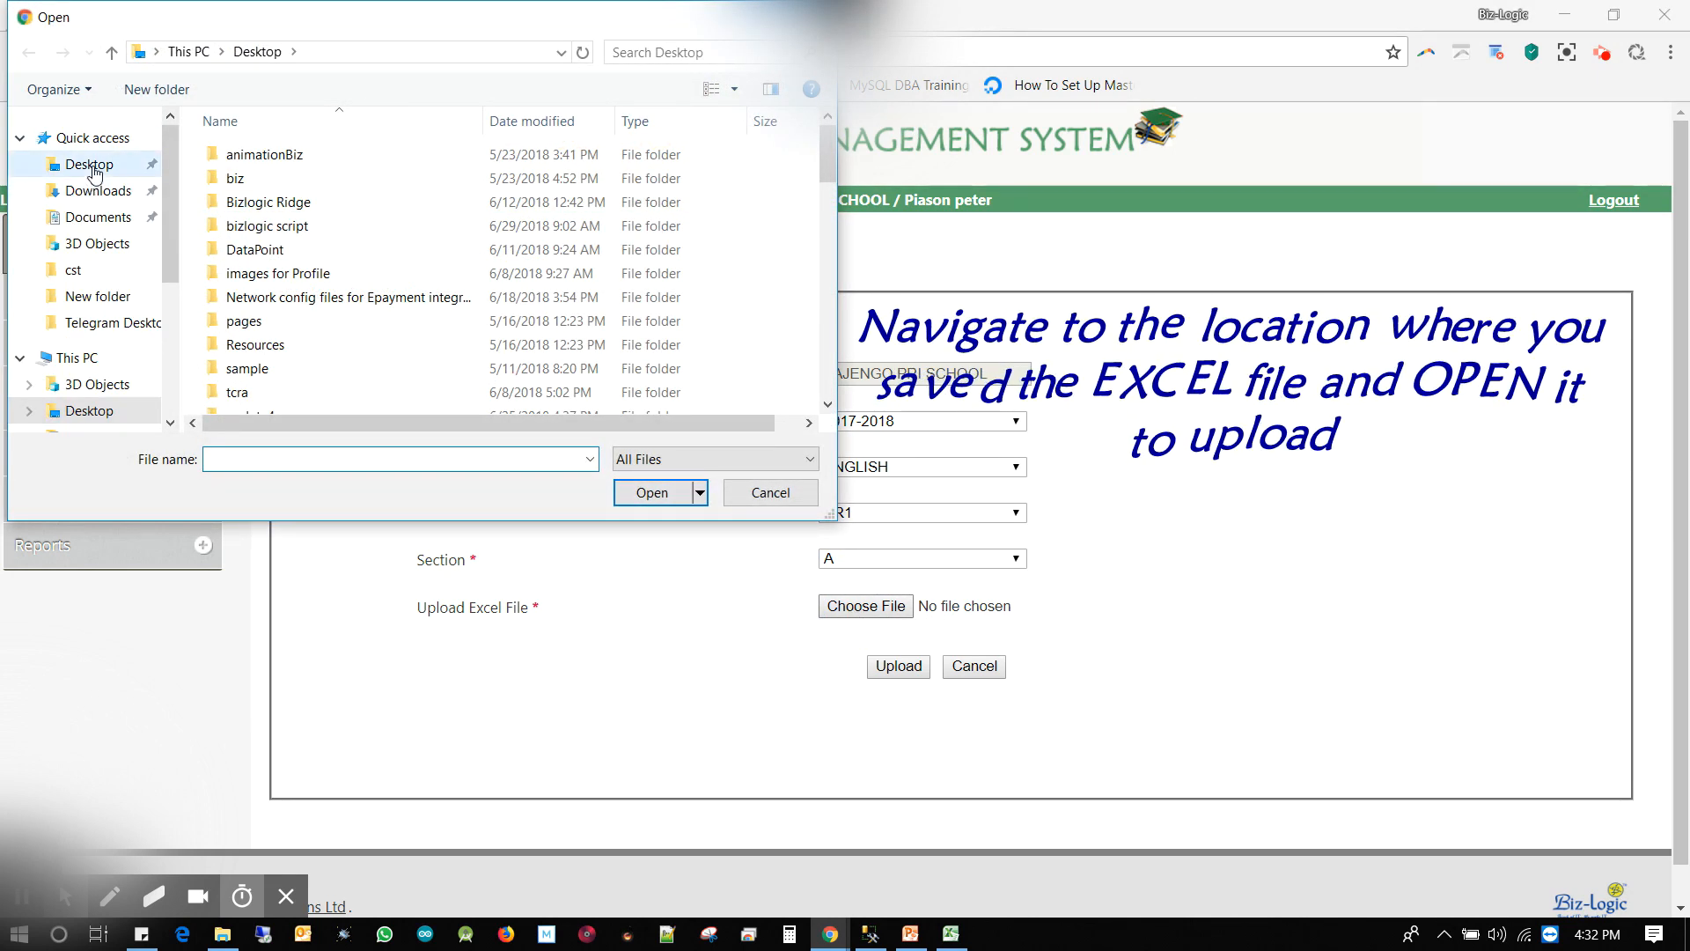
click(93, 169)
key(s)
key(s)
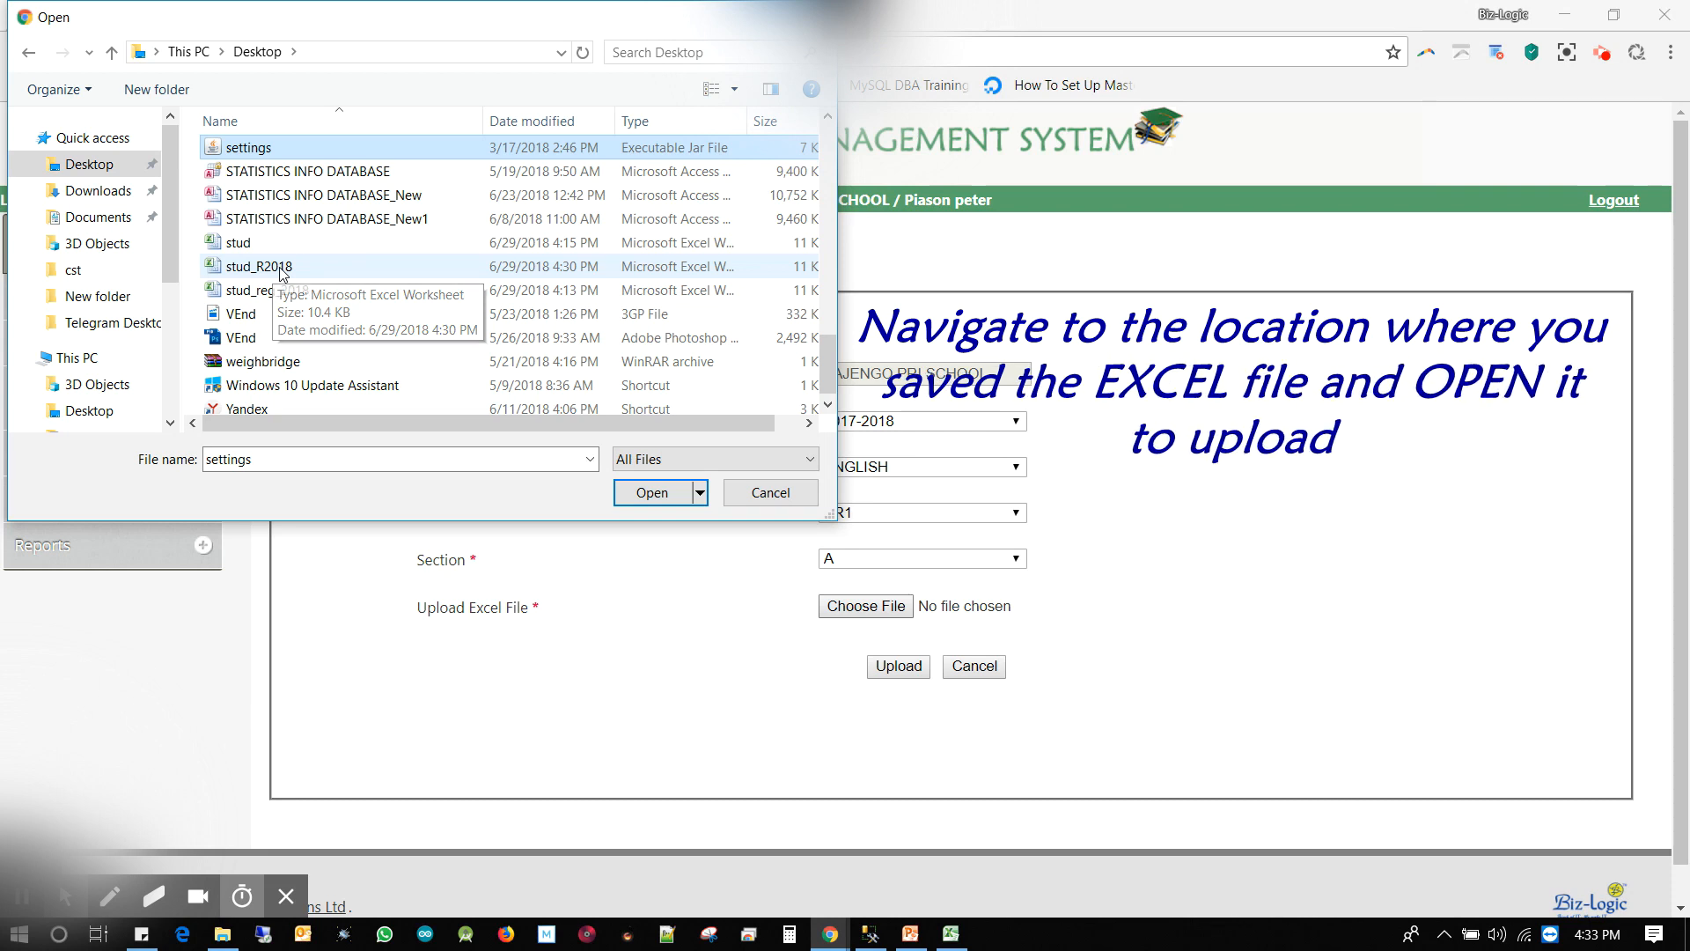
click(259, 266)
click(652, 495)
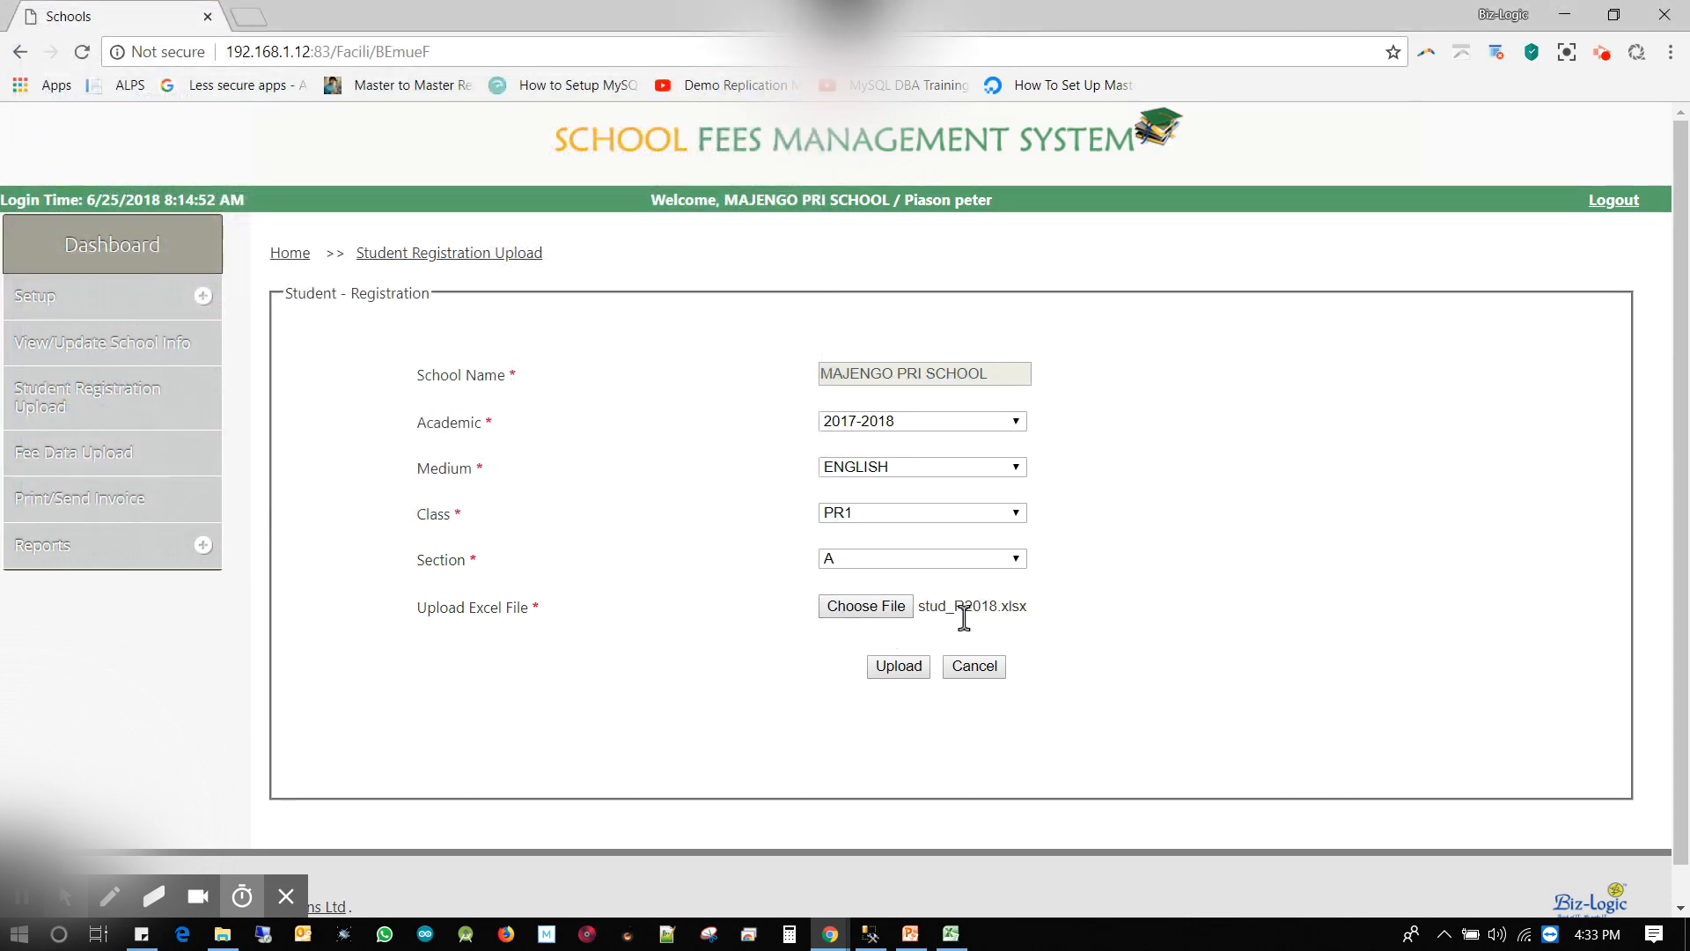
click(901, 669)
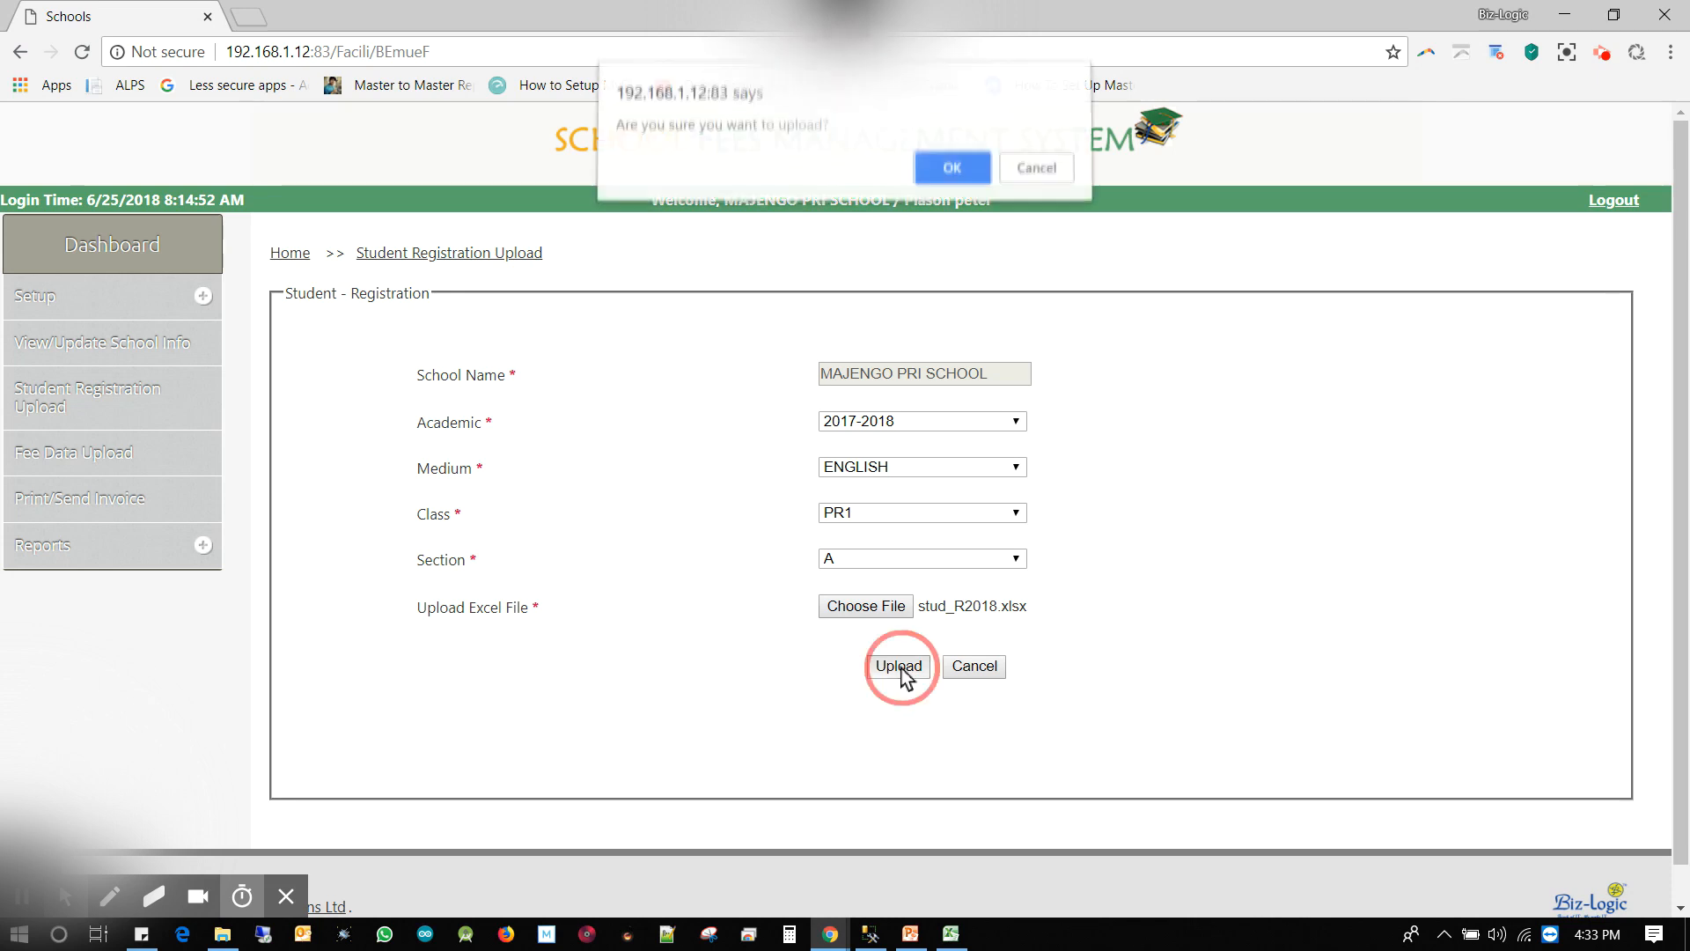
click(951, 167)
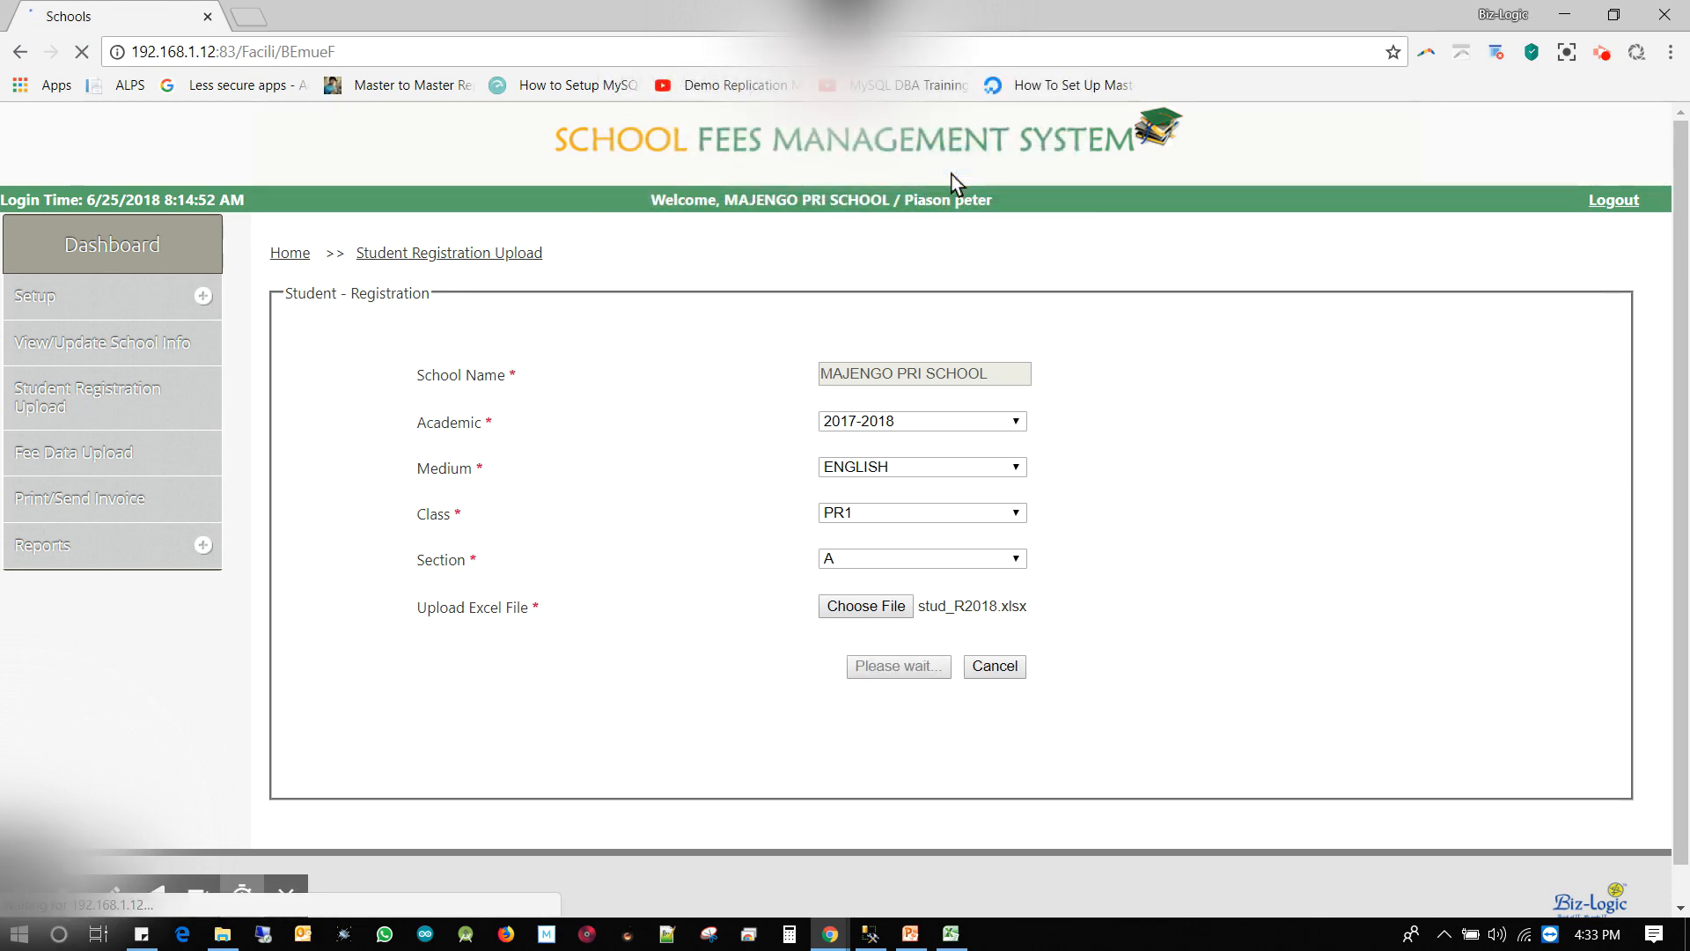
Dismiss the Data Successfully Inserted alert, review the six Pending students, and log out
click(1028, 171)
scroll(1219, 550, down, 3)
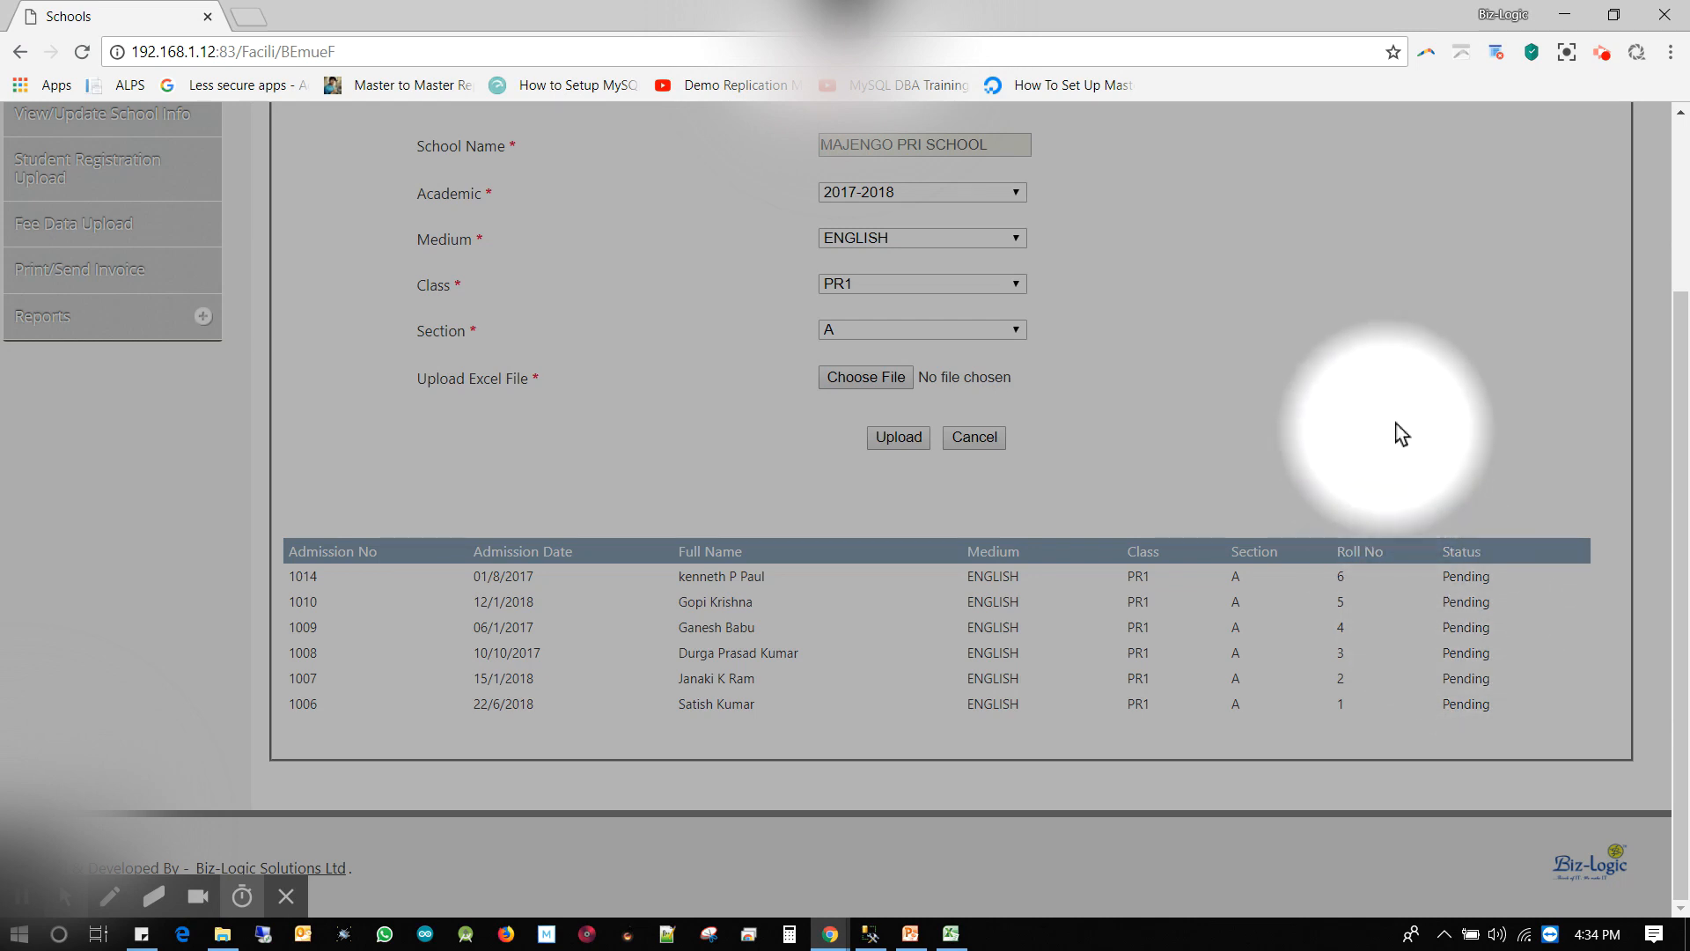
scroll(1028, 599, up, 3)
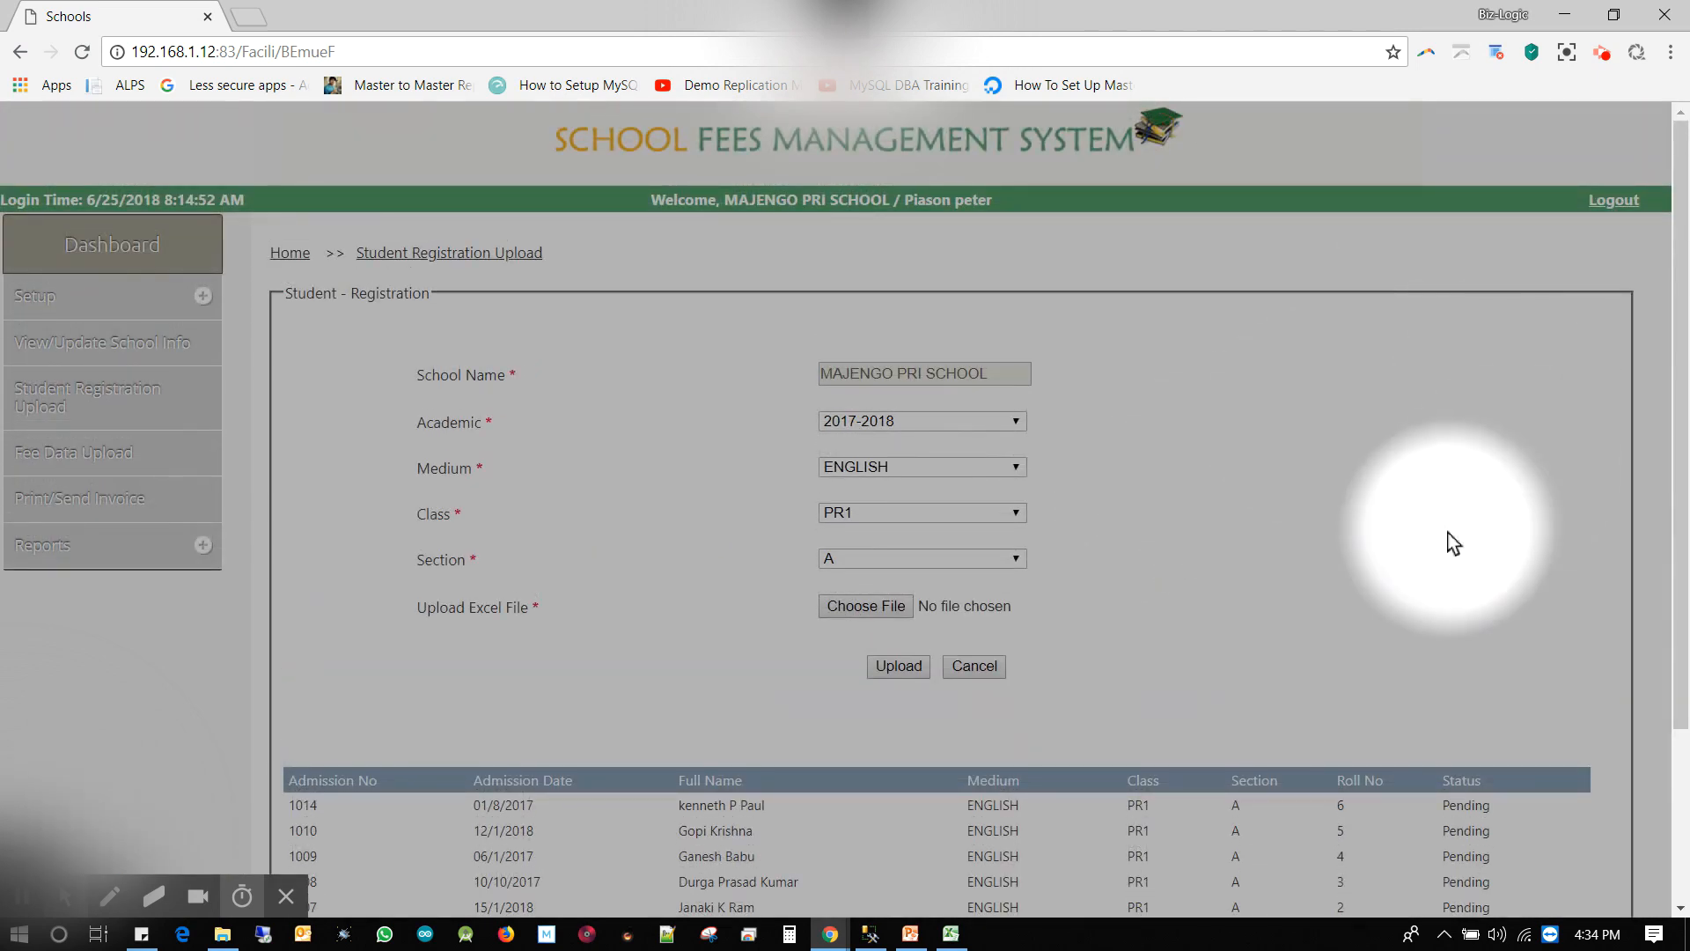
click(1628, 201)
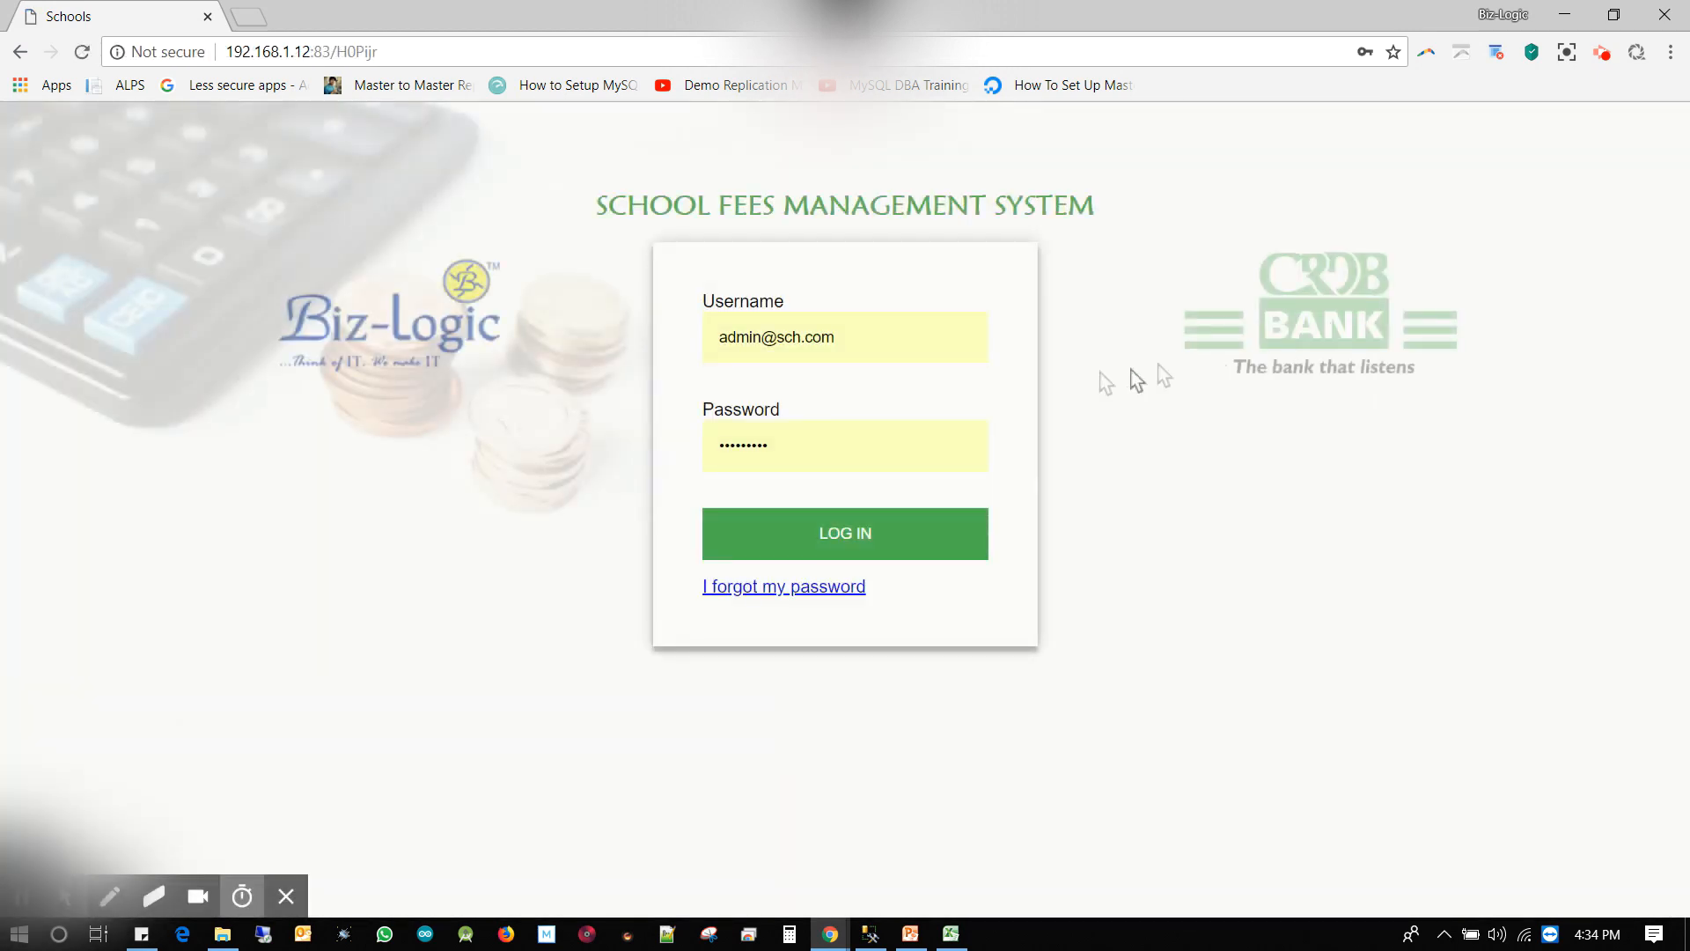
Log in under the school manager account using the autocompleted username
triple_click(842, 340)
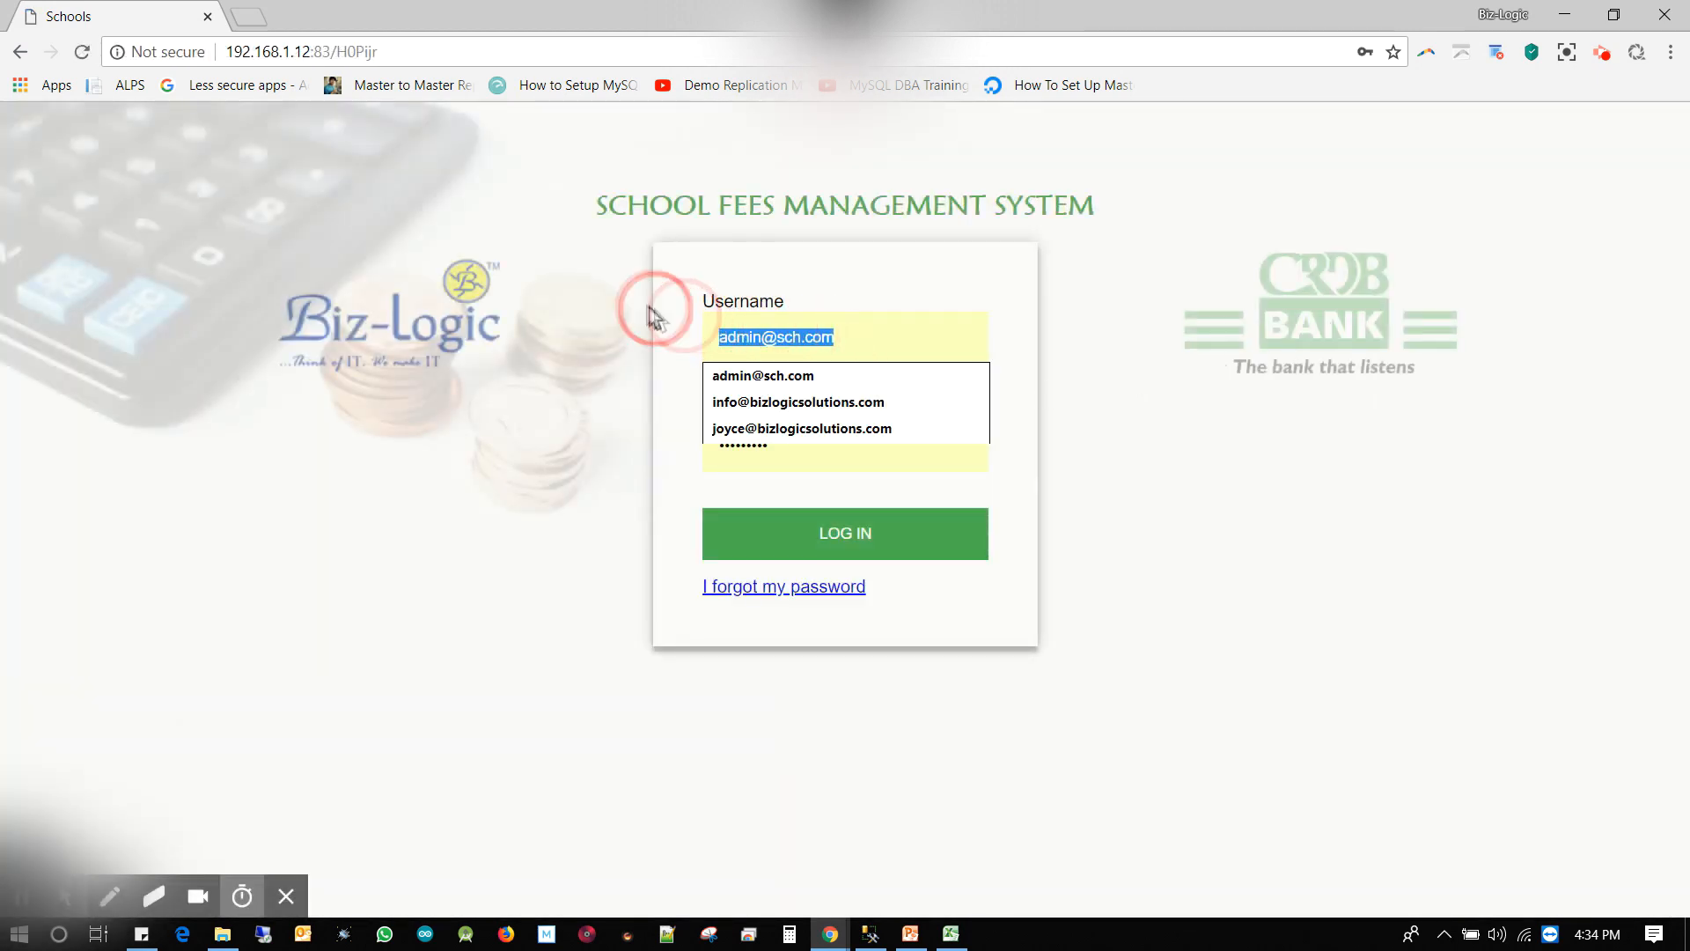
text(sch)
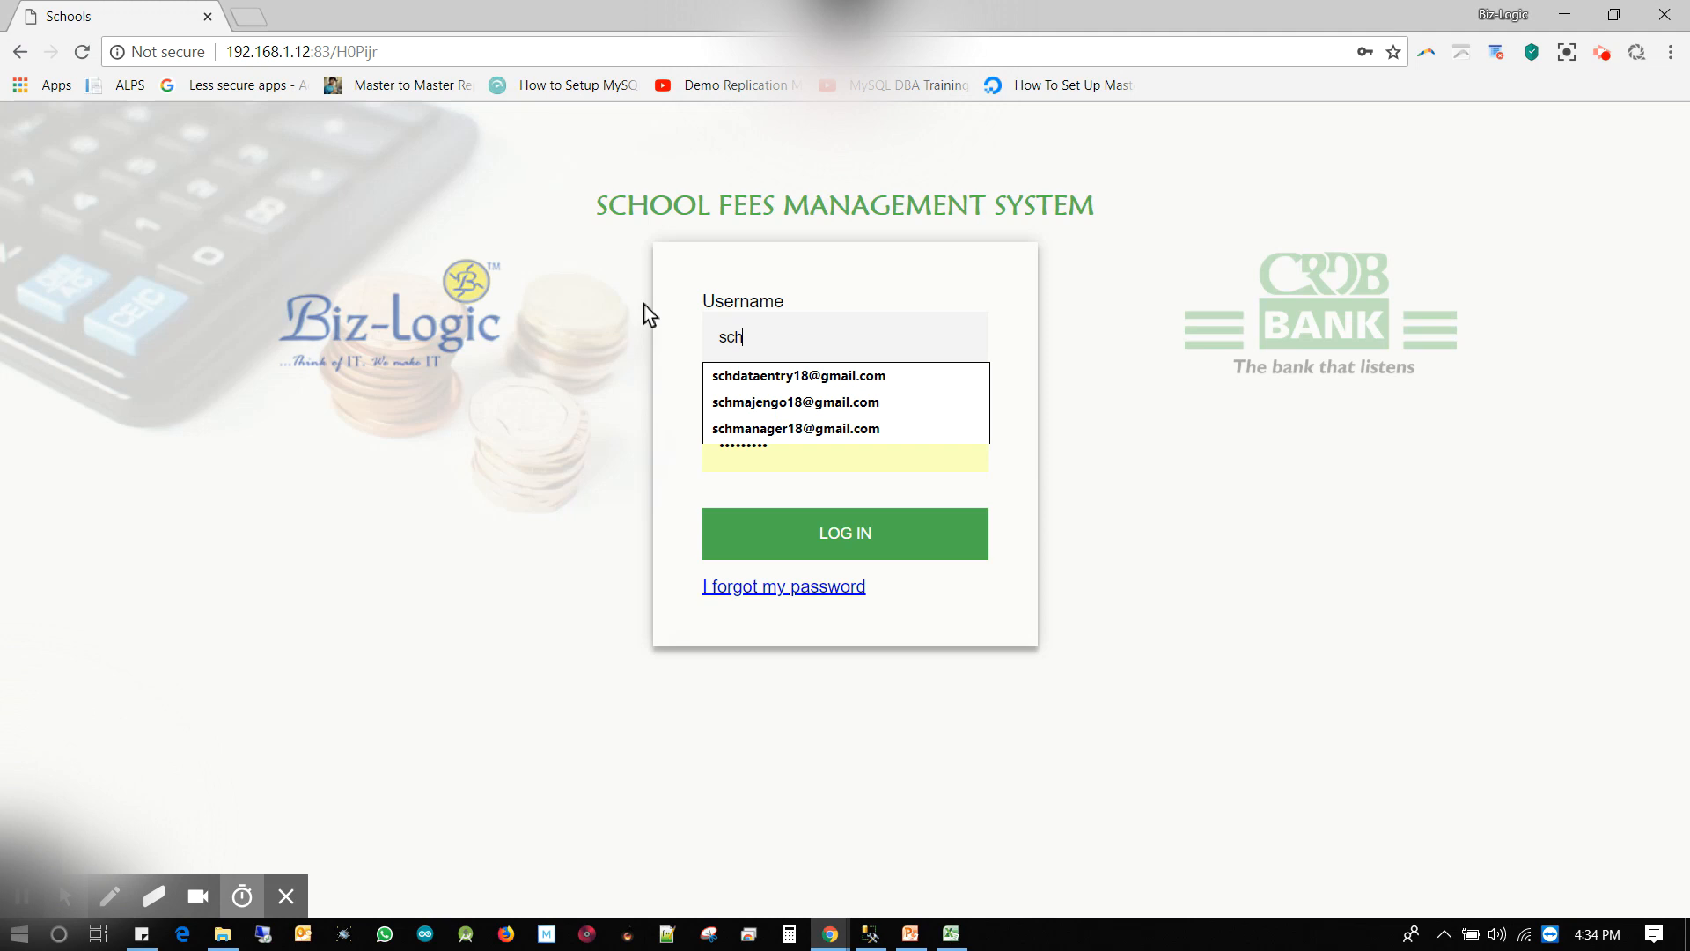
click(775, 428)
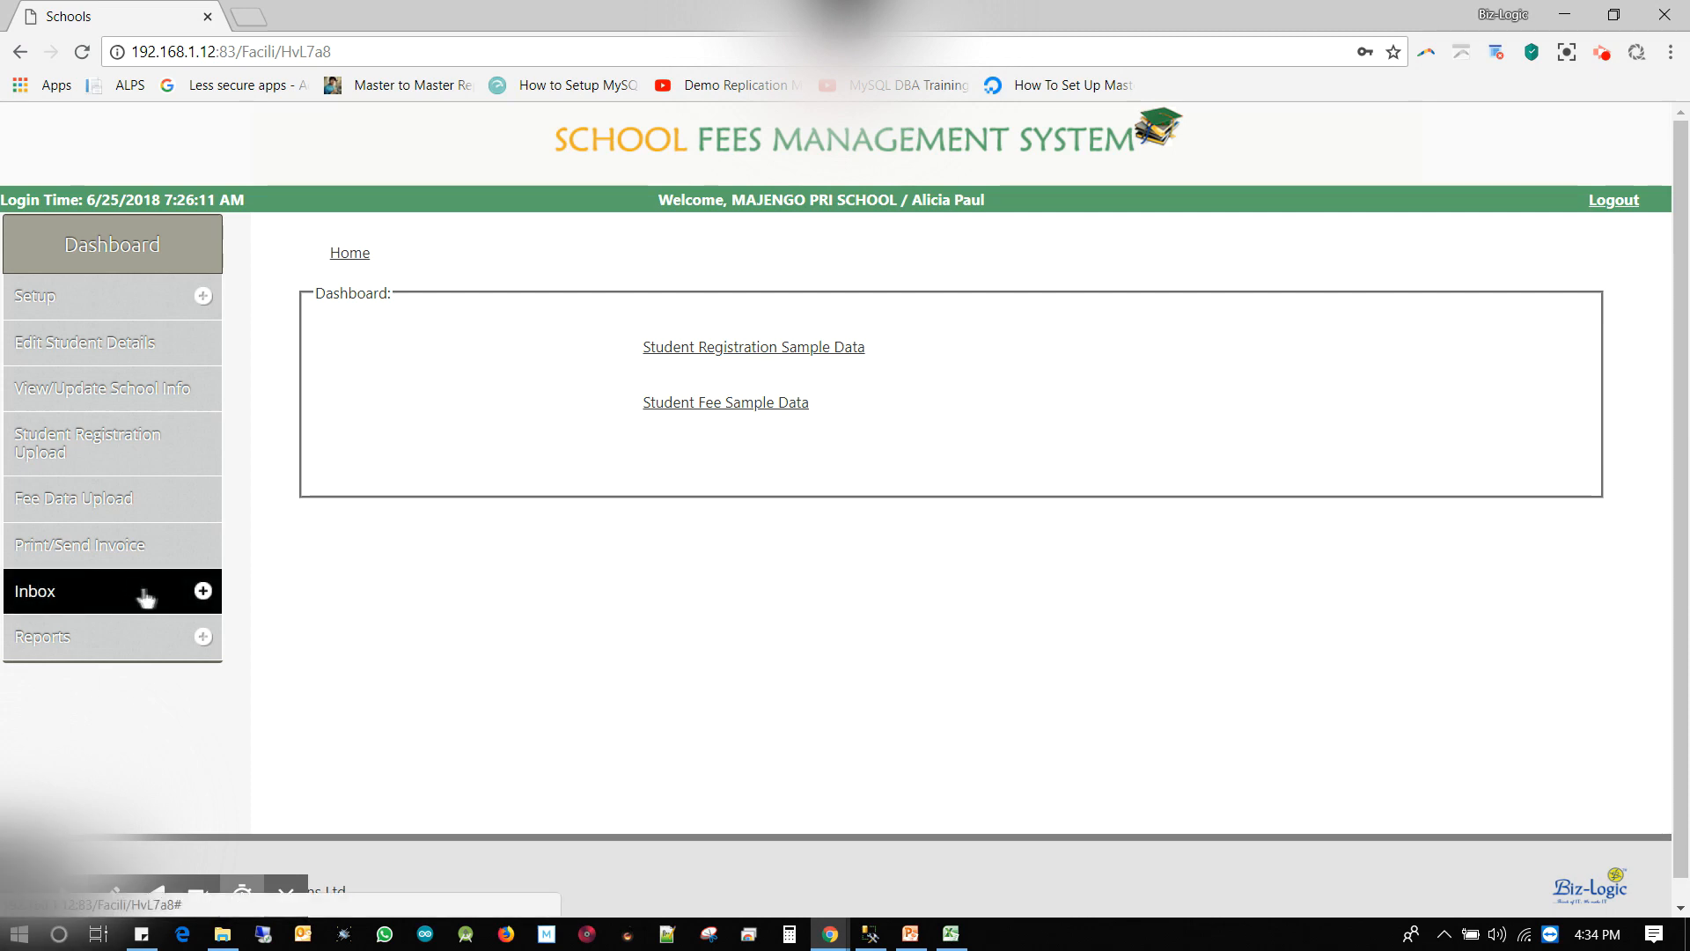
click(176, 591)
Open Inbox > Students Approve to list students 1006–1014 awaiting approval
scroll(631, 485, down, 2)
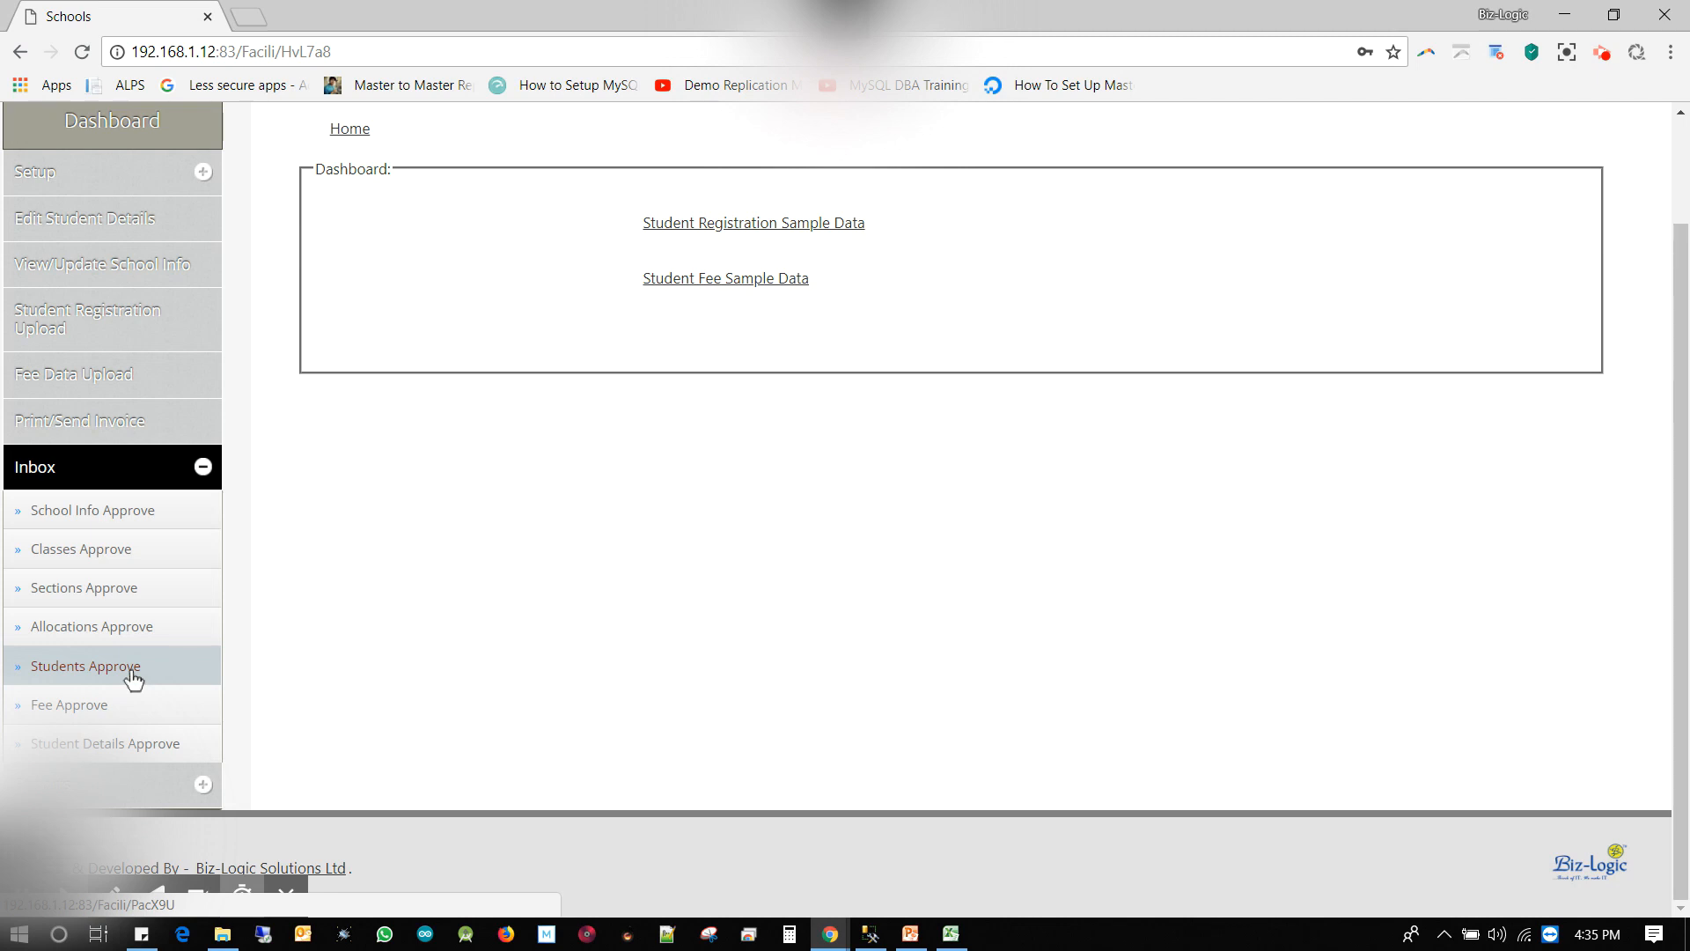
key(alt+f)
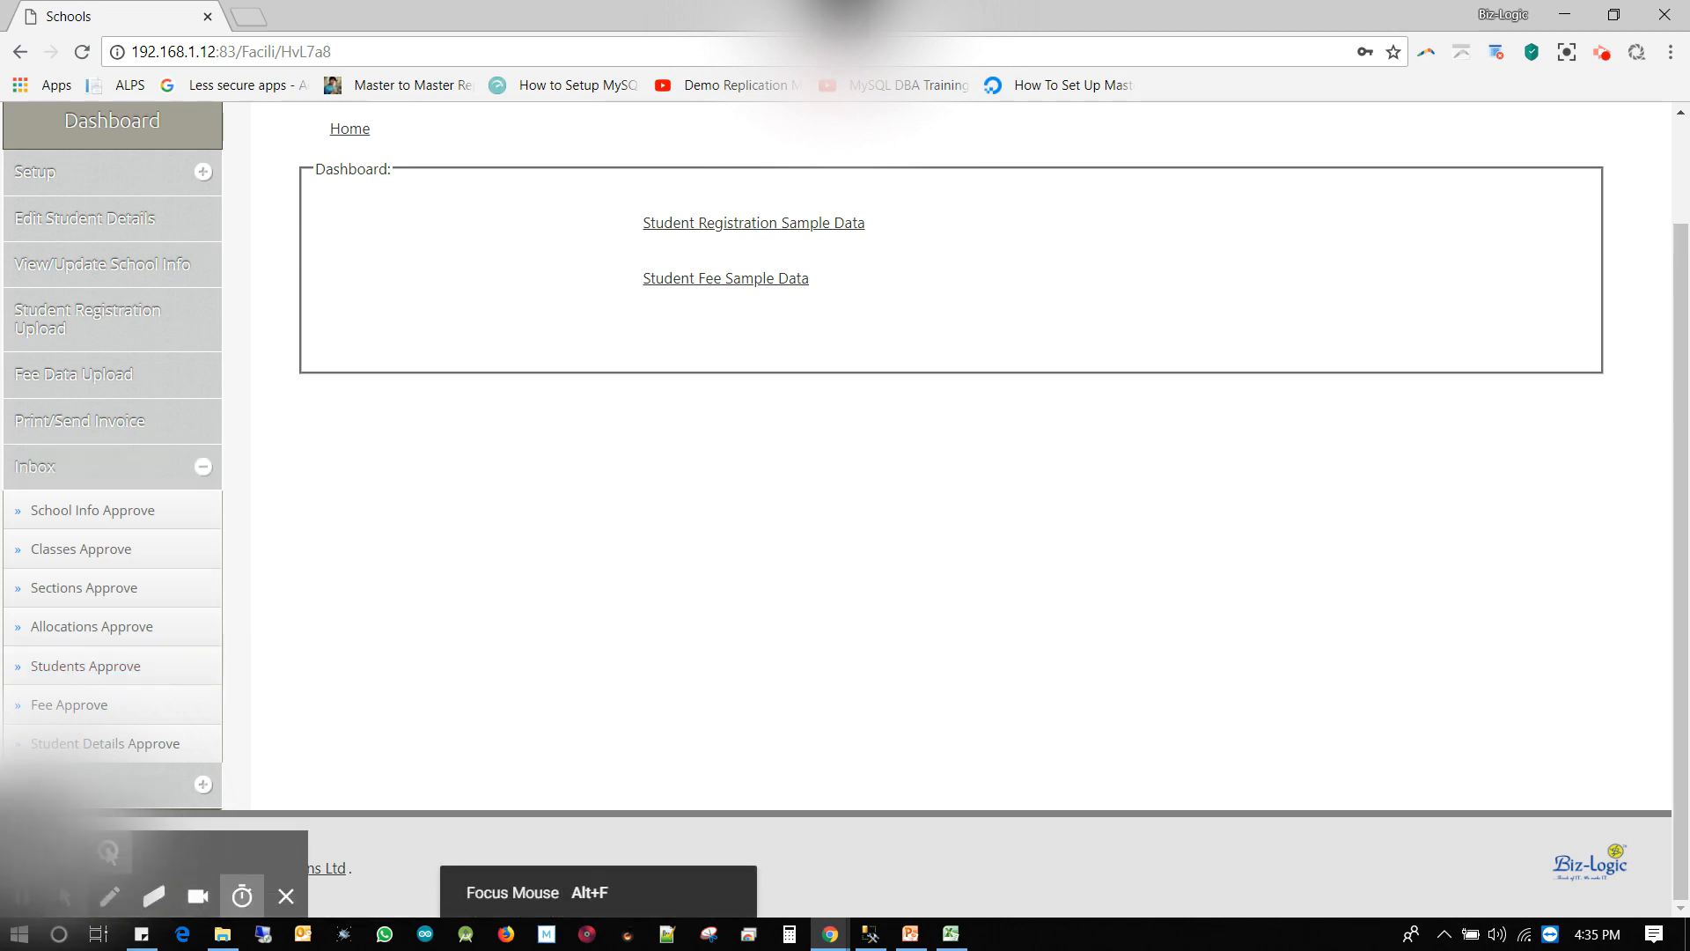
click(112, 676)
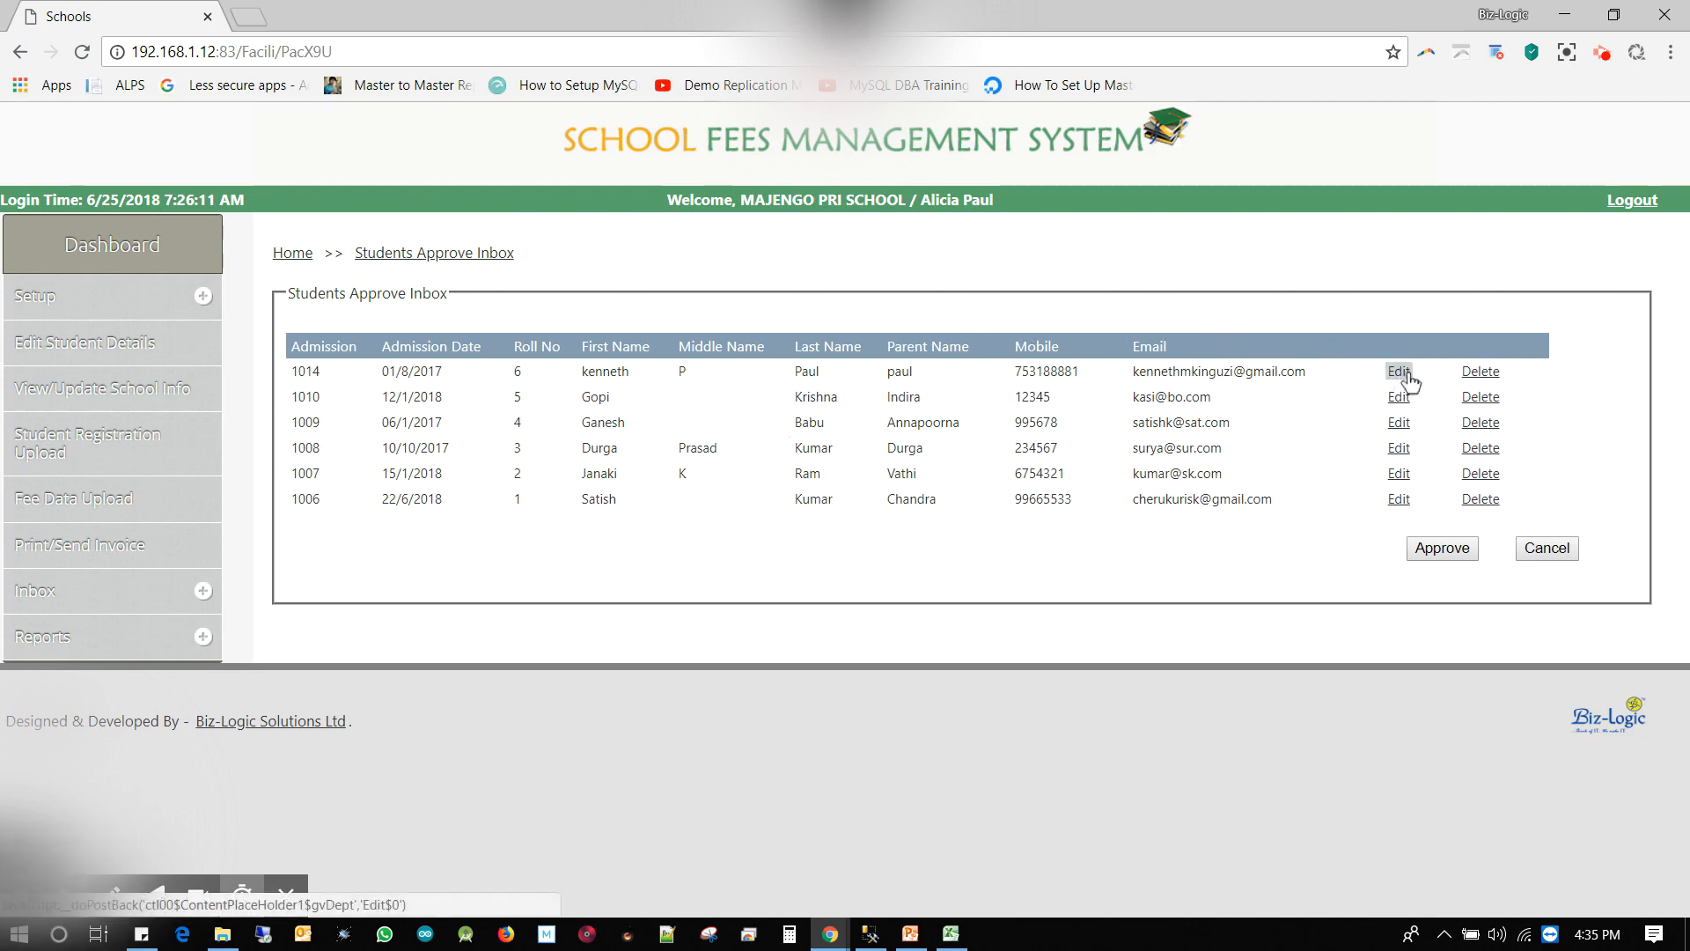
Give student 1010 the middle name 'r', change the e-mail domain to 'tz', and update the row
click(1399, 396)
click(682, 398)
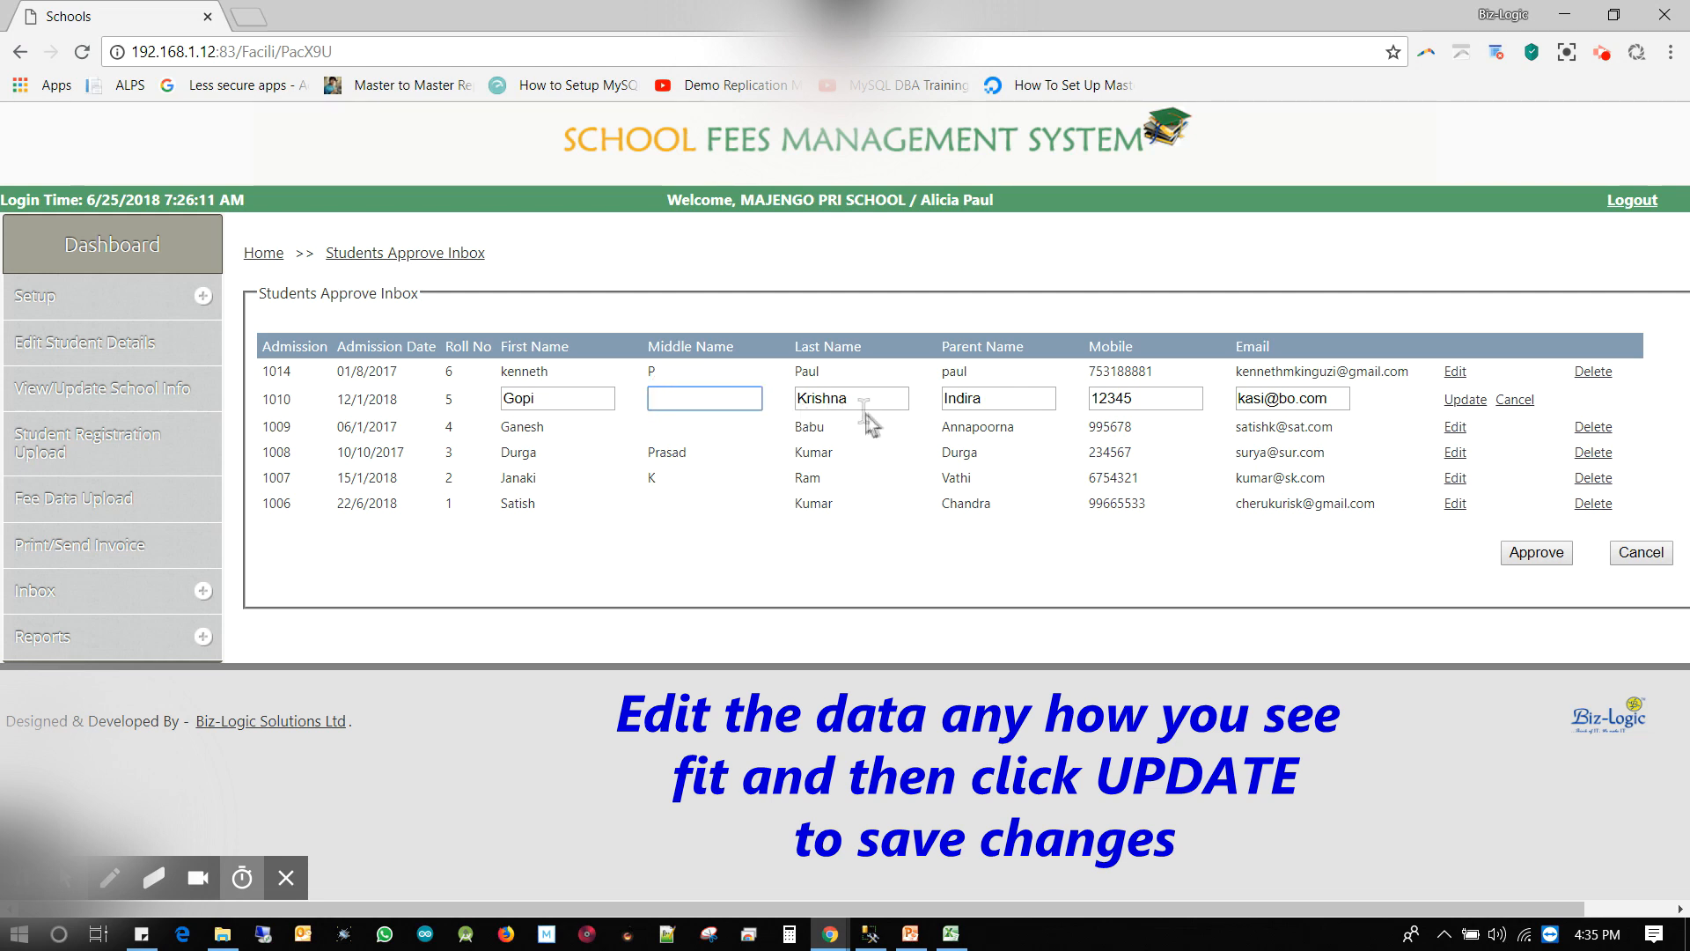
text(r)
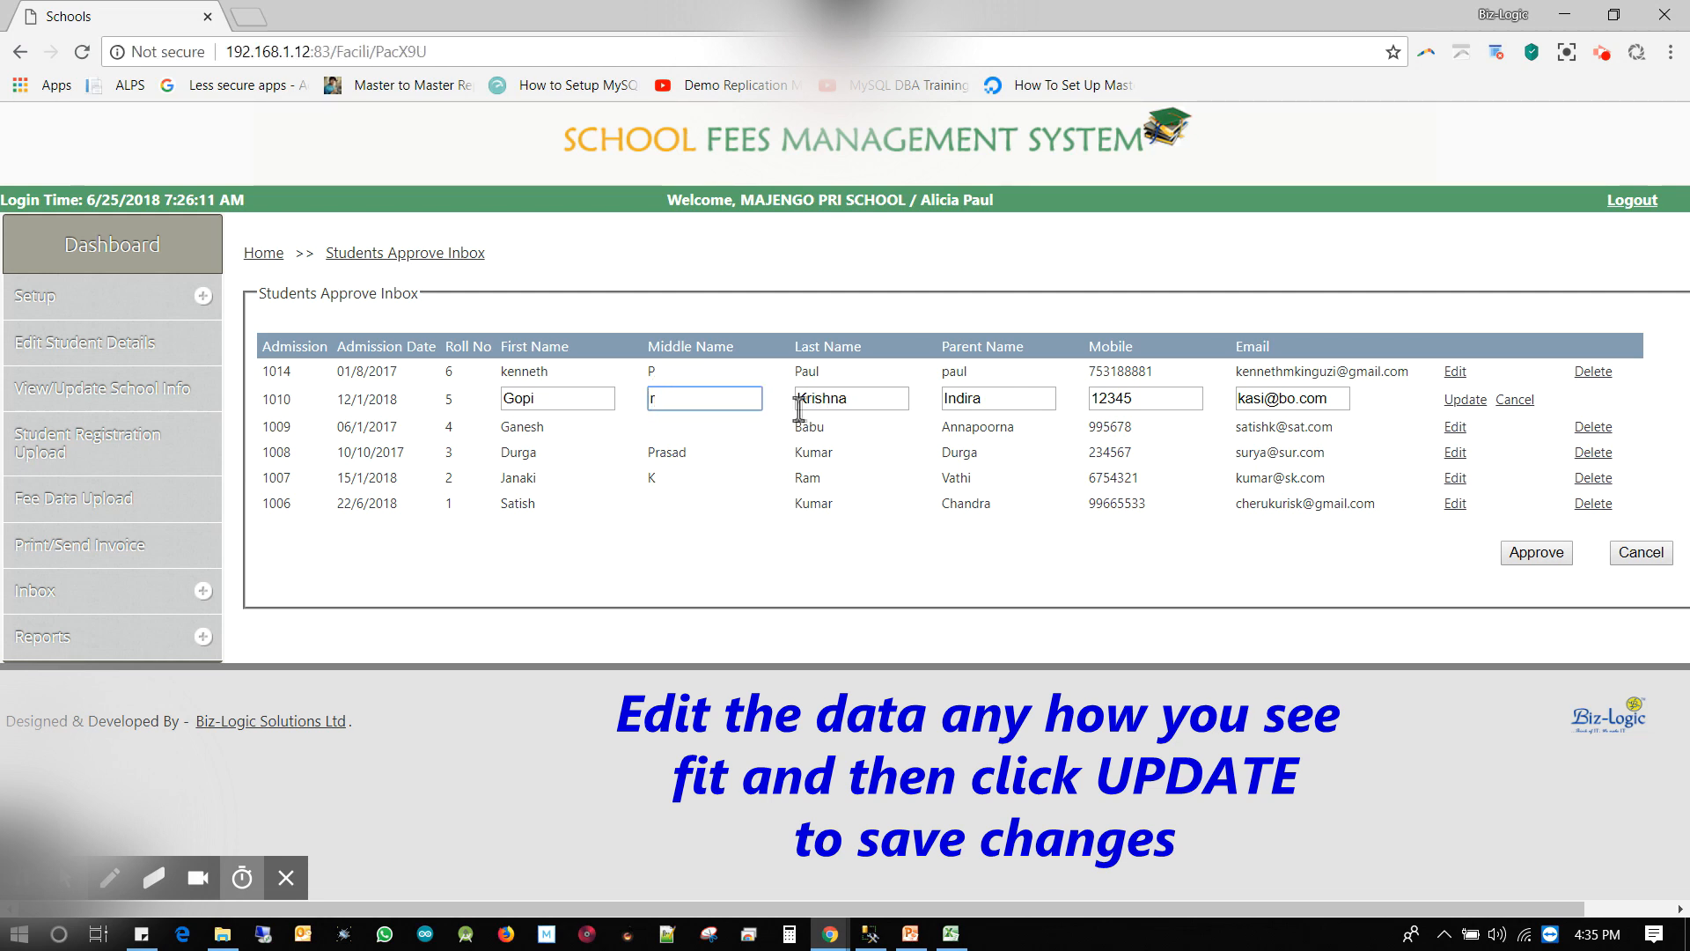
click(1297, 399)
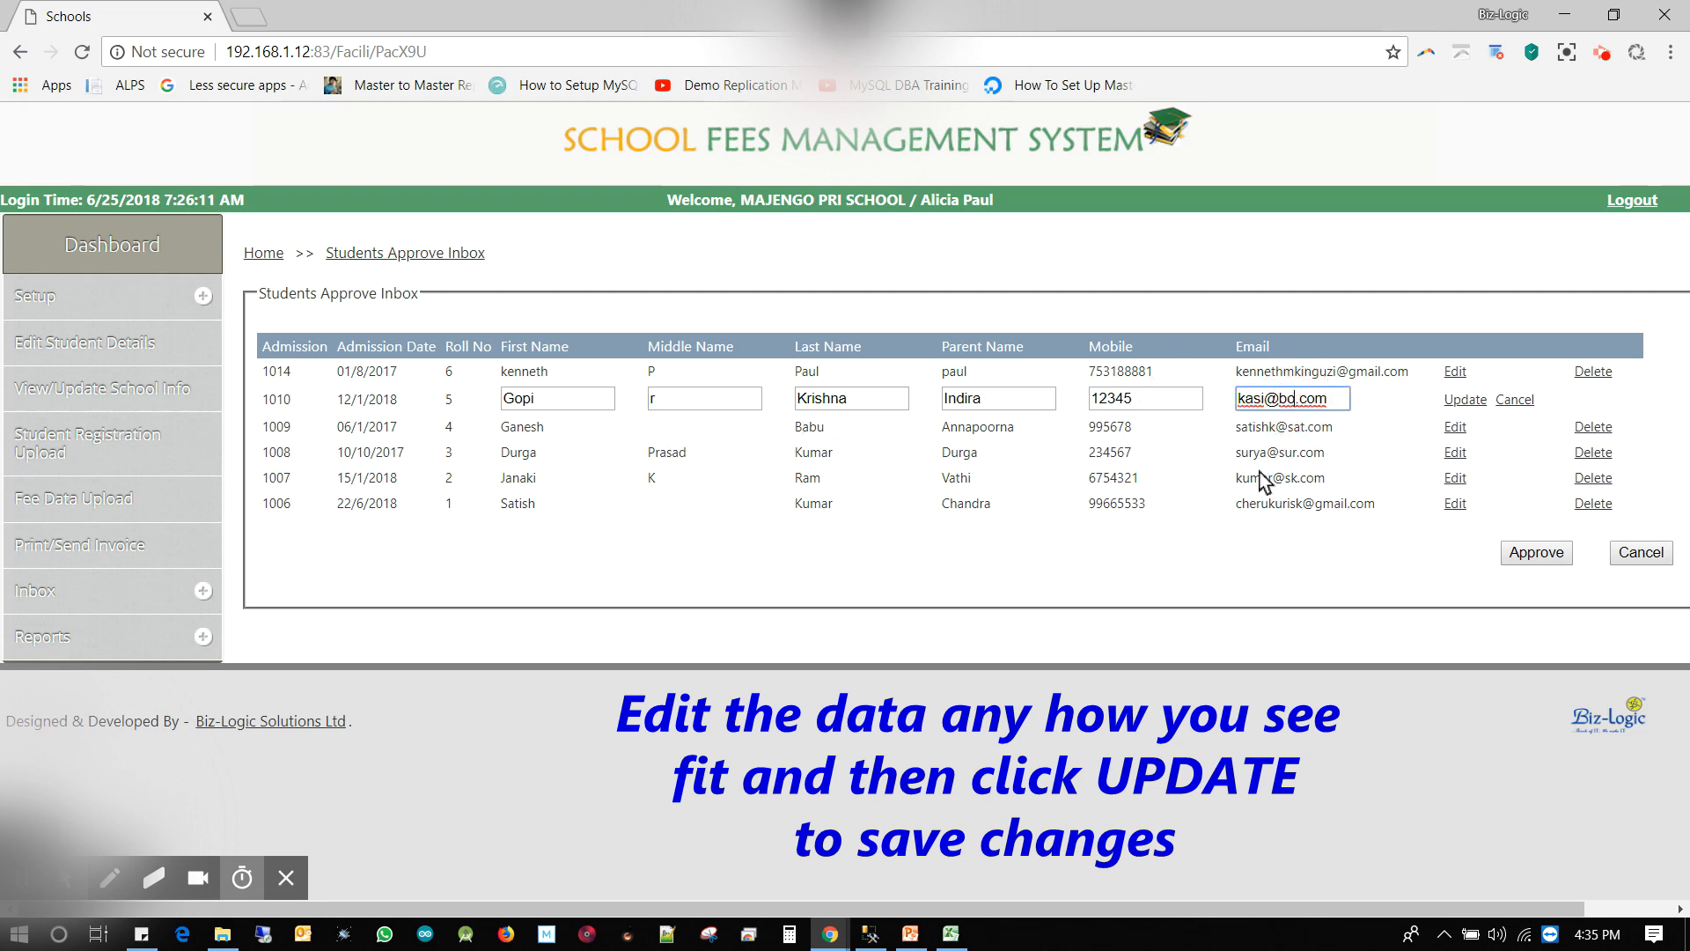
key(BackSpace)
key(BackSpace)
text(tz)
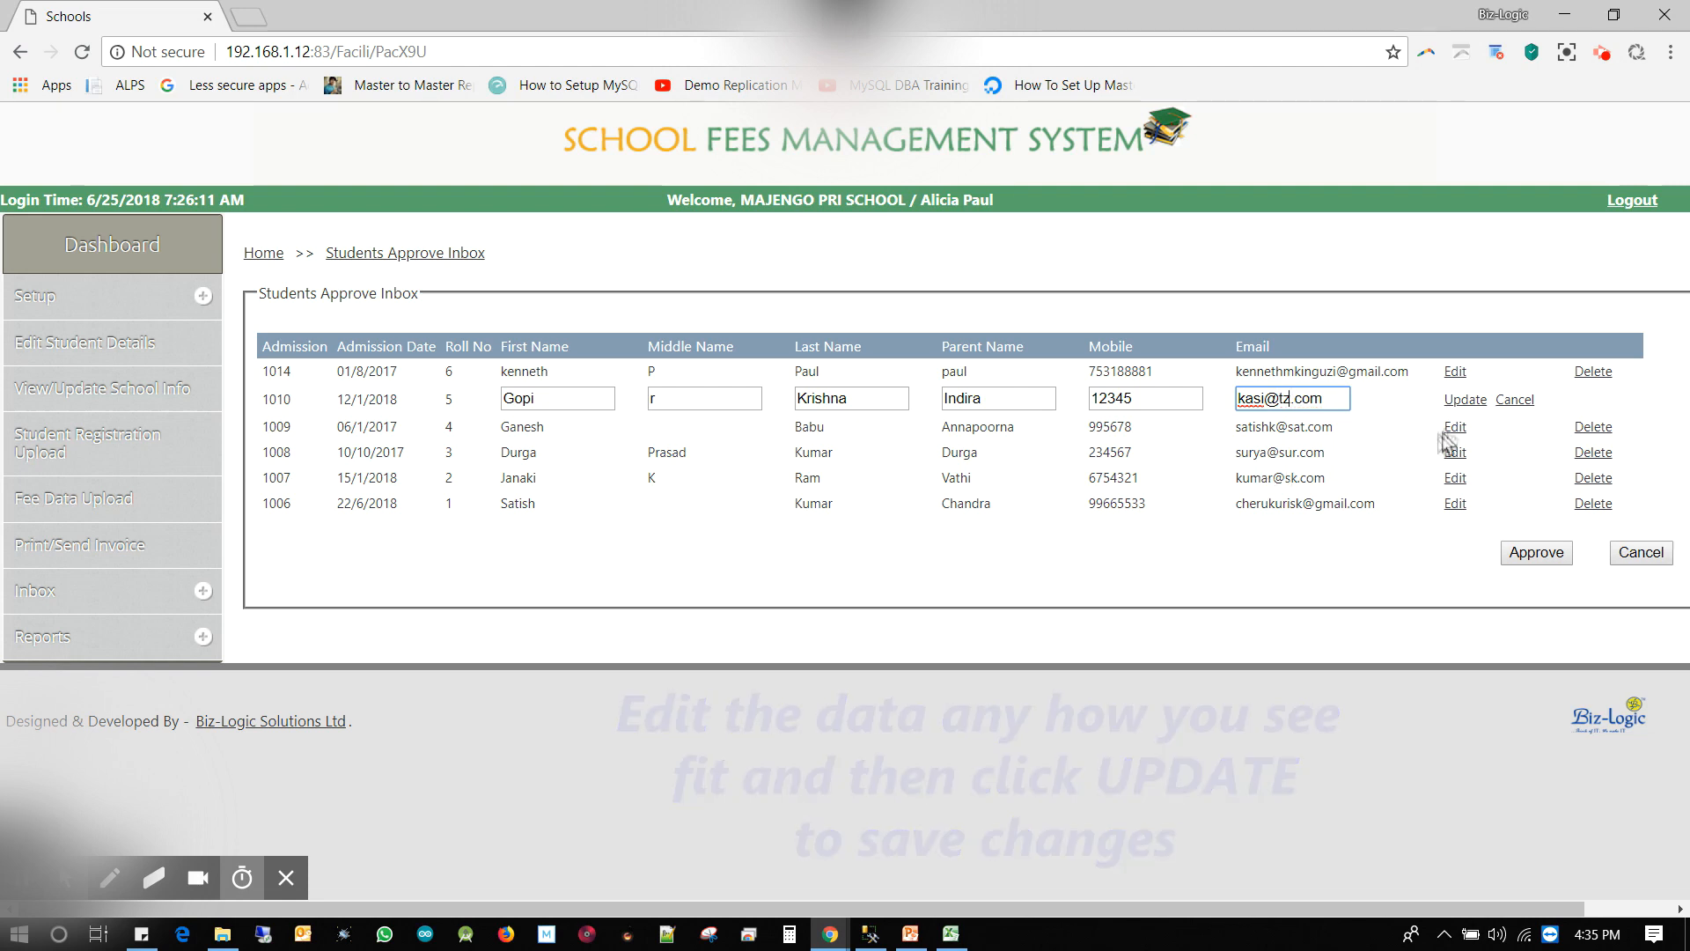
click(1464, 399)
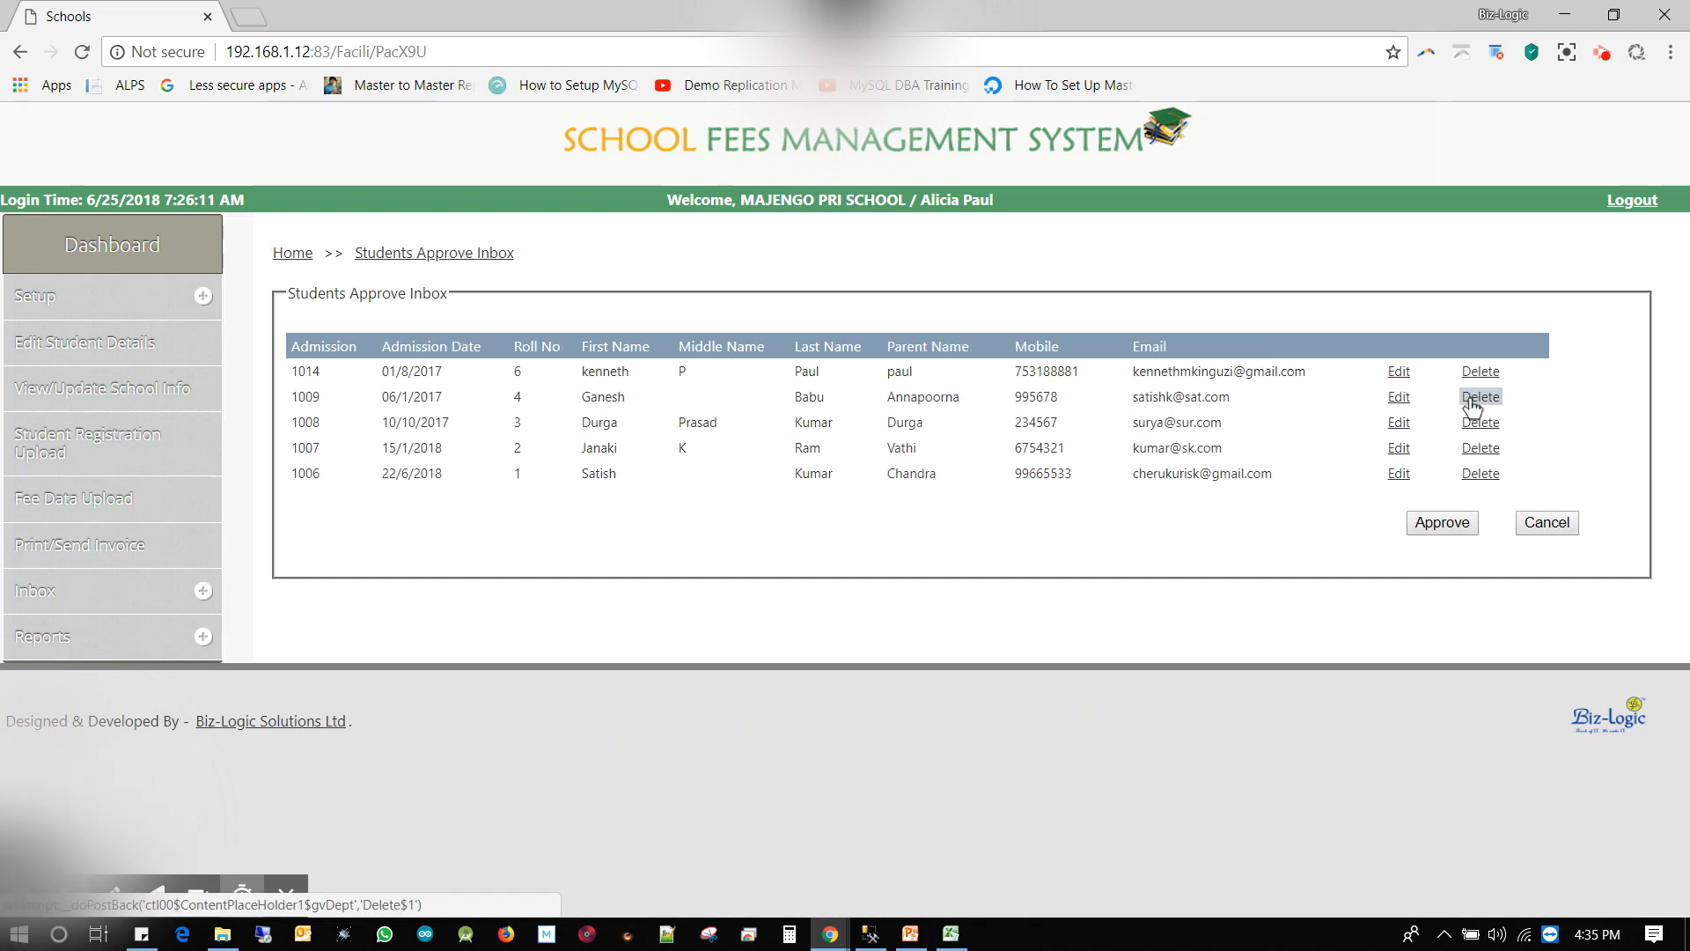
Approve every remaining student in the Students Approve Inbox, confirming and acknowledging the success alert
click(1450, 531)
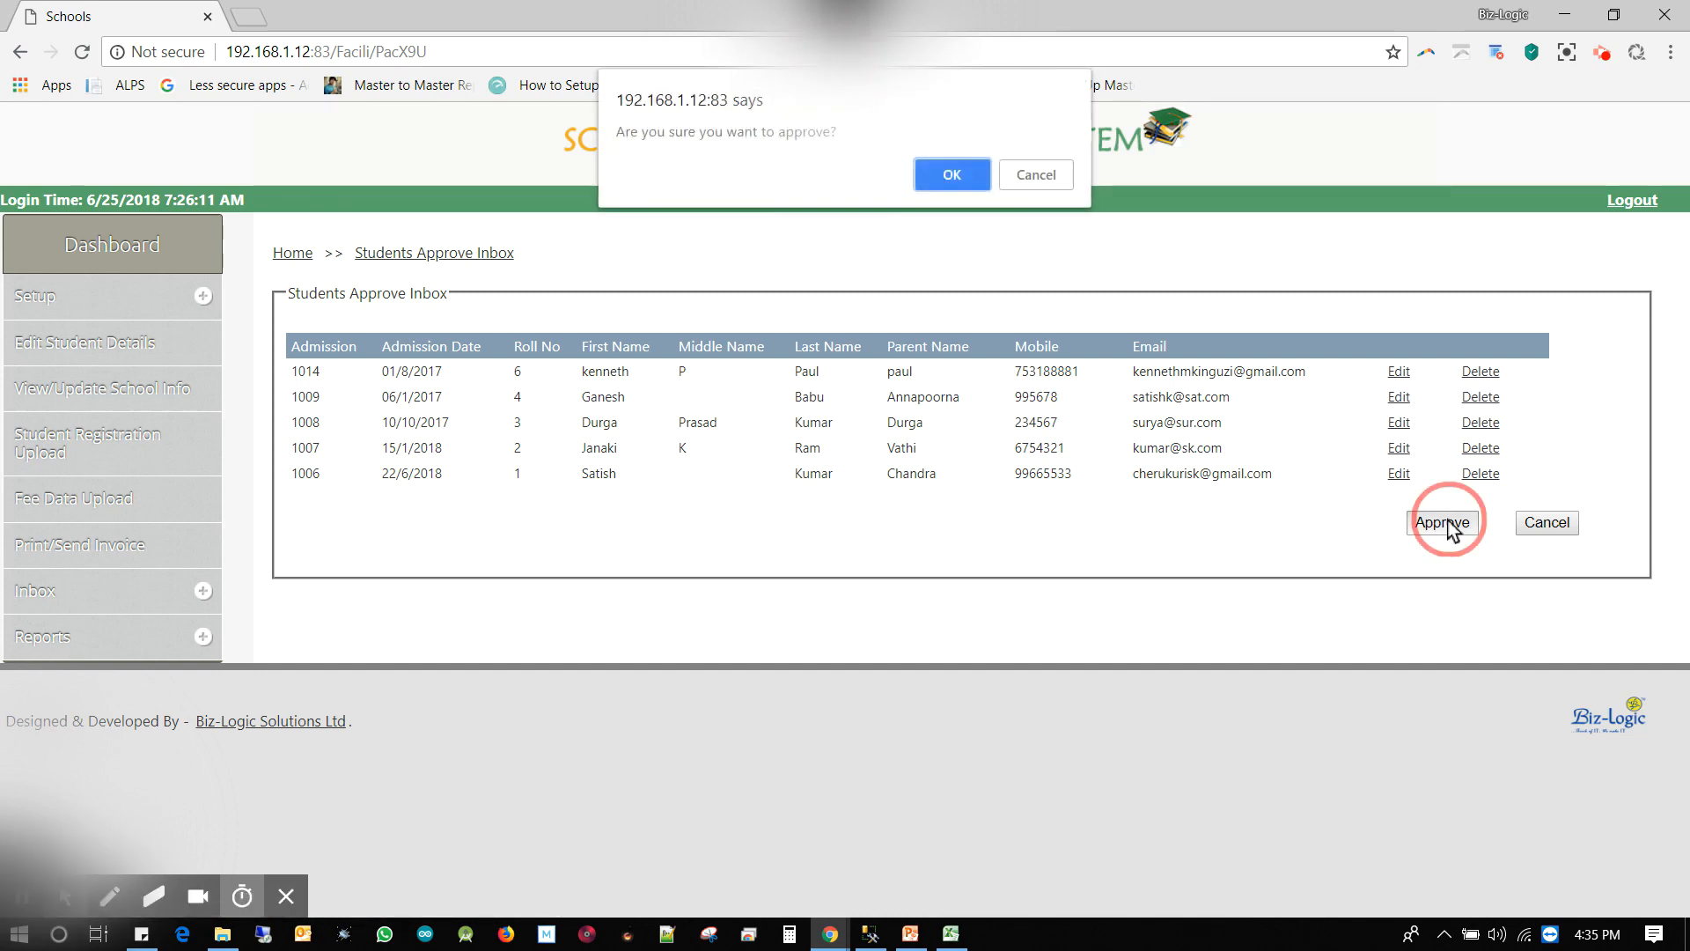
click(958, 173)
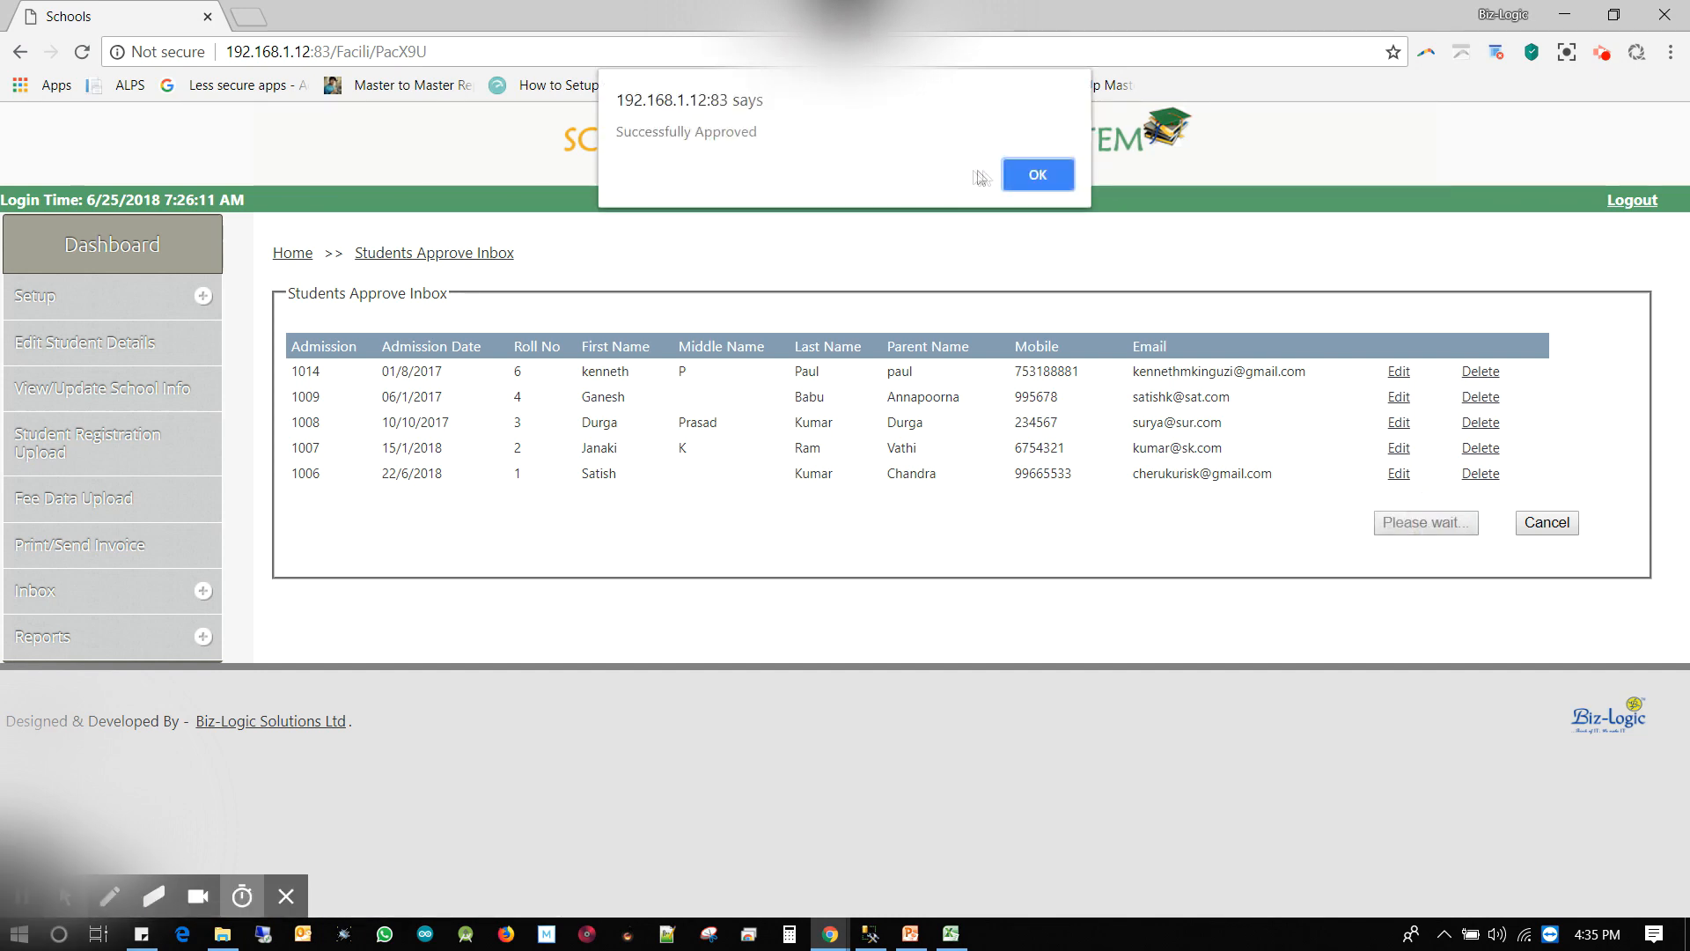
click(1023, 175)
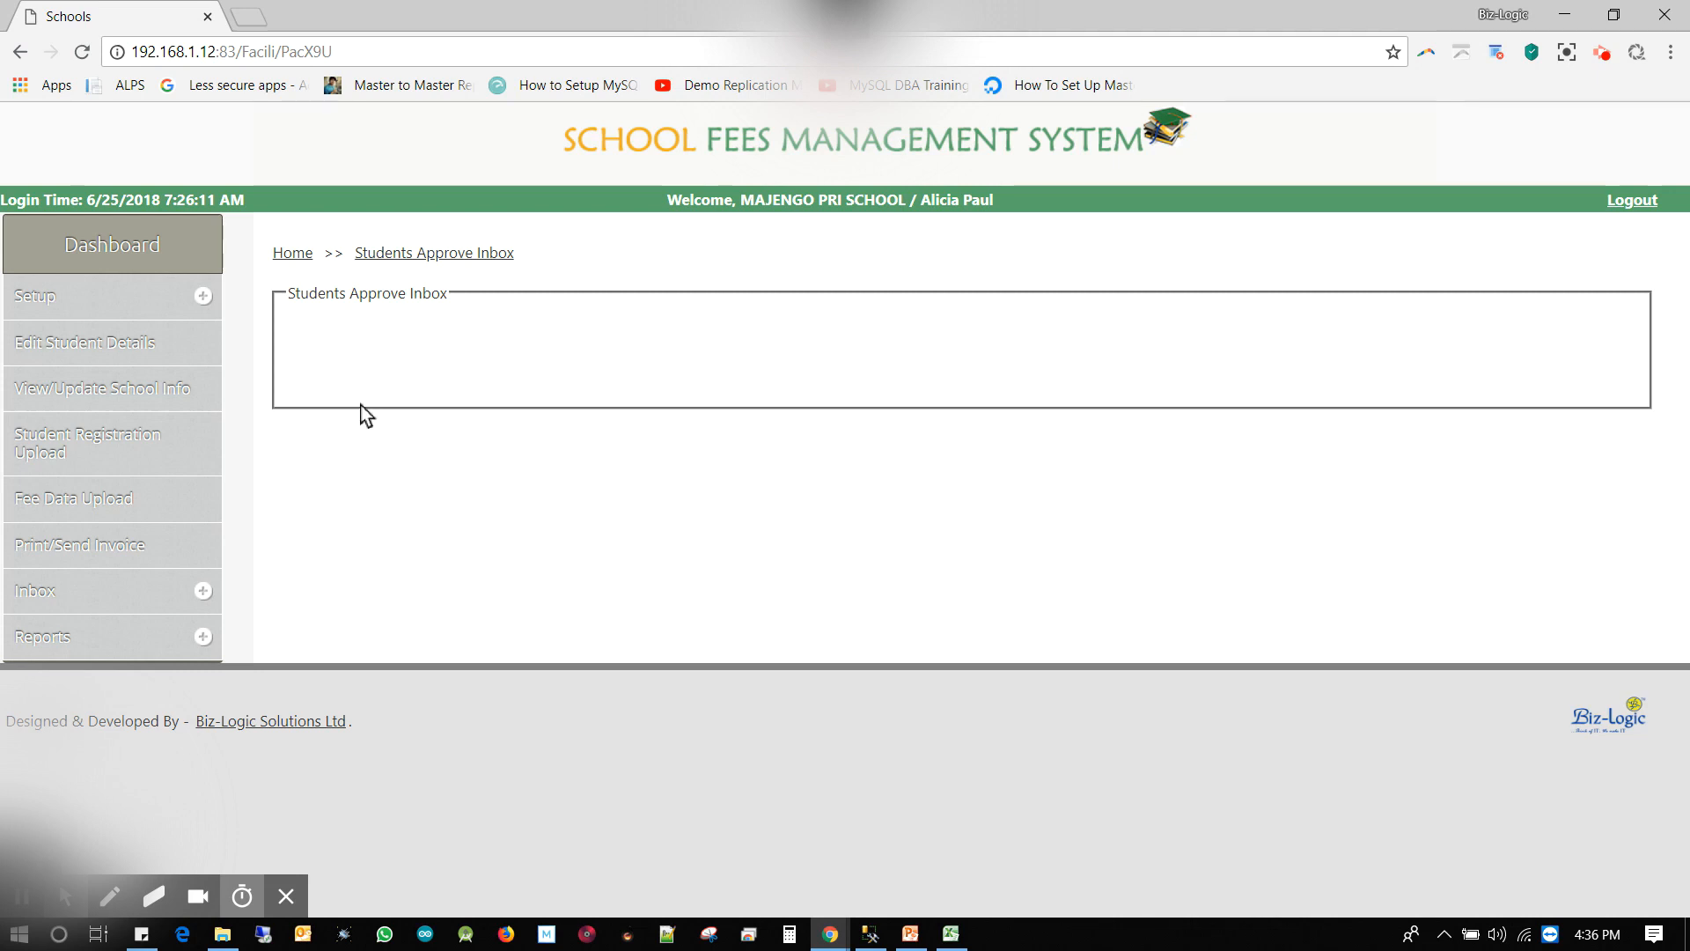
key(alt+f)
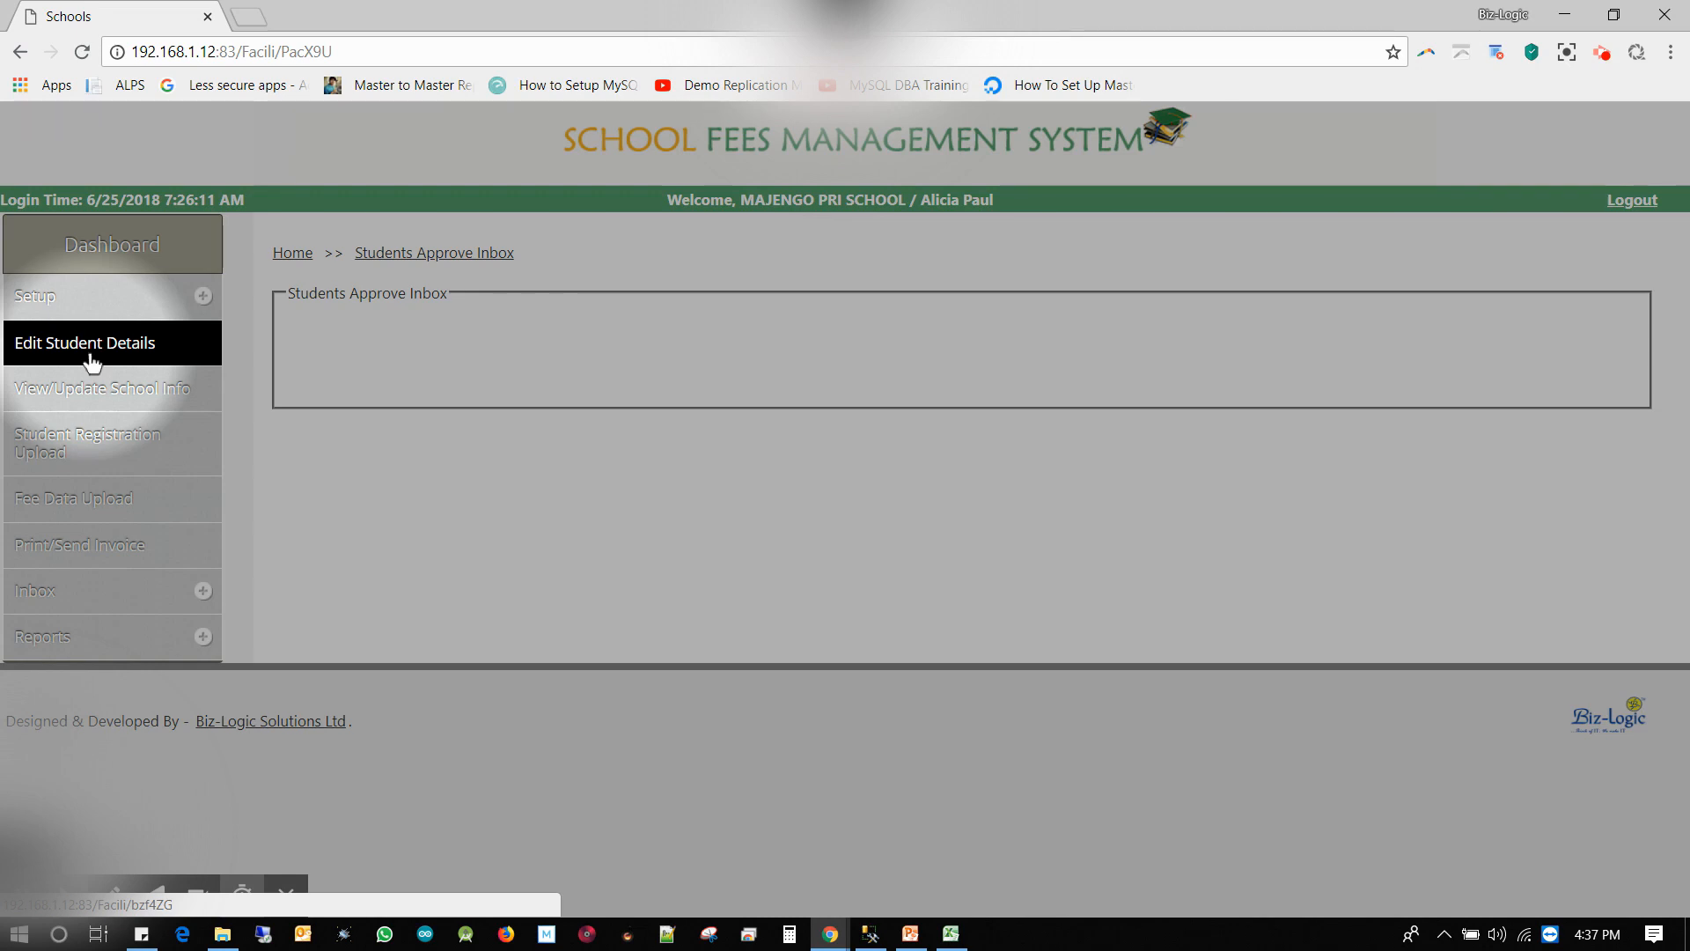
Look up admission number 1014 on the Edit Student Details page
click(91, 361)
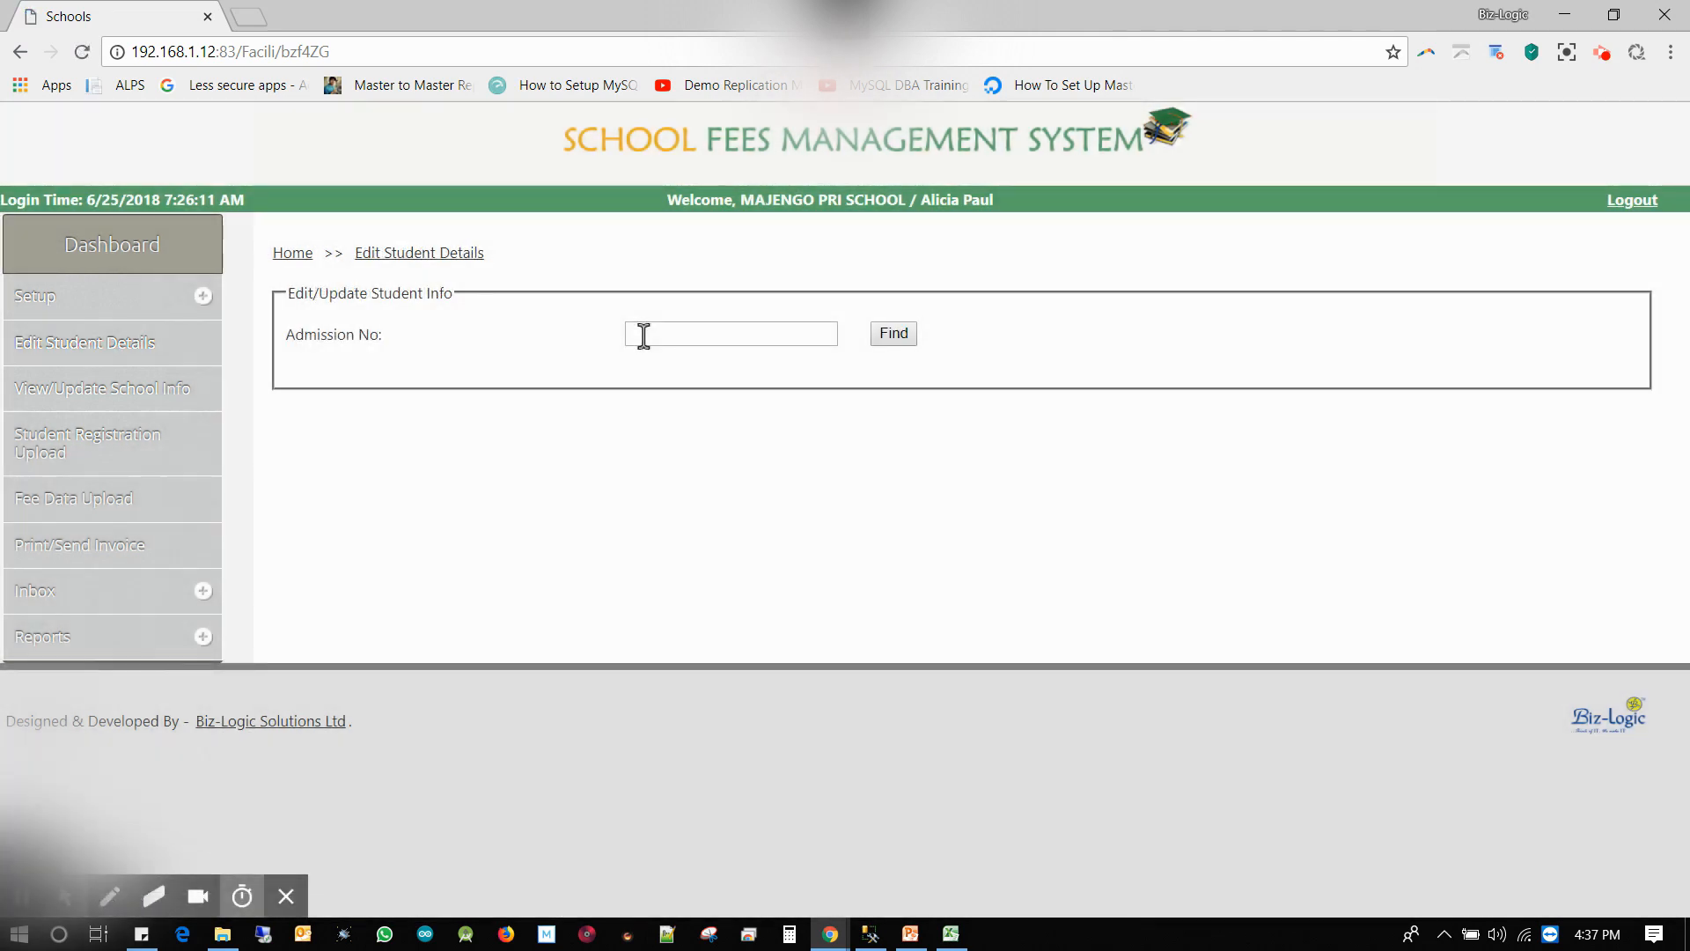
click(644, 335)
text(1014)
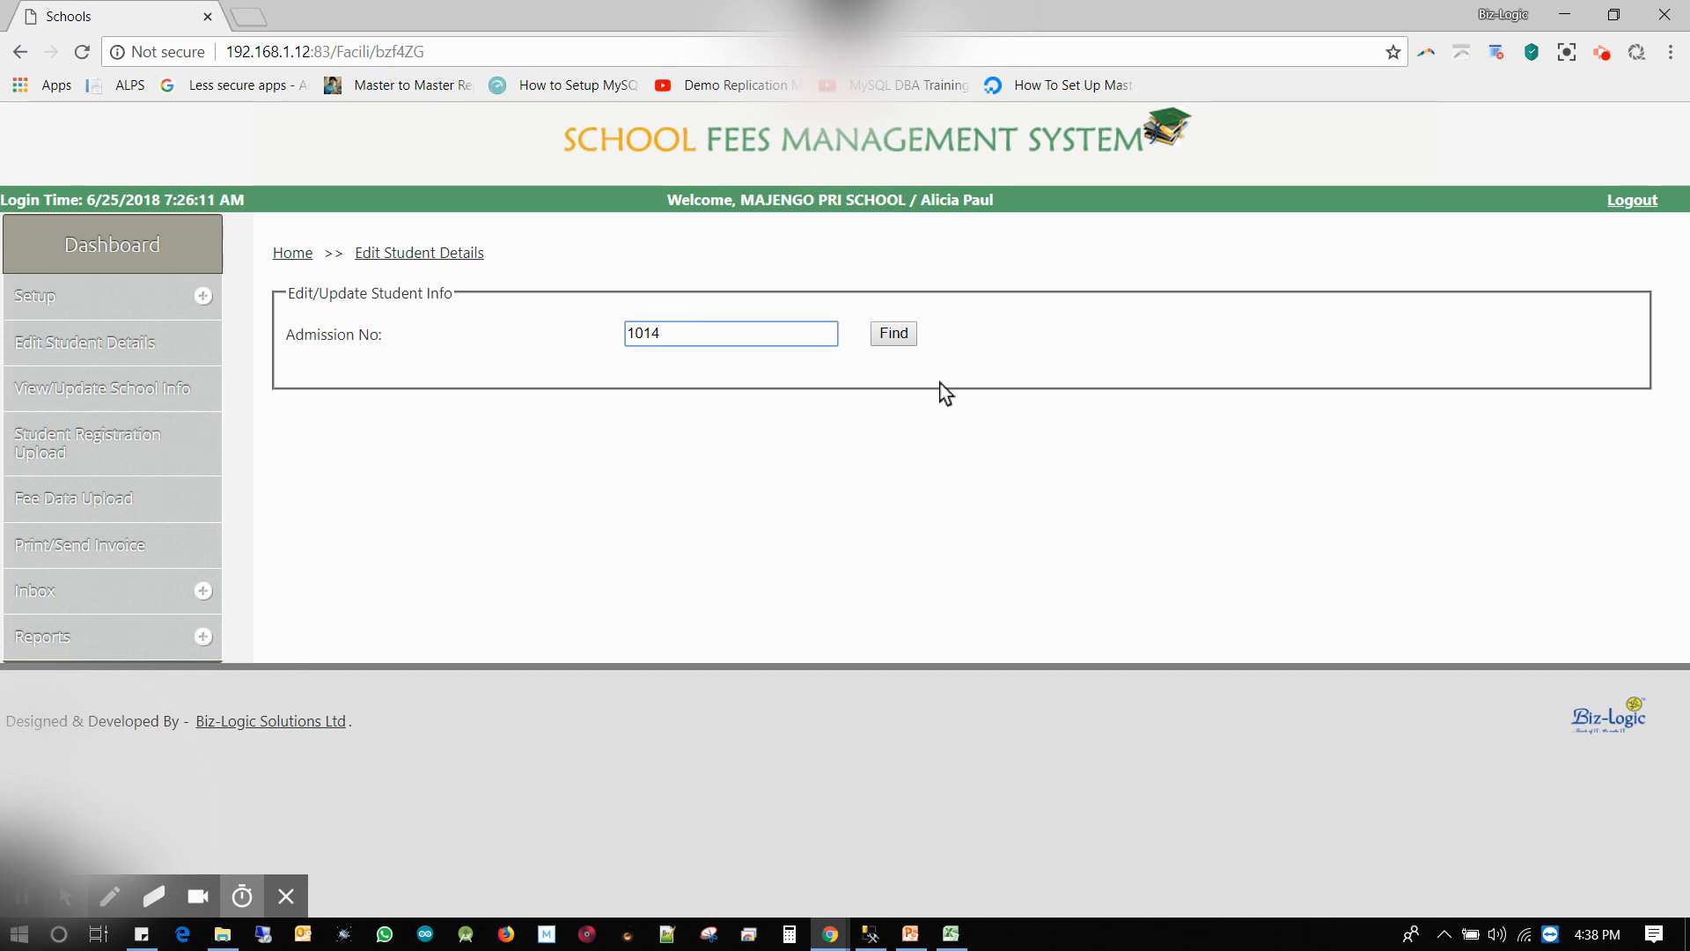
click(894, 335)
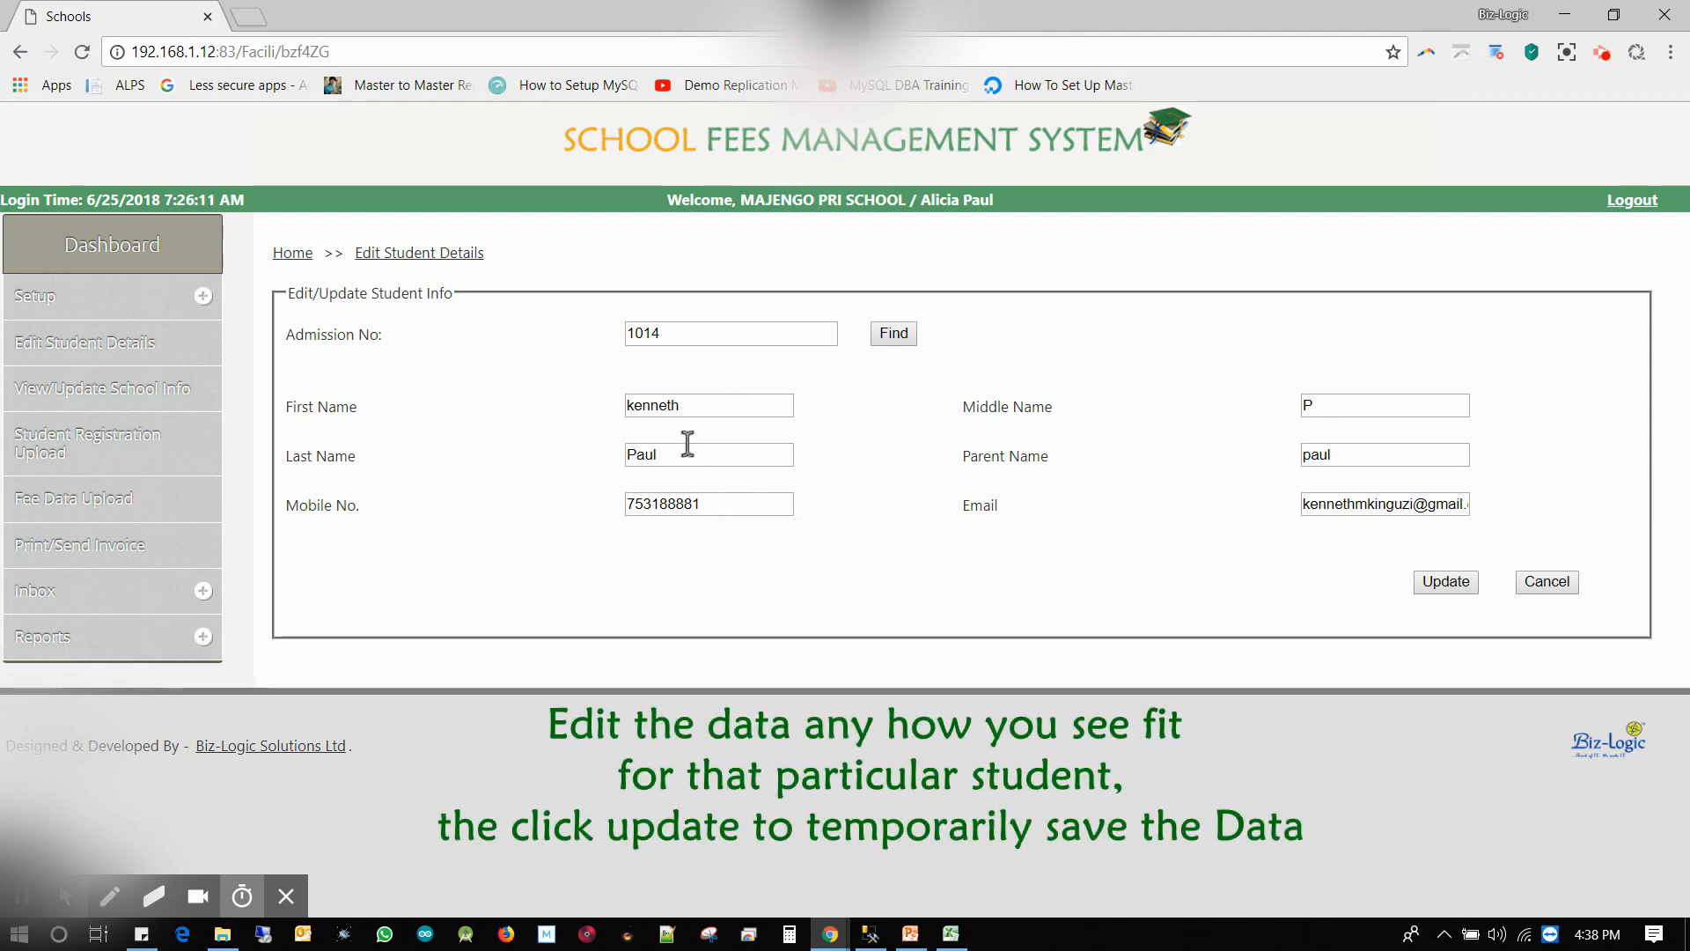
Change student 1014's middle name to B, correct the mobile number's digits, and submit for approval
double_click(1329, 410)
text(B)
click(721, 504)
key(BackSpace)
key(BackSpace)
key(BackSpace)
key(BackSpace)
key(BackSpace)
key(BackSpace)
text(202050)
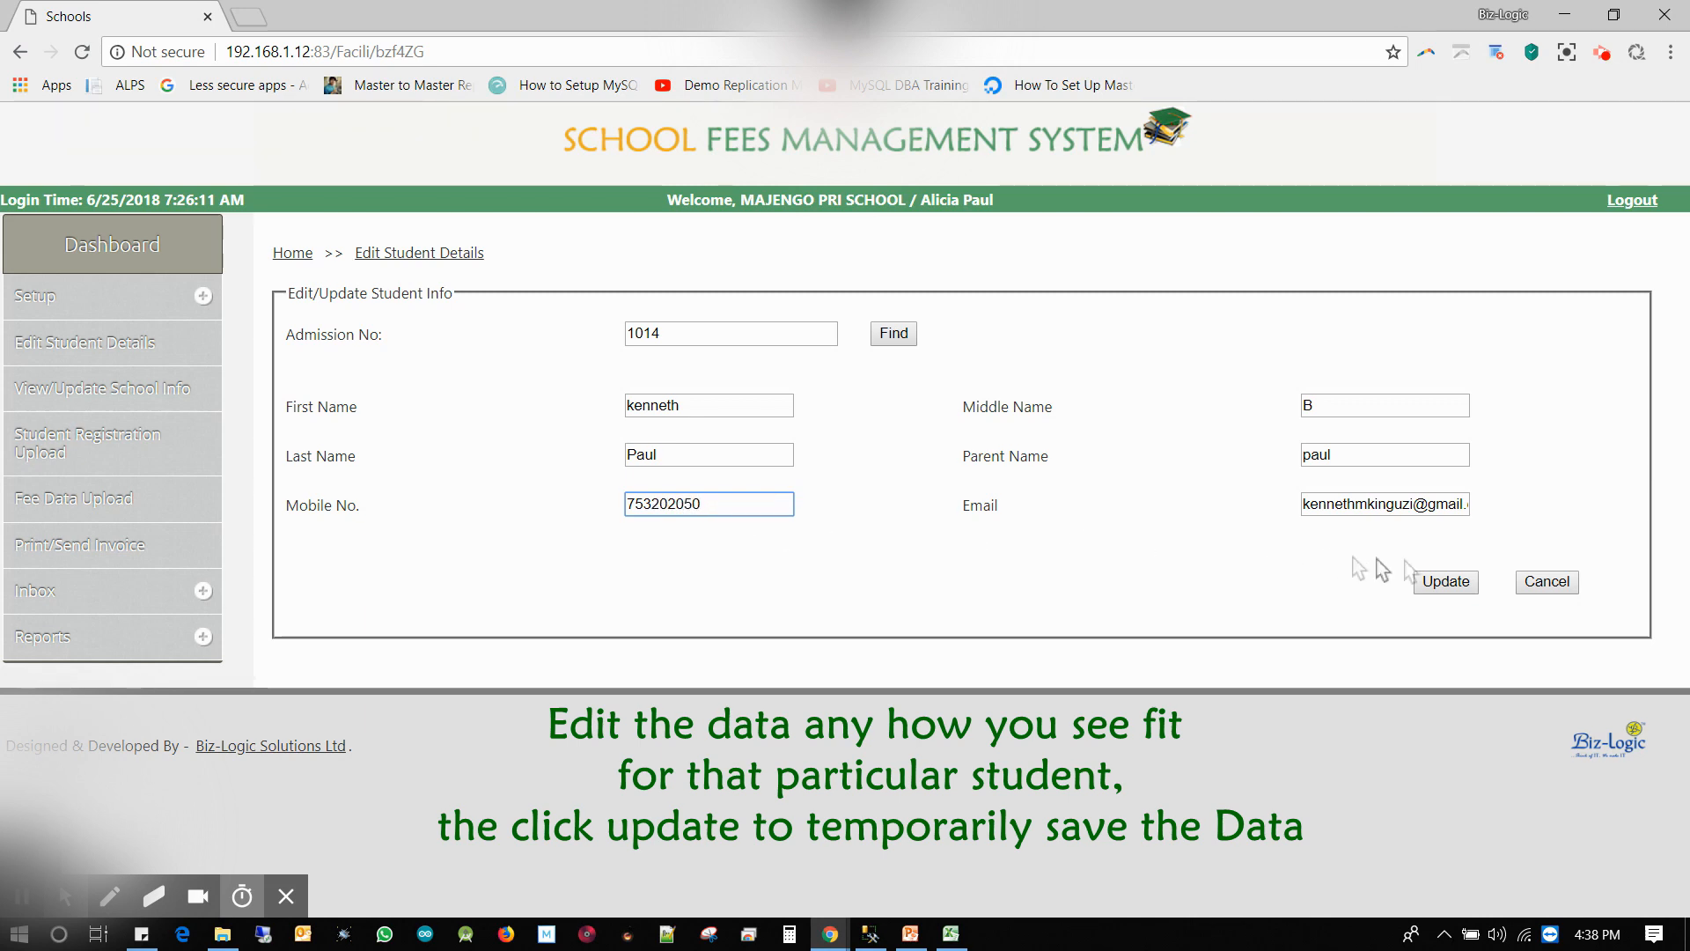
click(1446, 585)
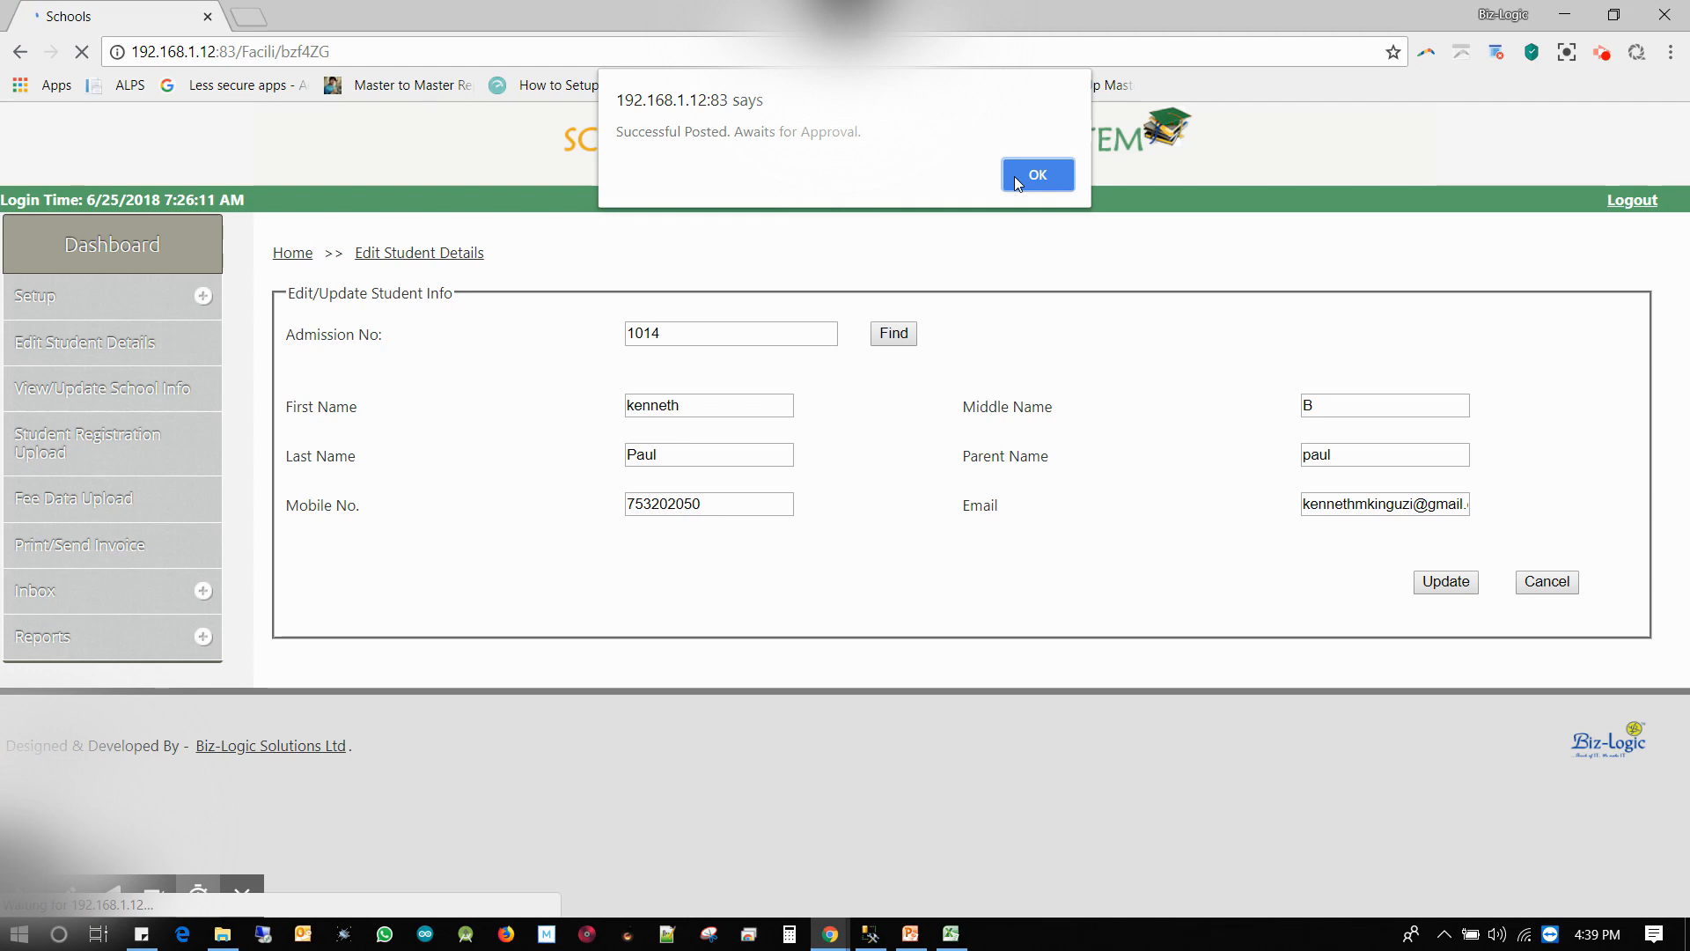
click(1038, 175)
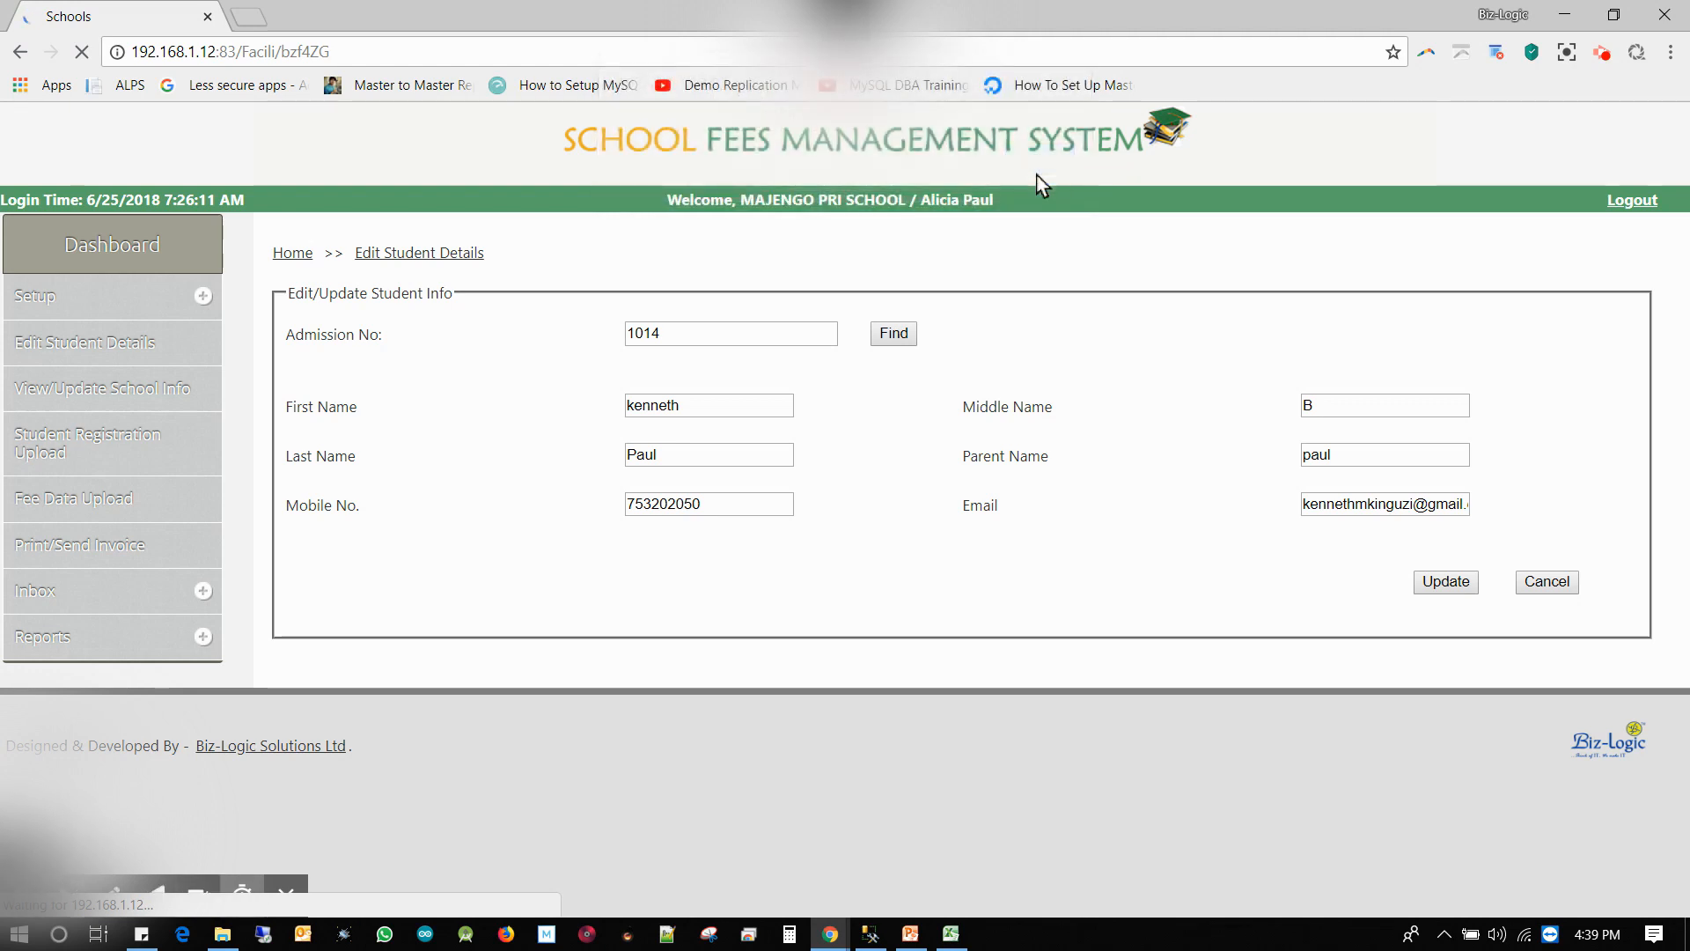
Log out and log back in with the manager's saved username and password
click(1620, 202)
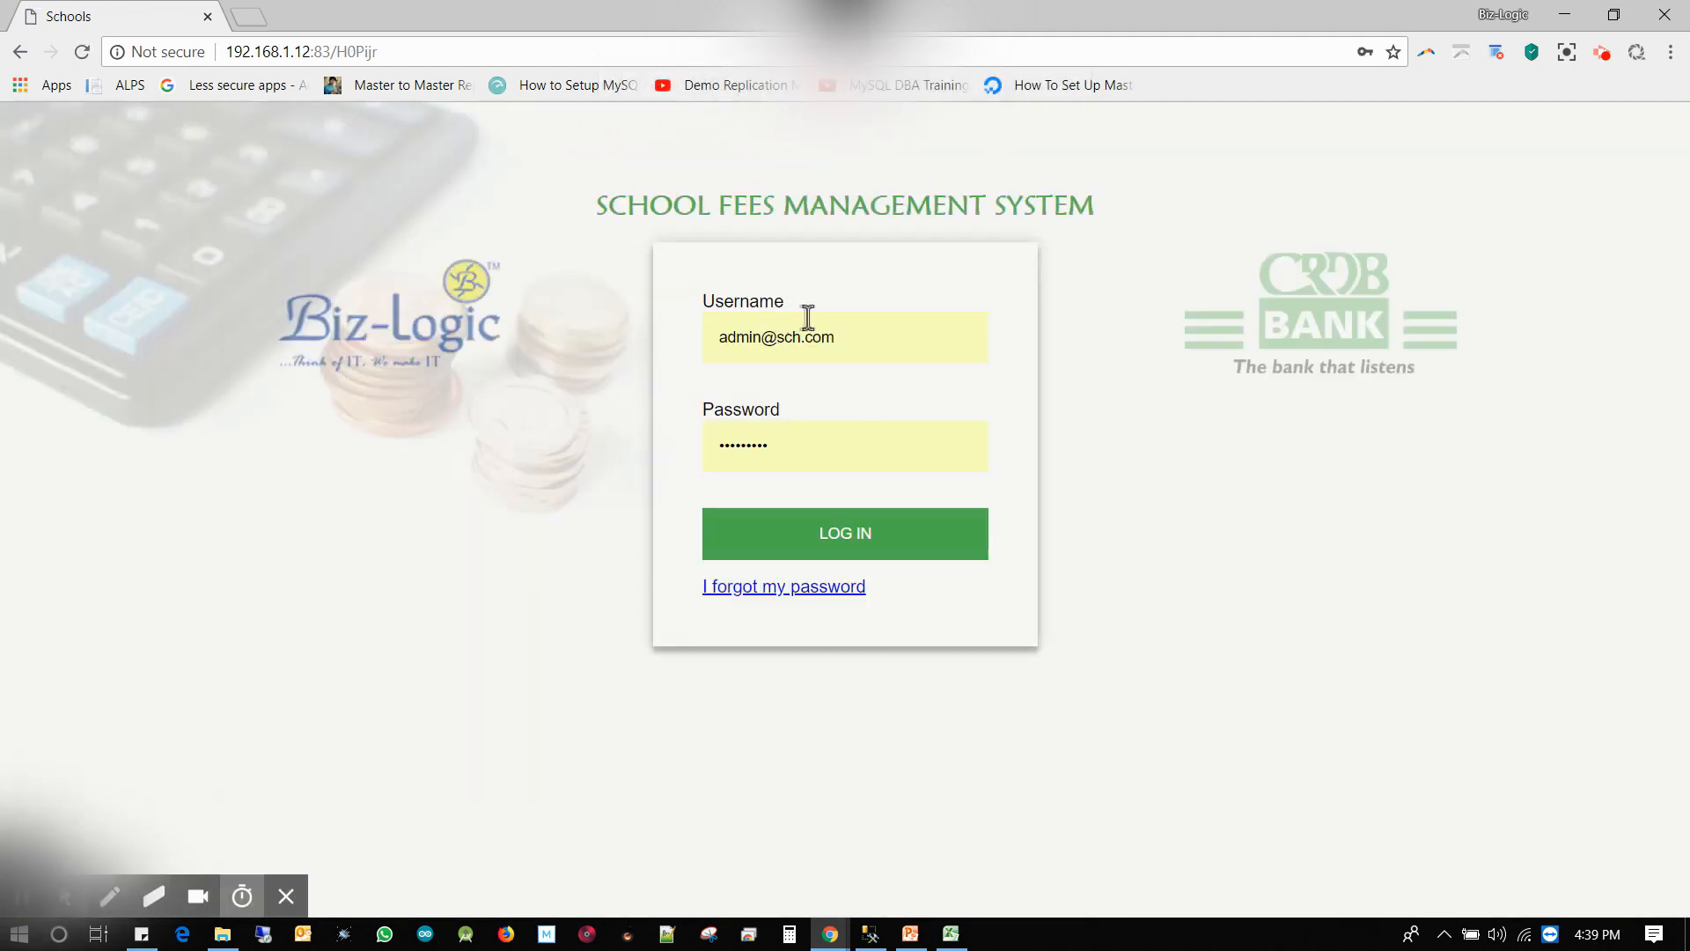
drag(839, 338, 705, 337)
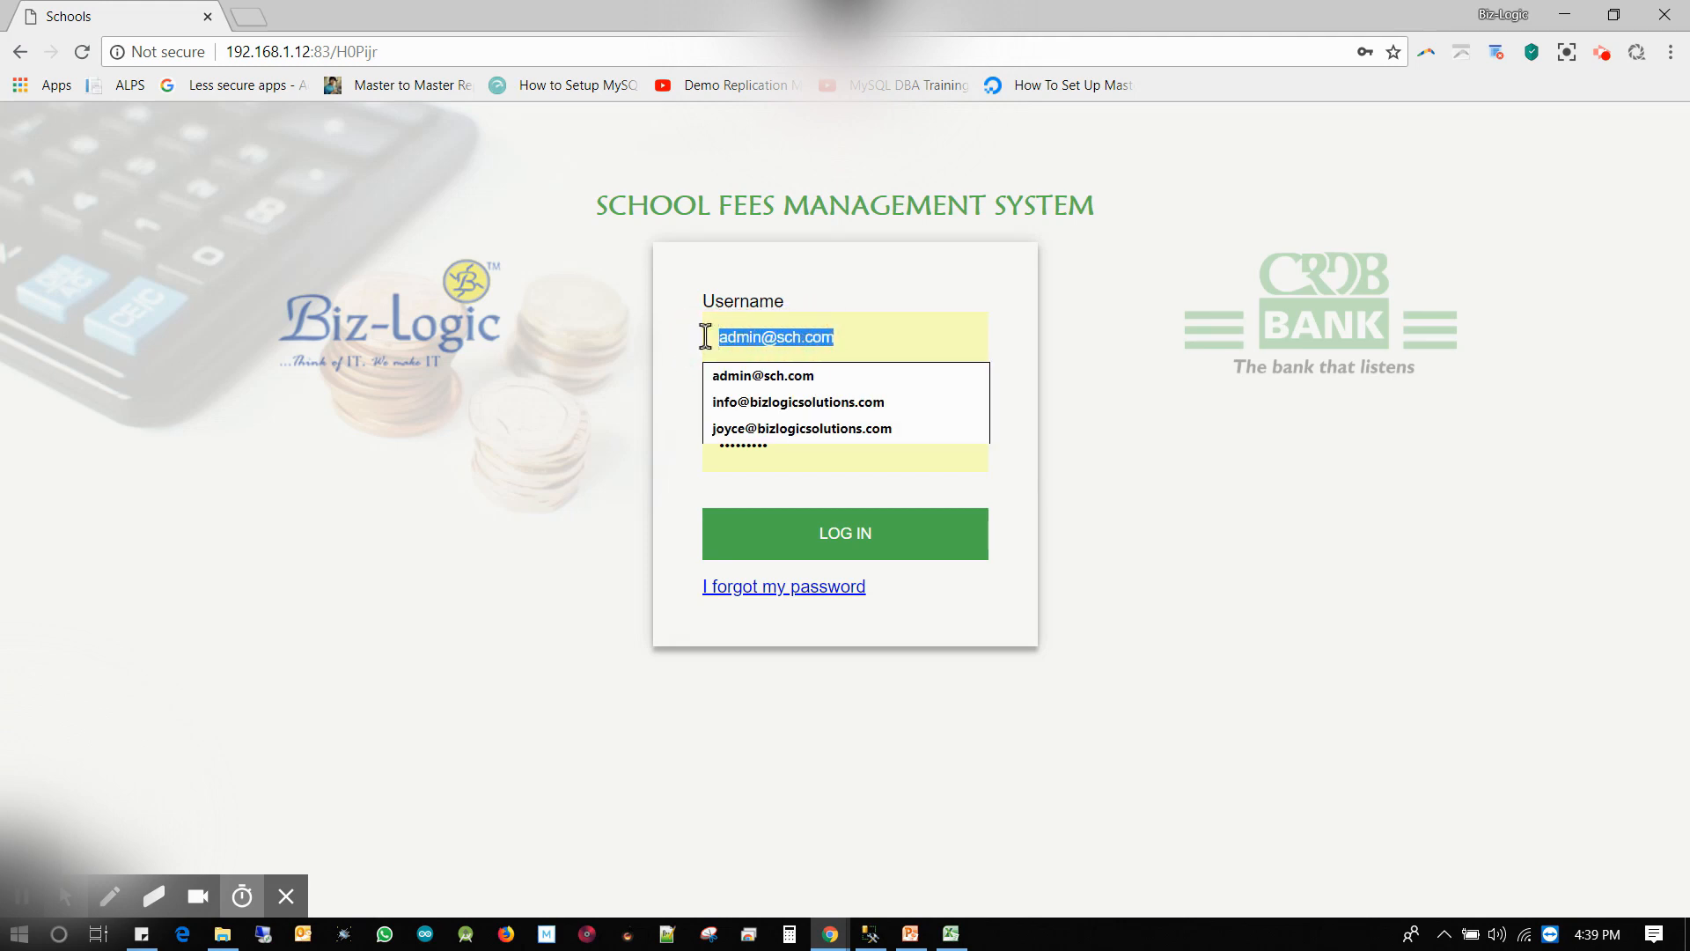
text(s)
click(764, 402)
drag(777, 447, 689, 463)
text(•)
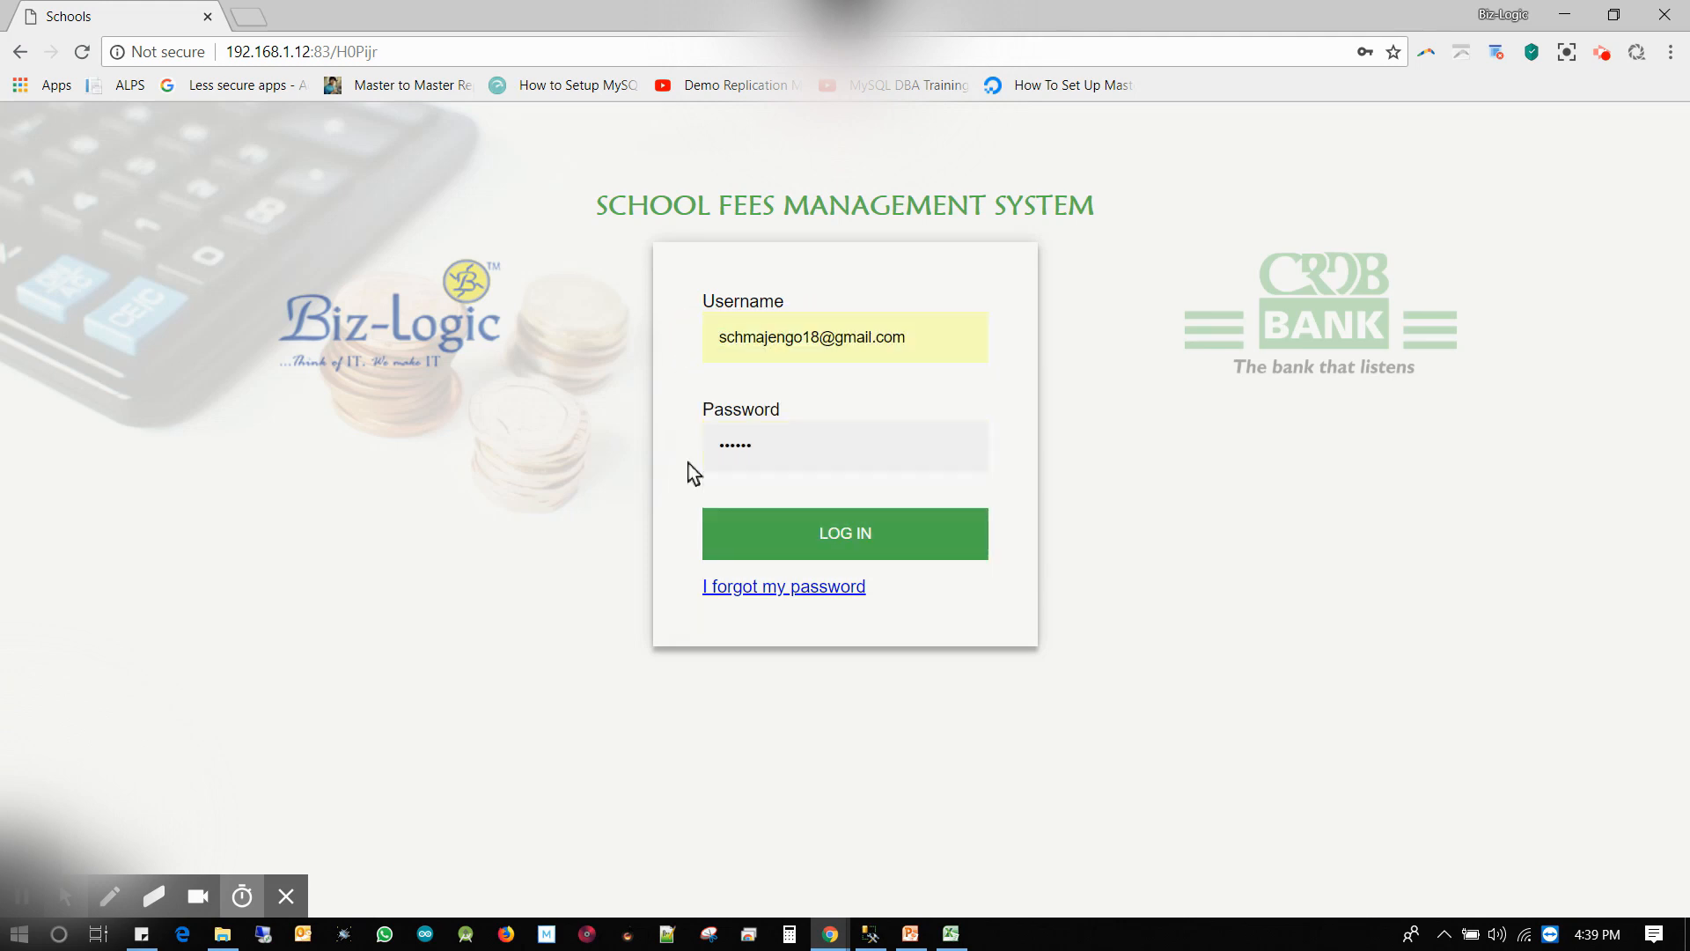
click(781, 529)
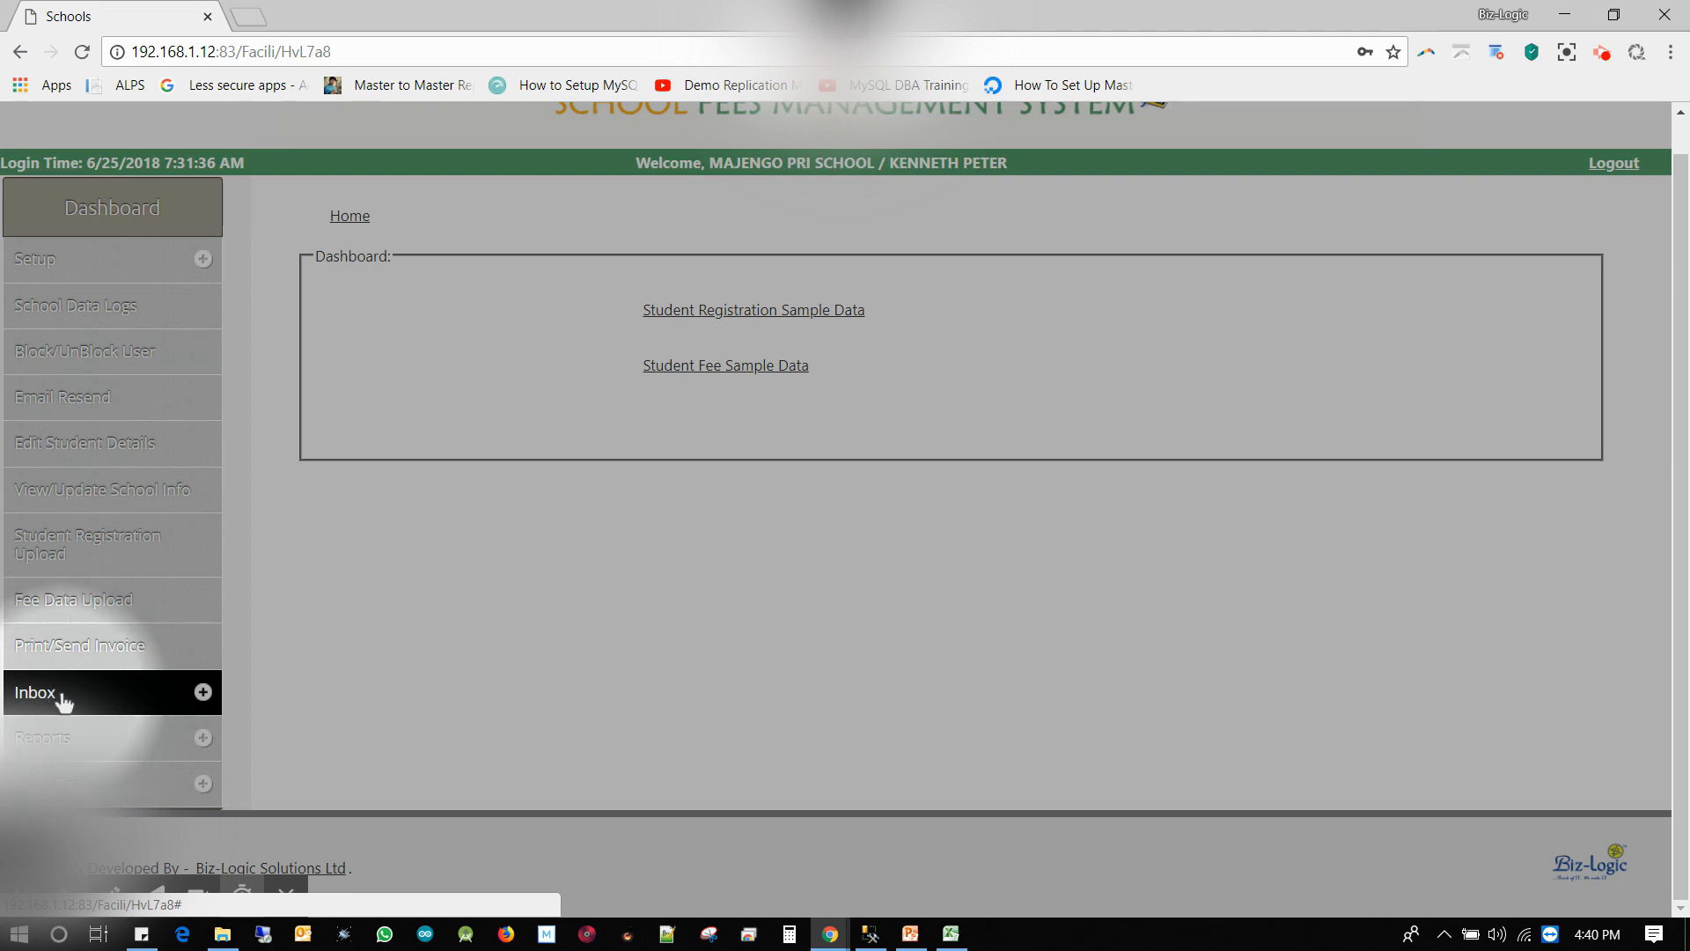
Go to Inbox > Student Details Approve and open admission 1014's pending edit
click(60, 694)
scroll(53, 674, down, 3)
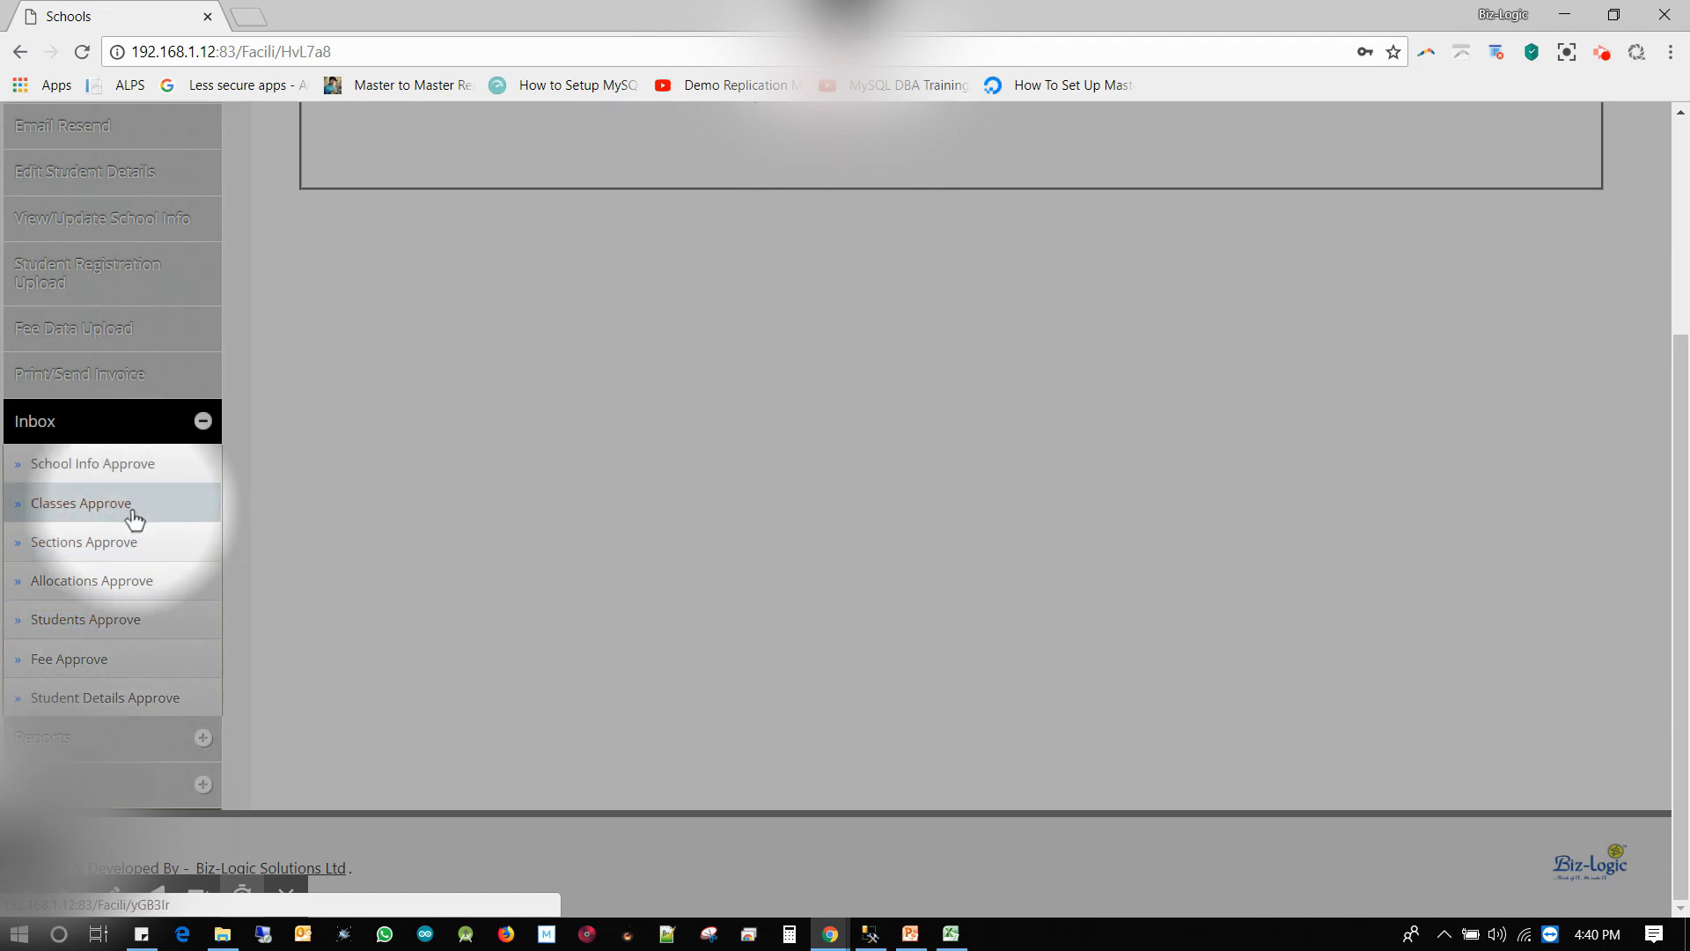
click(130, 700)
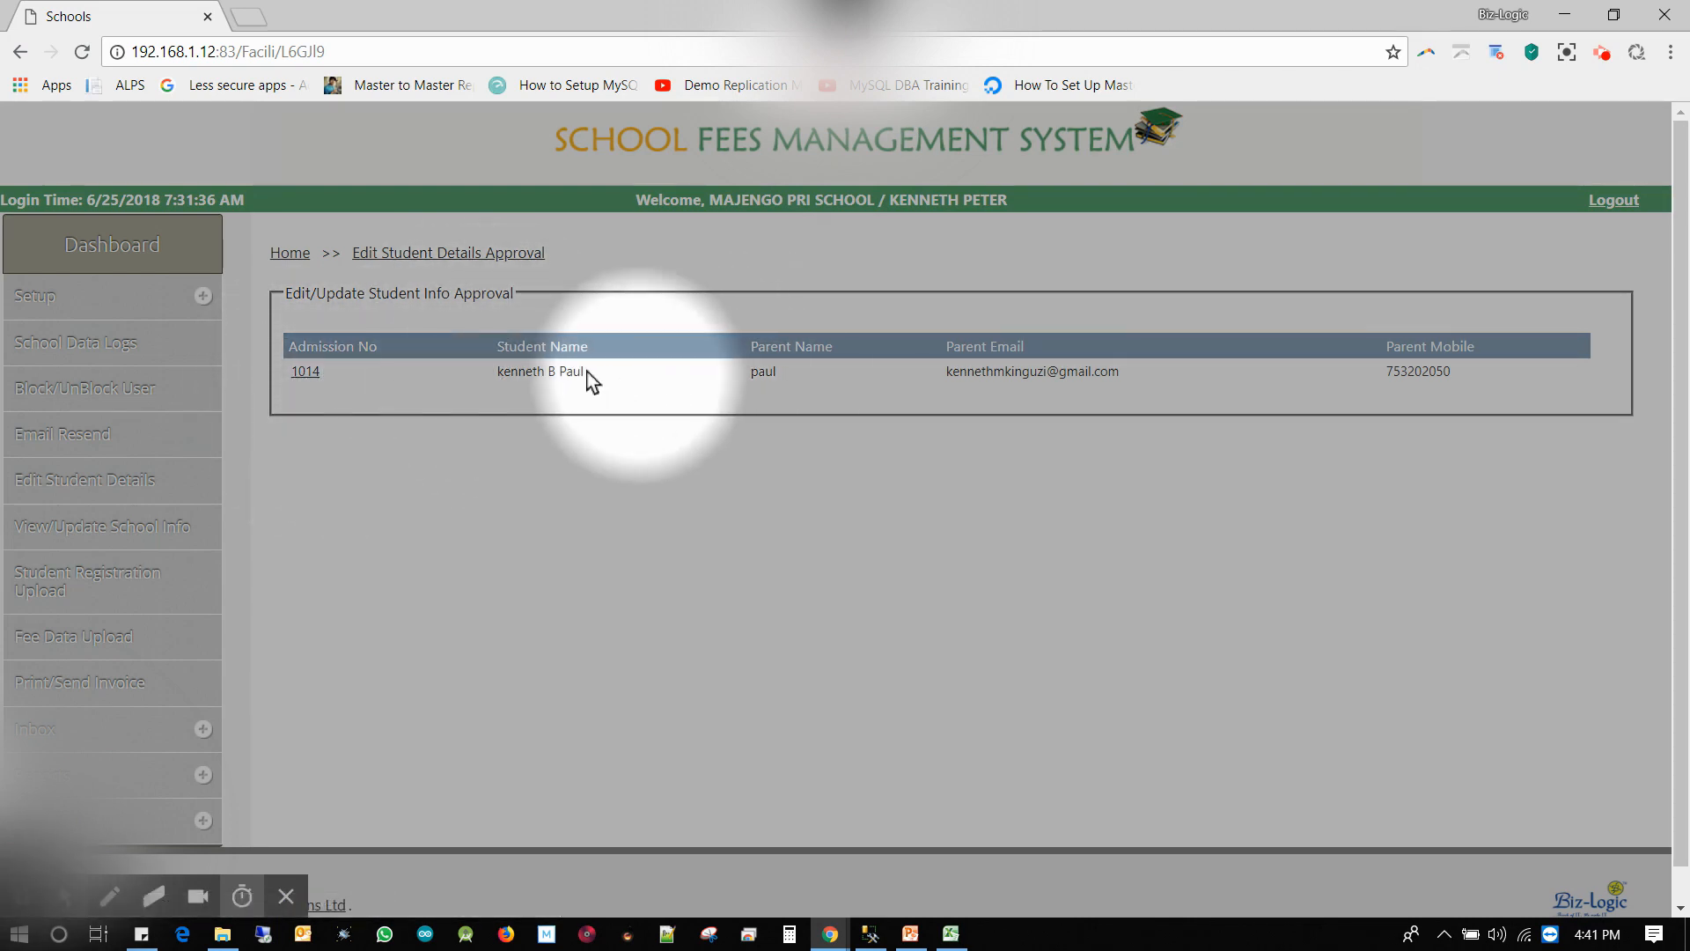
click(302, 373)
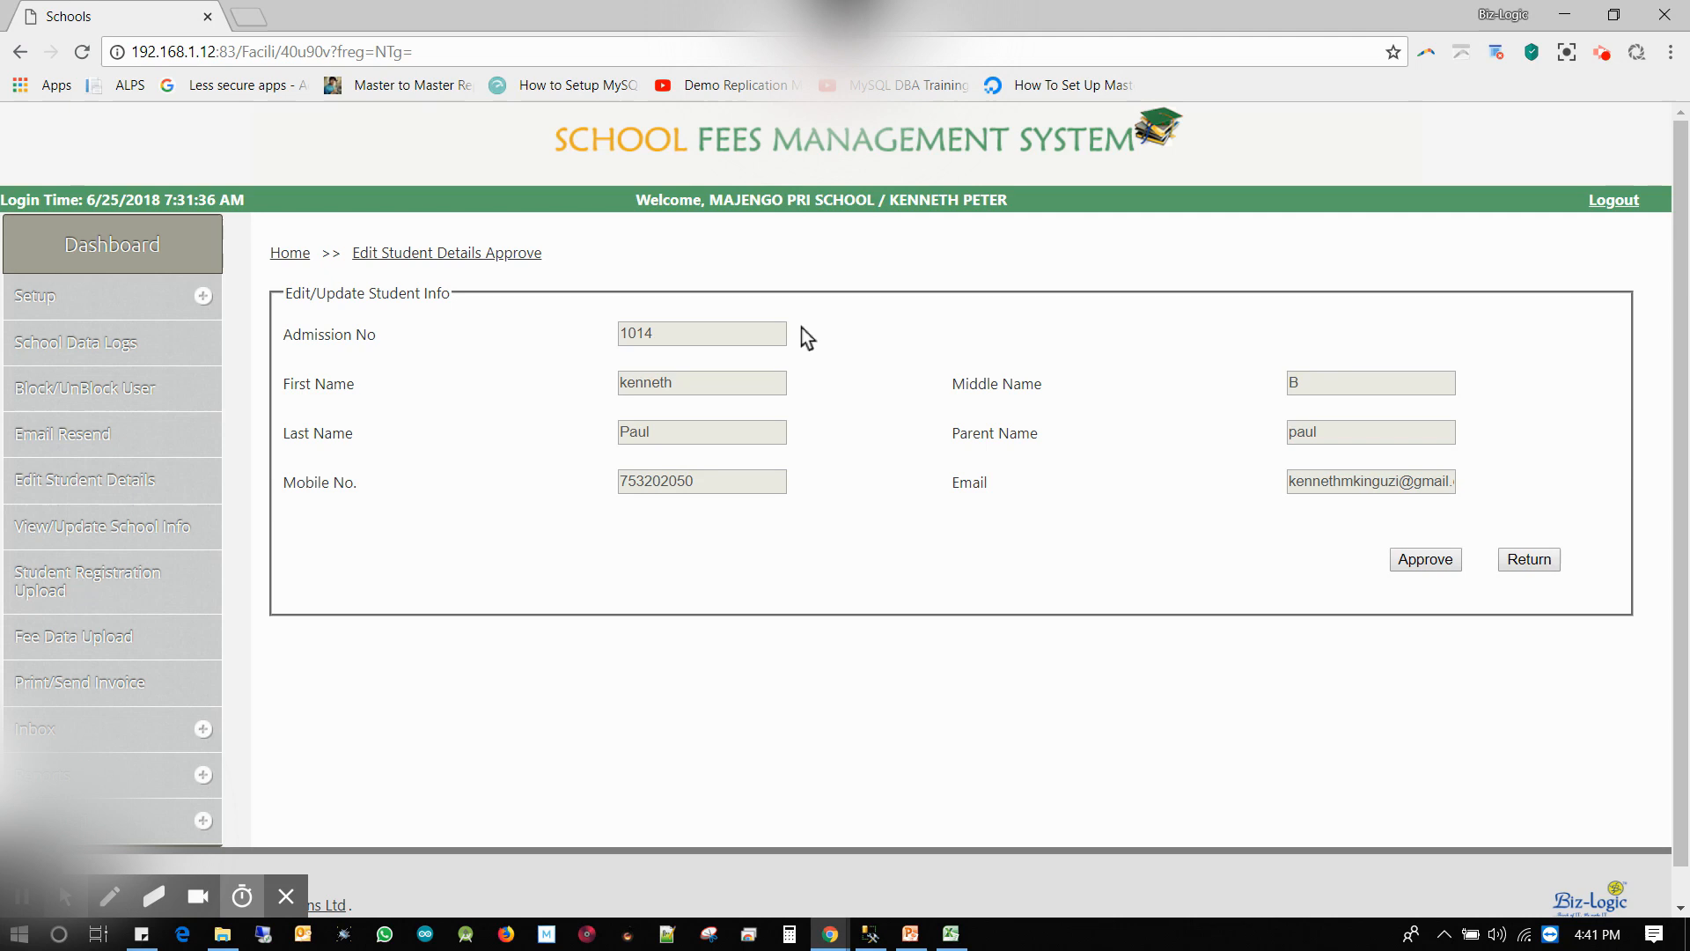
Approve student 1014's edited details, confirming and acknowledging the Successfully Approved alert
click(1406, 564)
click(954, 170)
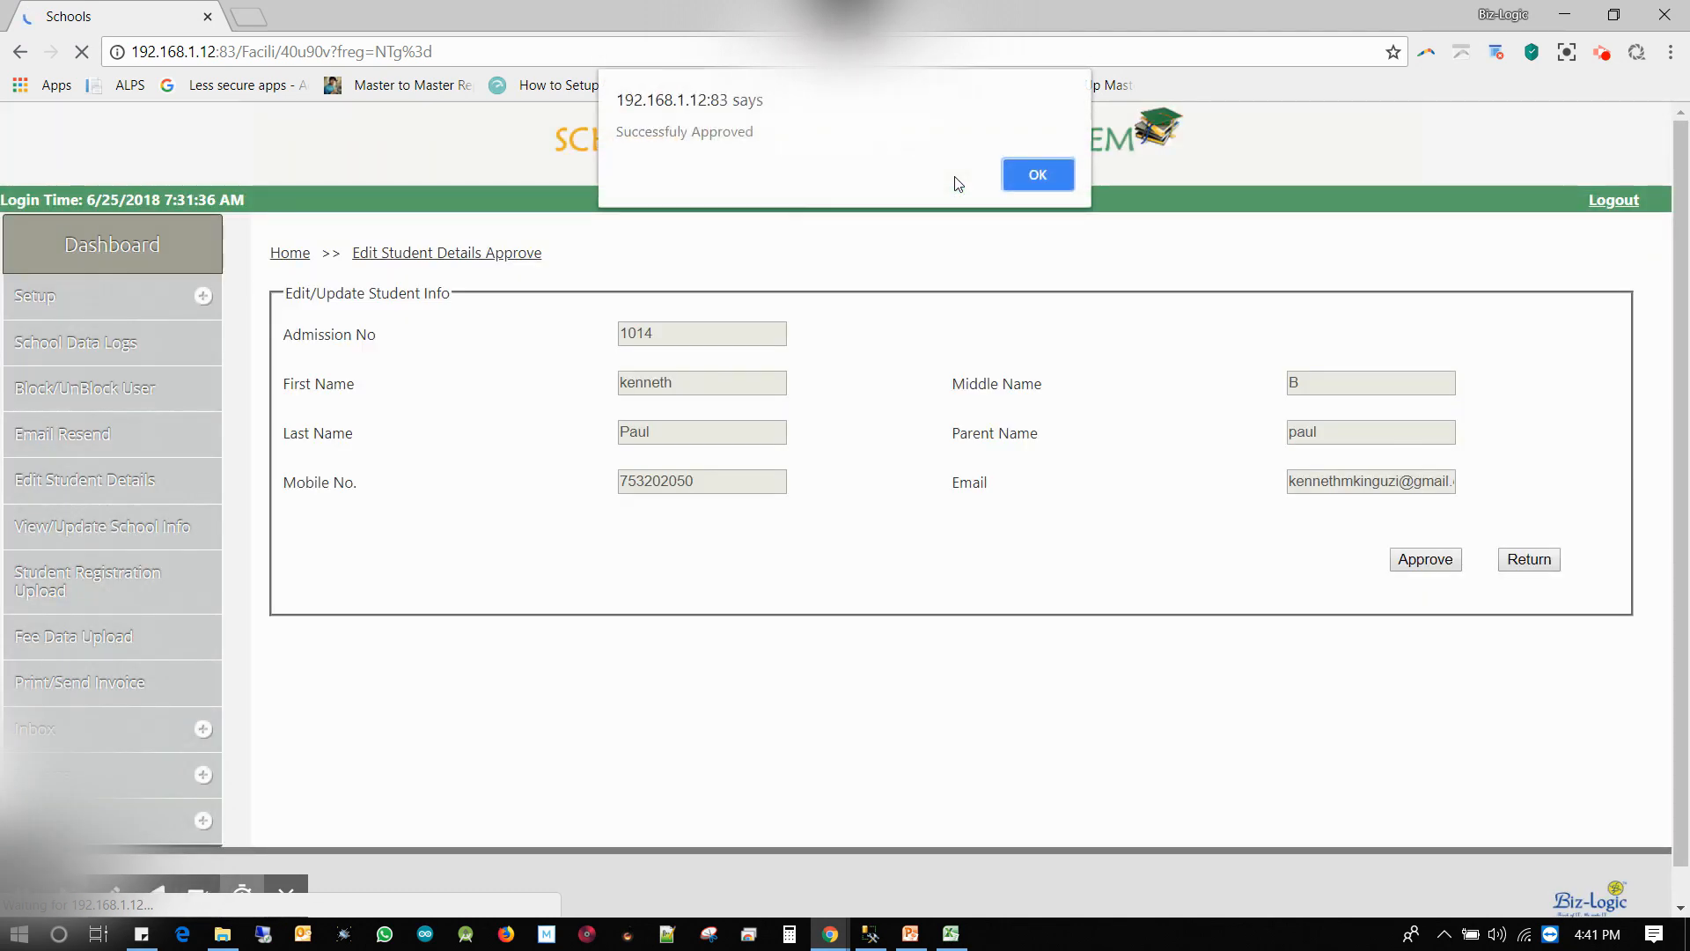
click(1037, 174)
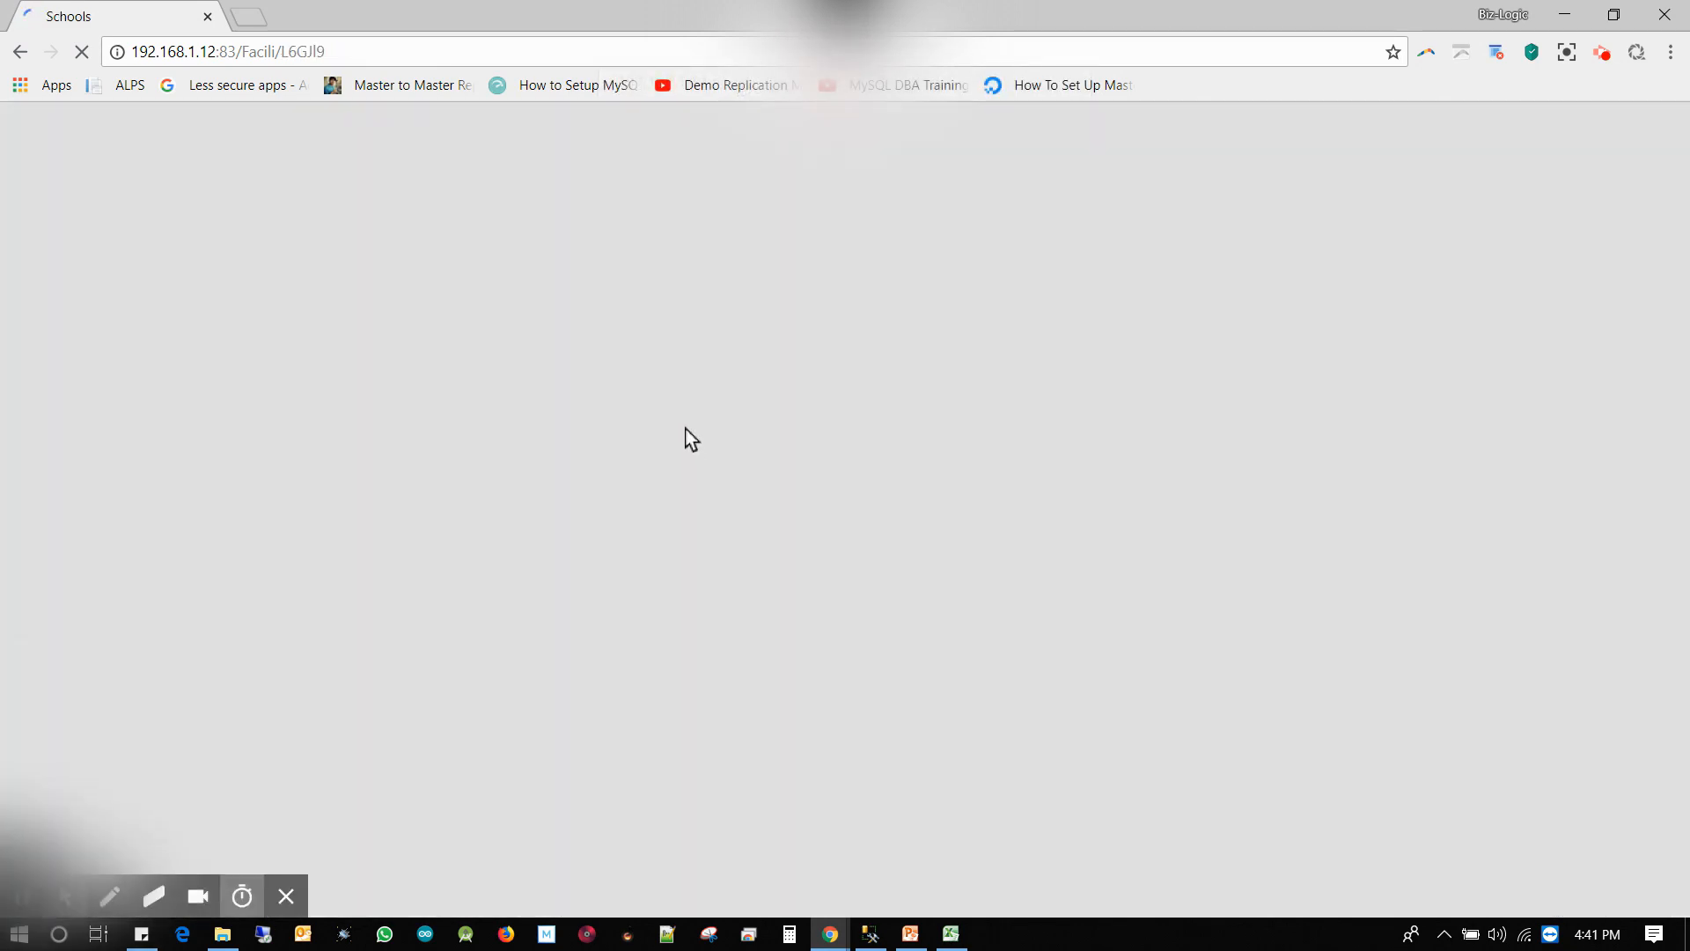